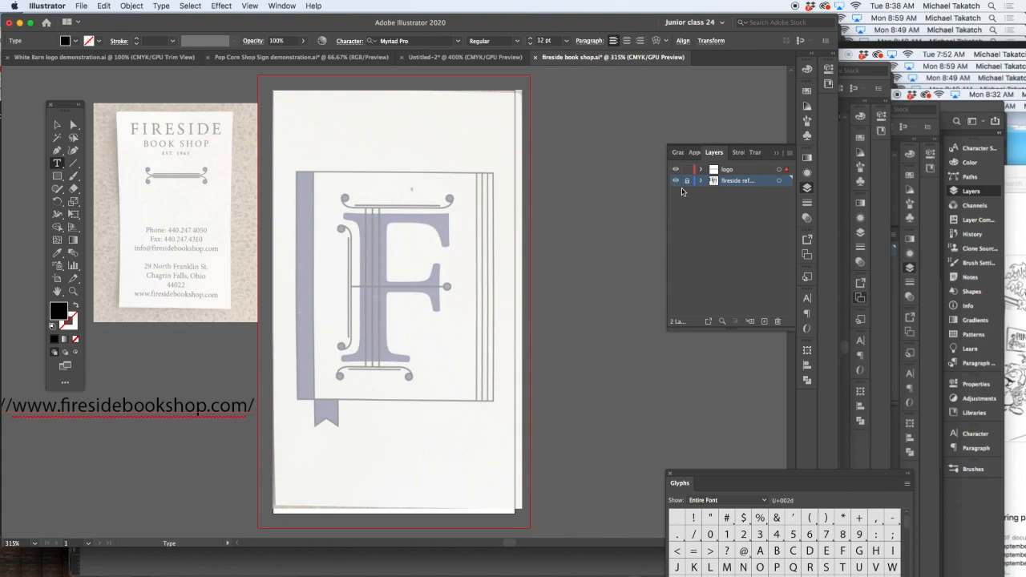
# Step: Place a letter F on the logo layer and enlarge it to about 131.6 pt over the reference F
pyautogui.click(736, 170)
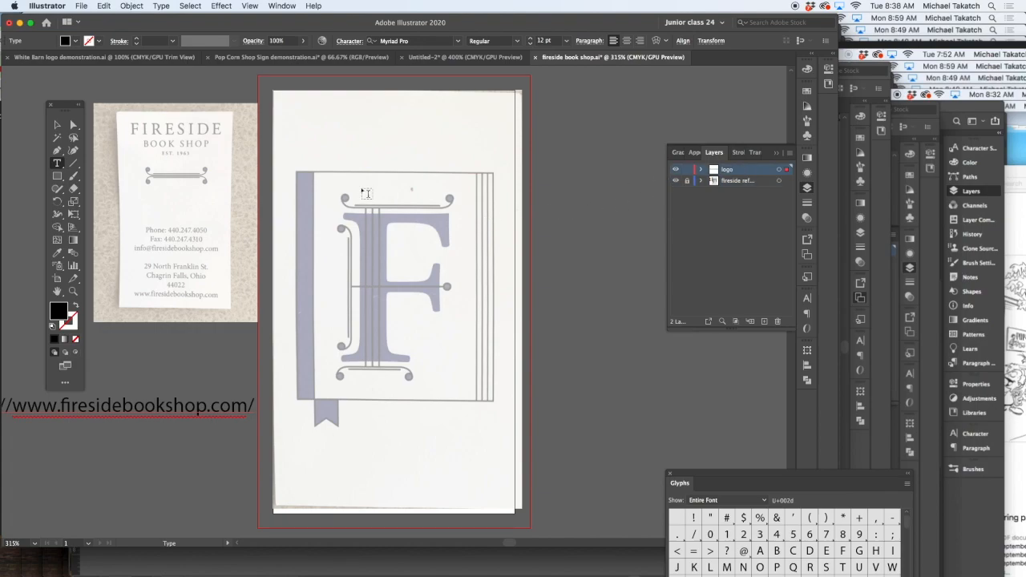
pyautogui.click(327, 199)
pyautogui.write('F')
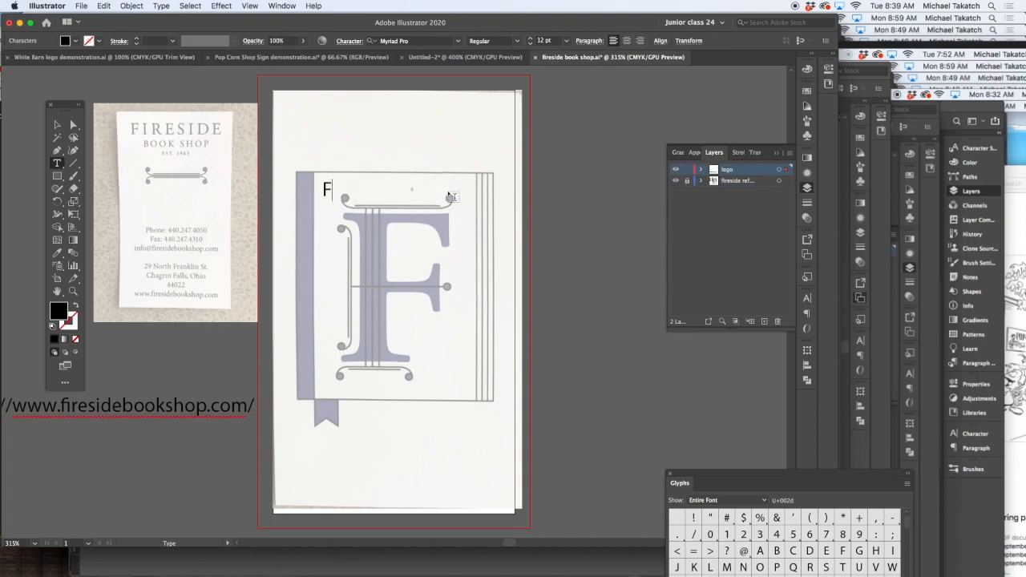
pyautogui.click(58, 126)
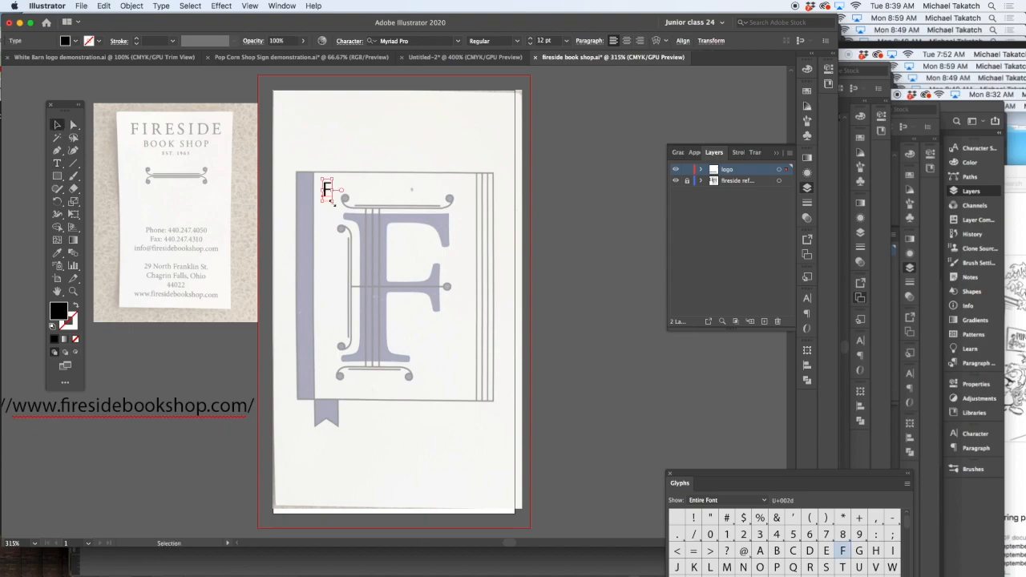
pyautogui.moveTo(335, 203); pyautogui.dragTo(468, 421)
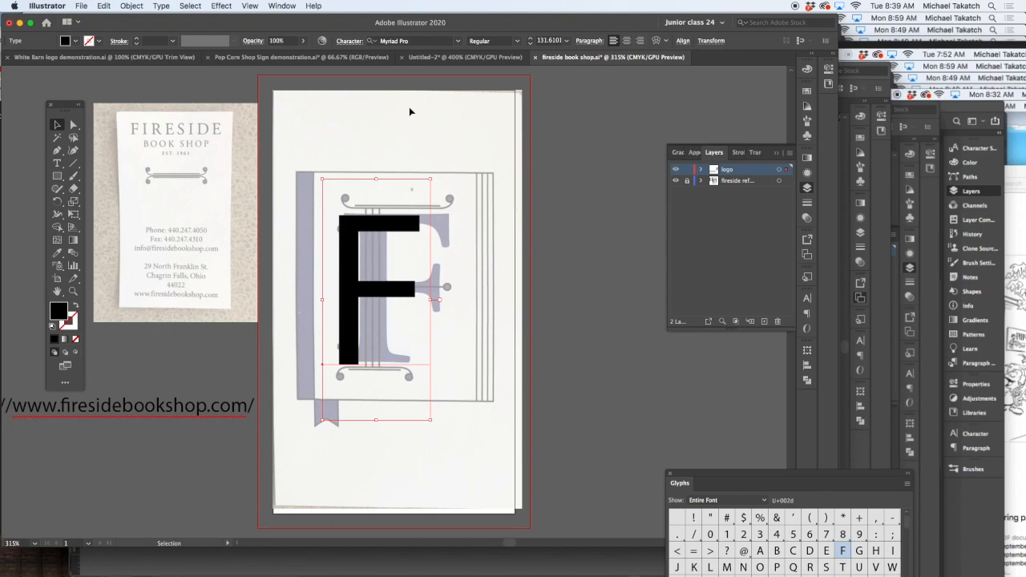
# Step: Set the F's font to Times Bold
pyautogui.click(442, 40)
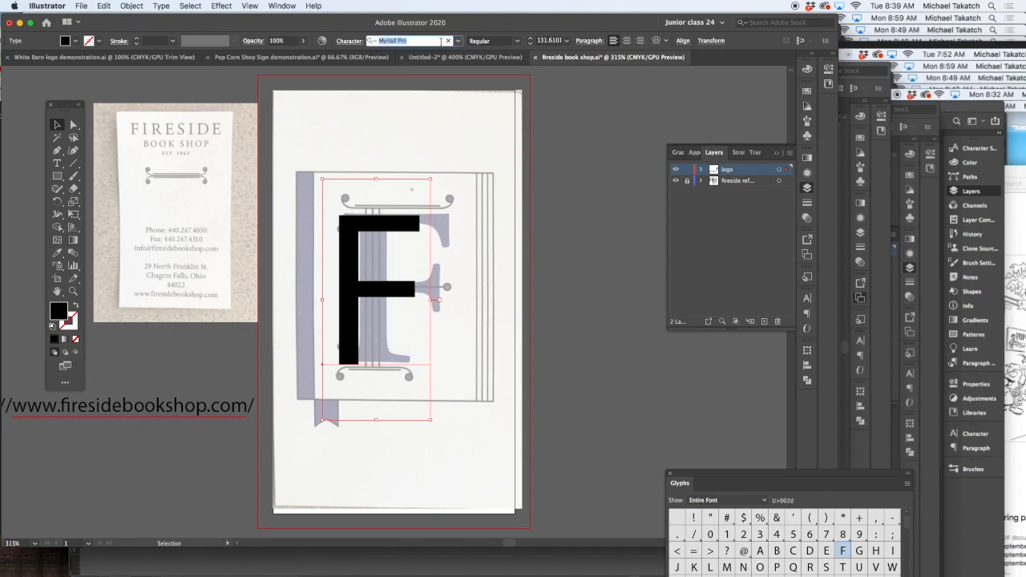
pyautogui.write('tim')
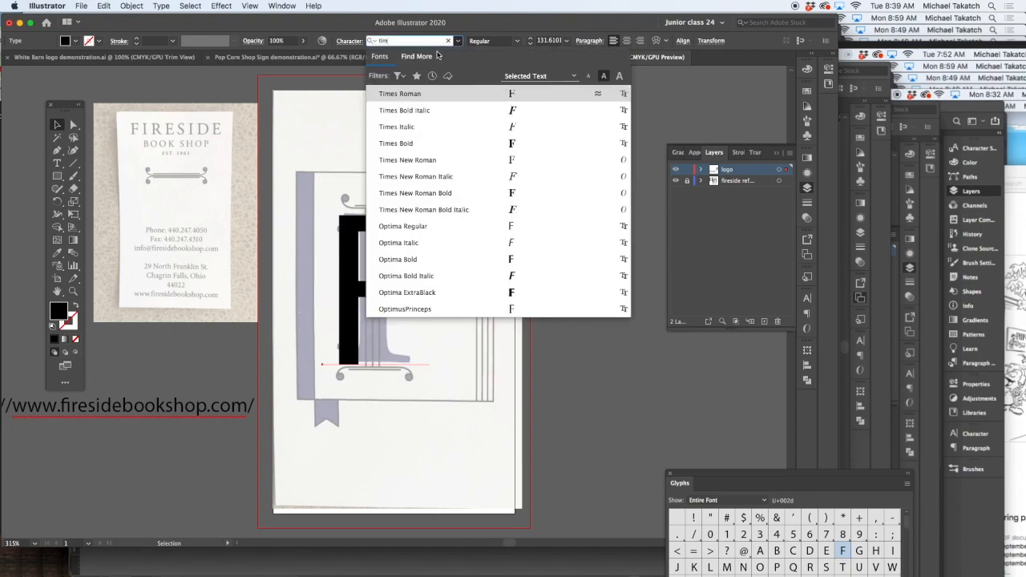
pyautogui.click(414, 143)
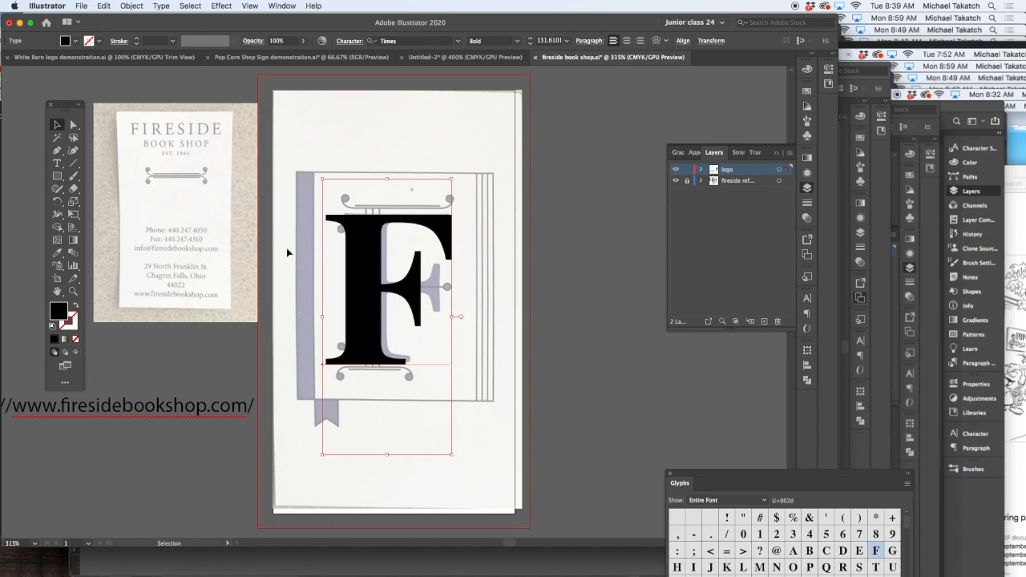
# Step: Swap the F's fill and stroke so only its black outline is drawn, and shift it slightly over the reference letter's stem
pyautogui.click(75, 306)
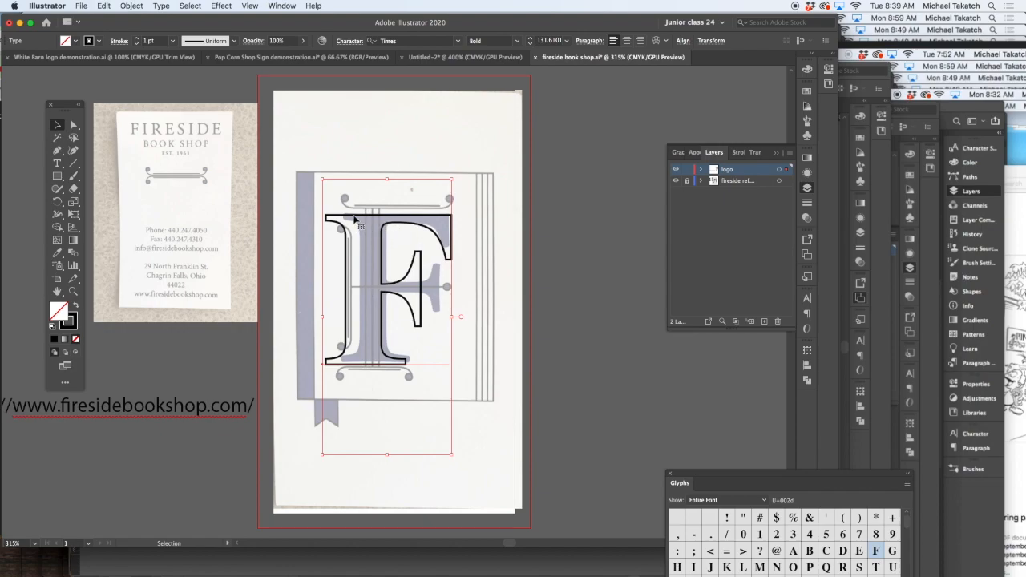
pyautogui.moveTo(355, 219); pyautogui.dragTo(358, 218)
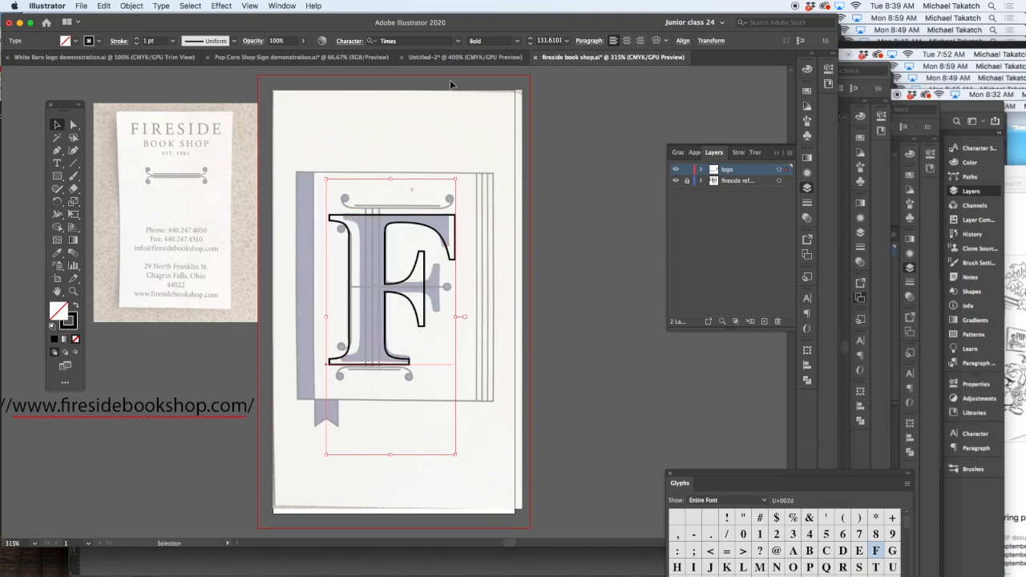
pyautogui.click(519, 41)
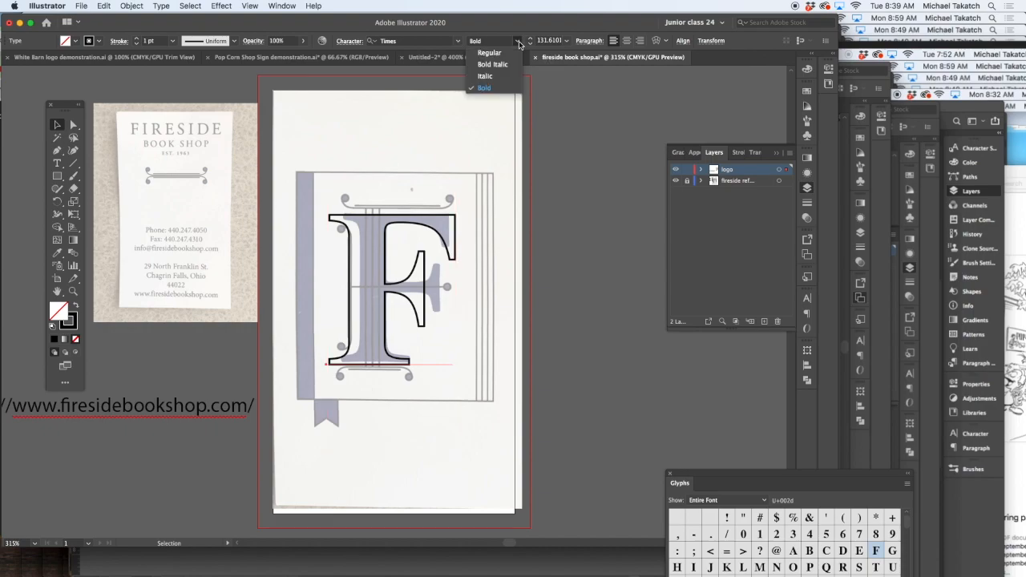
pyautogui.press('Escape')
pyautogui.click(442, 40)
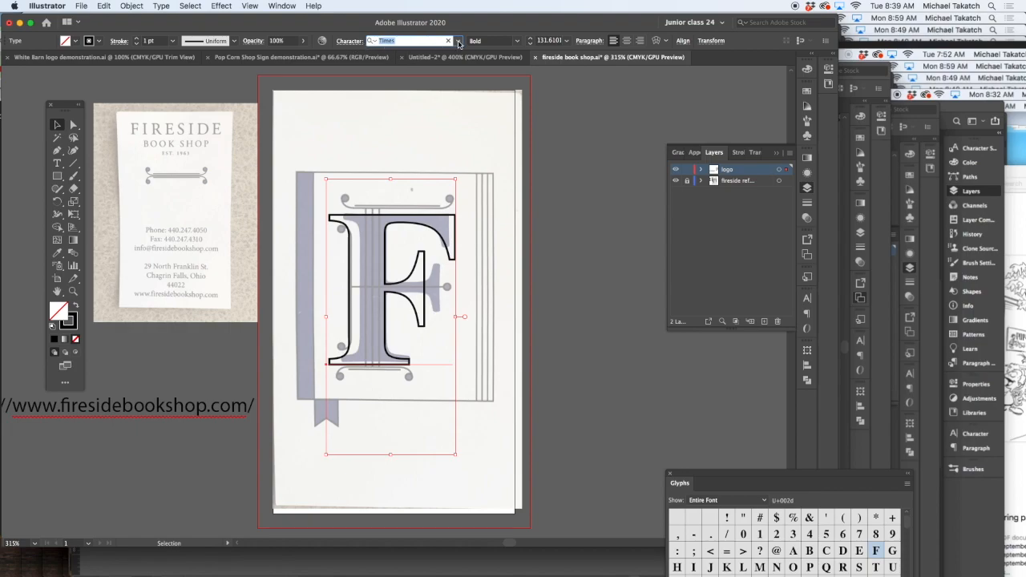
pyautogui.click(458, 41)
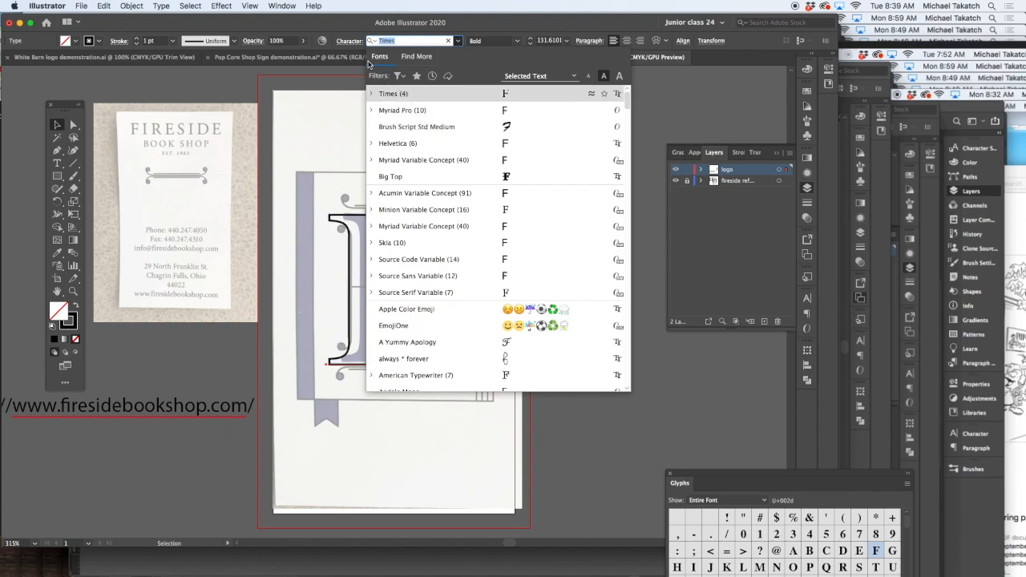
pyautogui.click(362, 132)
# Step: Browse font previews on the outlined F beside the reference letter and apply Adobe Caslon Pro in Bold
pyautogui.moveTo(374, 212); pyautogui.dragTo(210, 205)
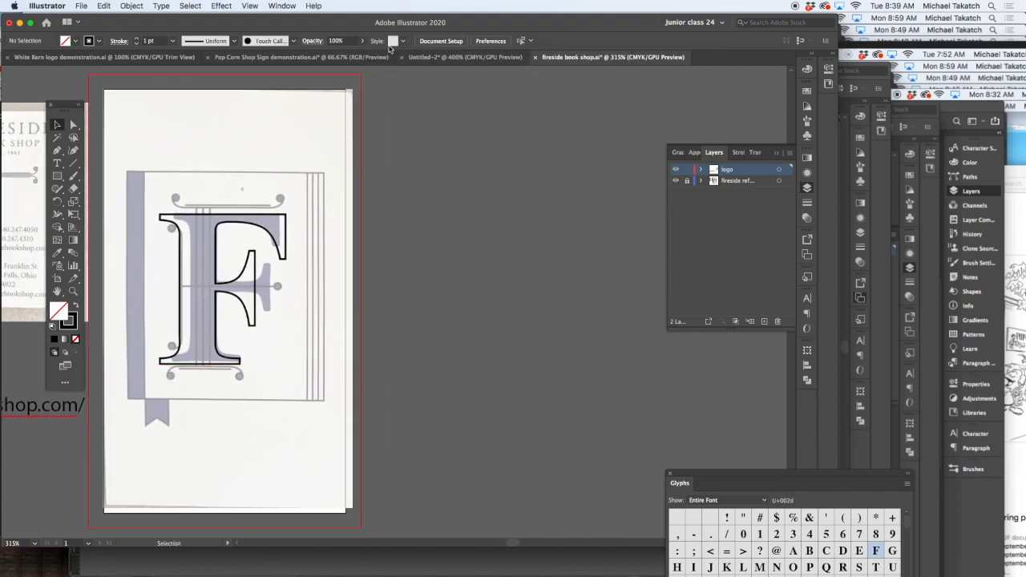
pyautogui.click(199, 214)
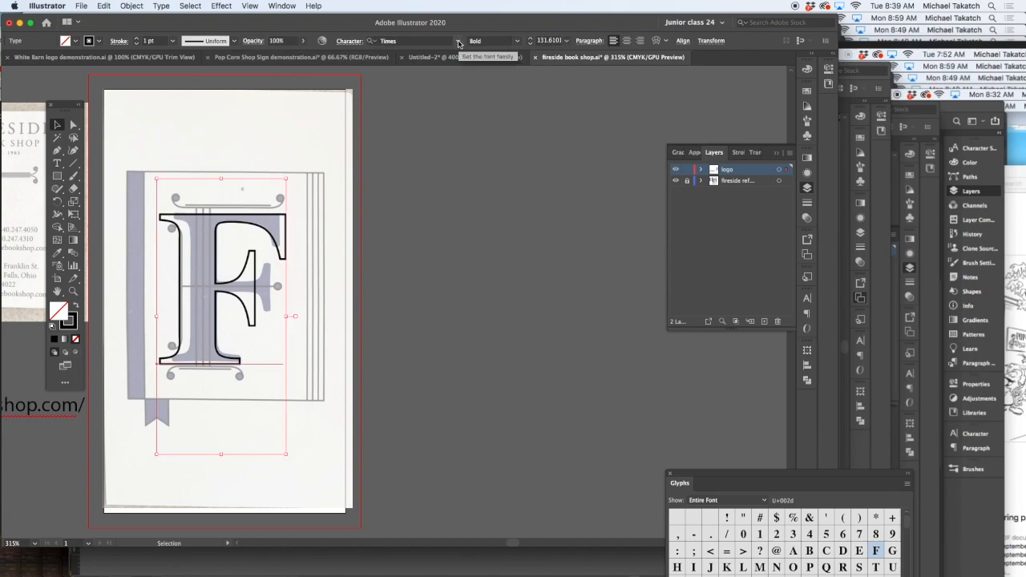
pyautogui.click(459, 41)
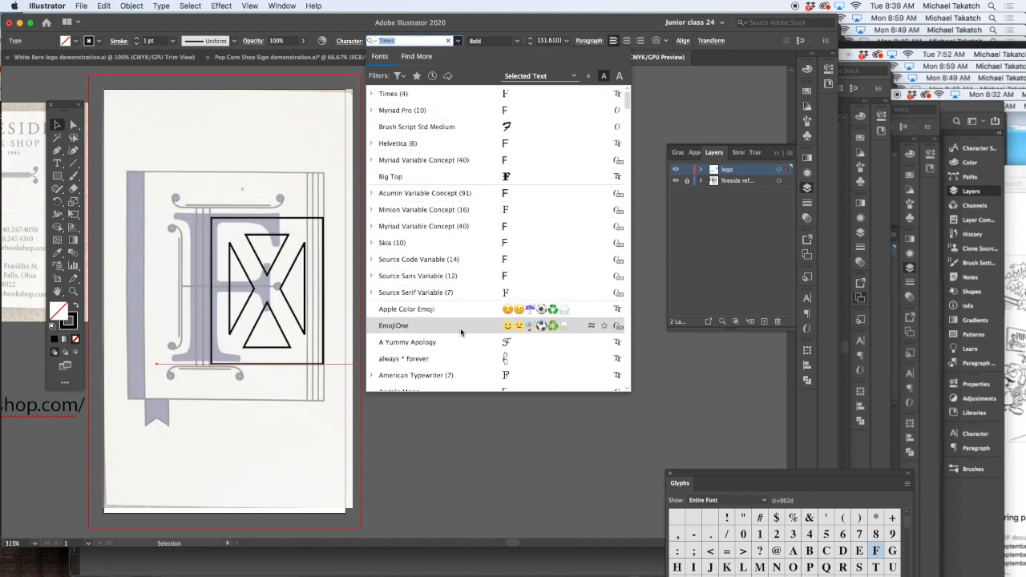
pyautogui.scroll(-8, 483, 341)
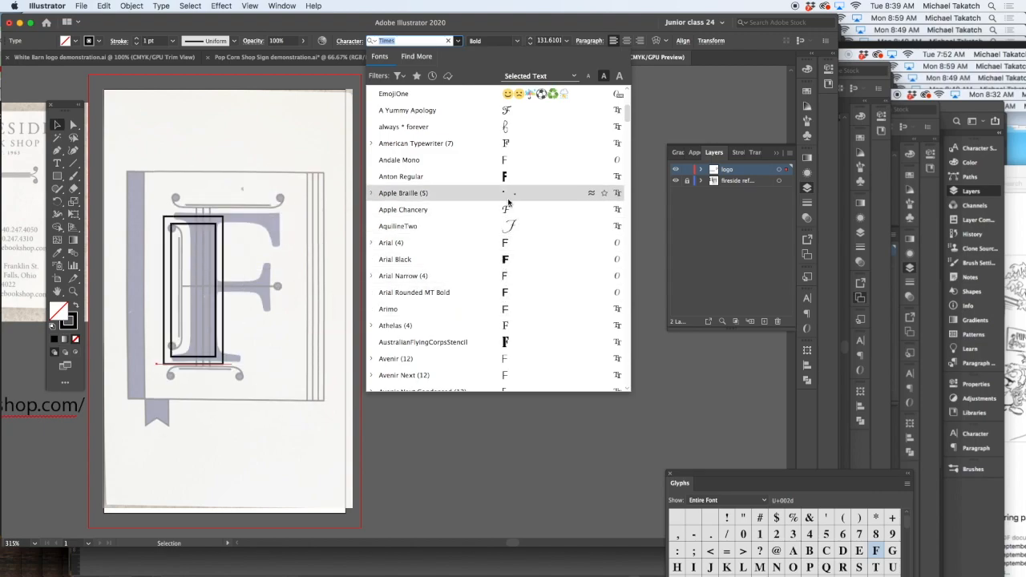
pyautogui.scroll(-5, 494, 305)
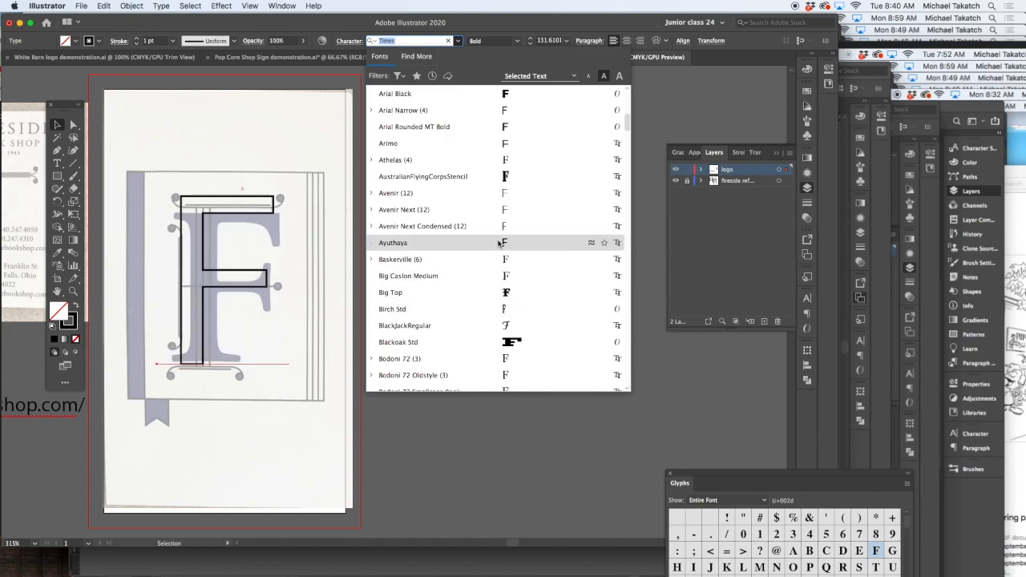
pyautogui.scroll(-3, 476, 252)
pyautogui.scroll(-1, 476, 312)
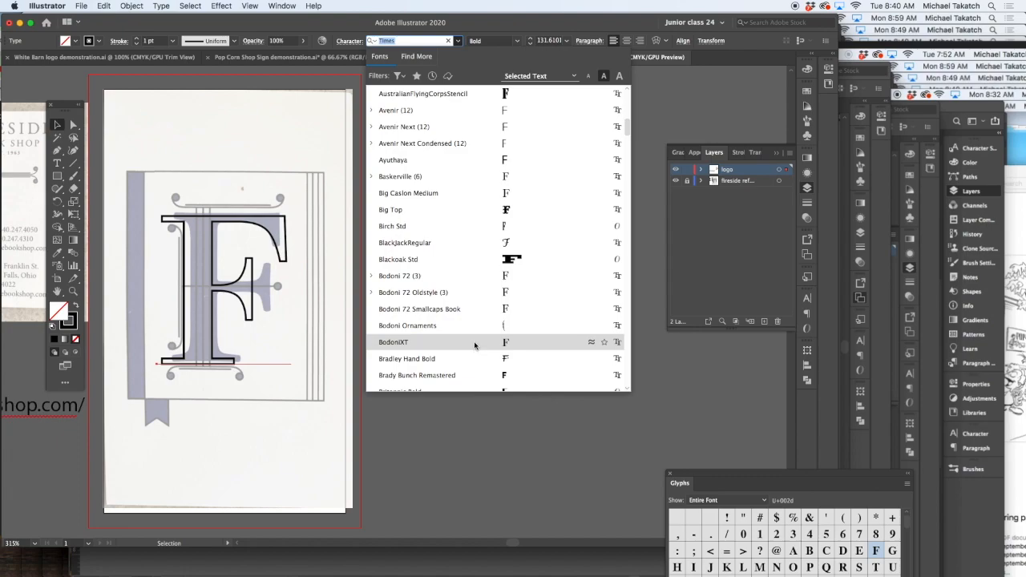
pyautogui.scroll(-3, 474, 343)
pyautogui.scroll(-3, 477, 335)
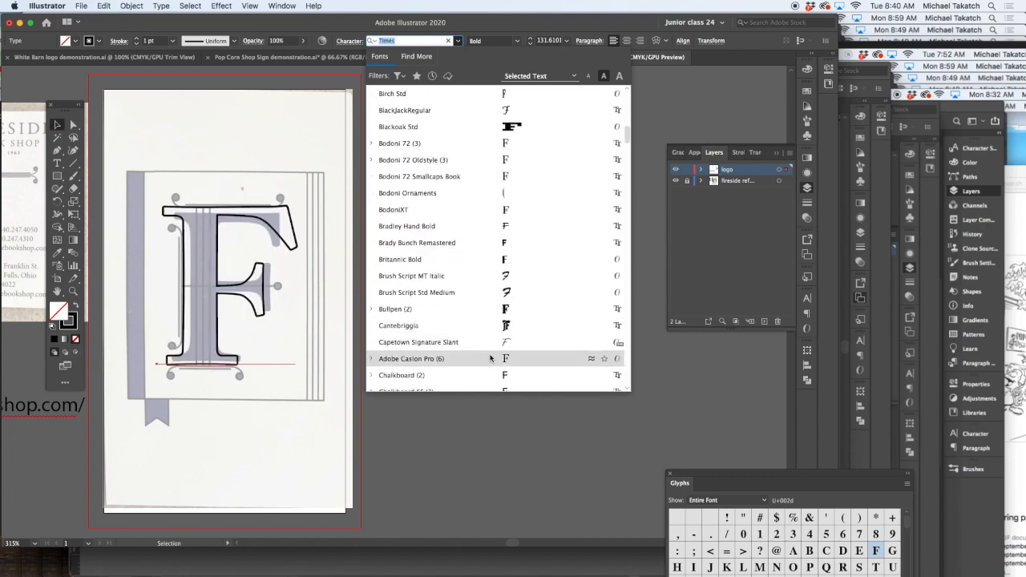
pyautogui.scroll(-4, 490, 366)
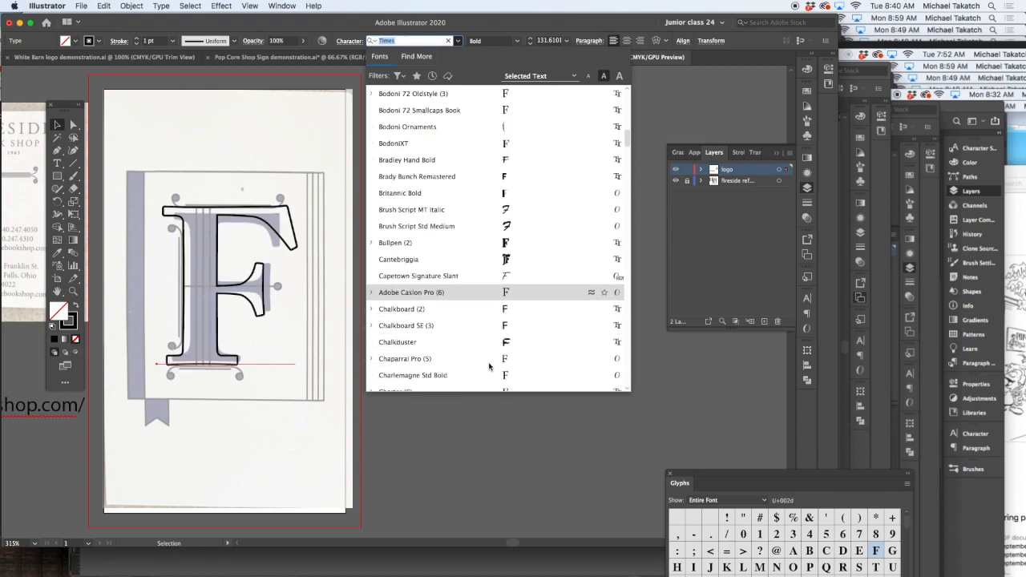
pyautogui.click(483, 298)
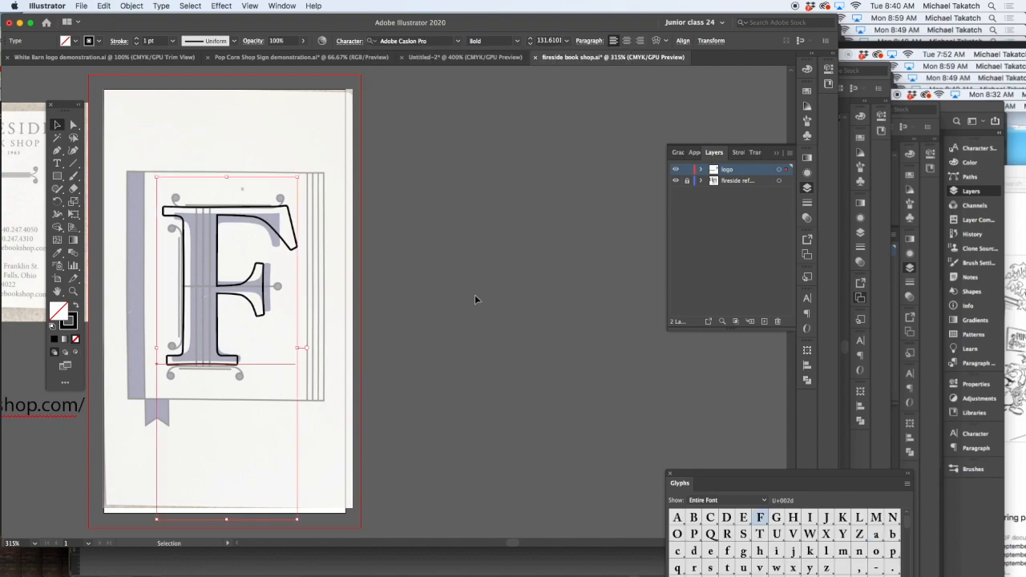
# Step: Duplicate the live-text F onto the empty canvas beside the artboard as a spare copy
pyautogui.press('super+equal')
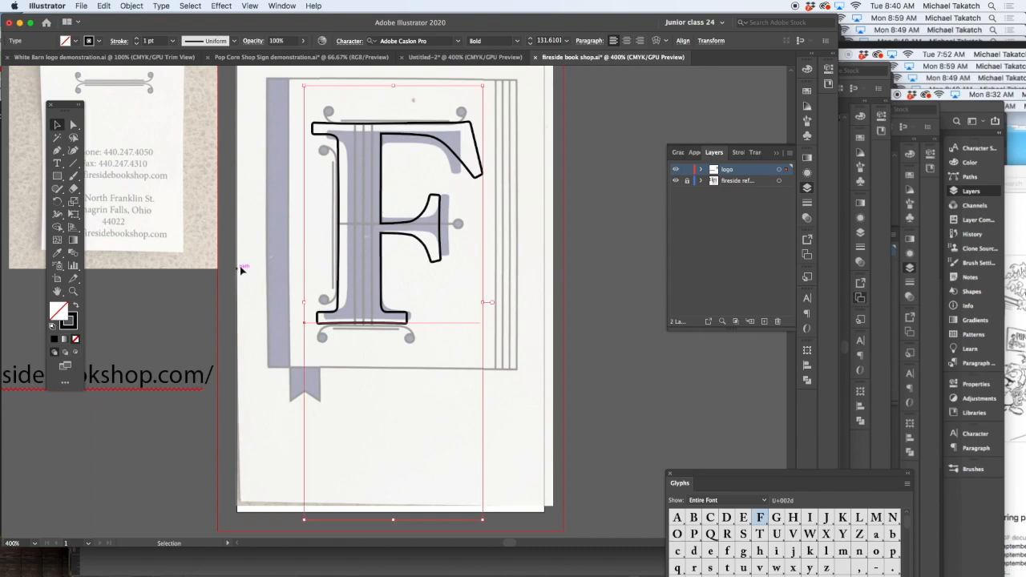
pyautogui.click(73, 124)
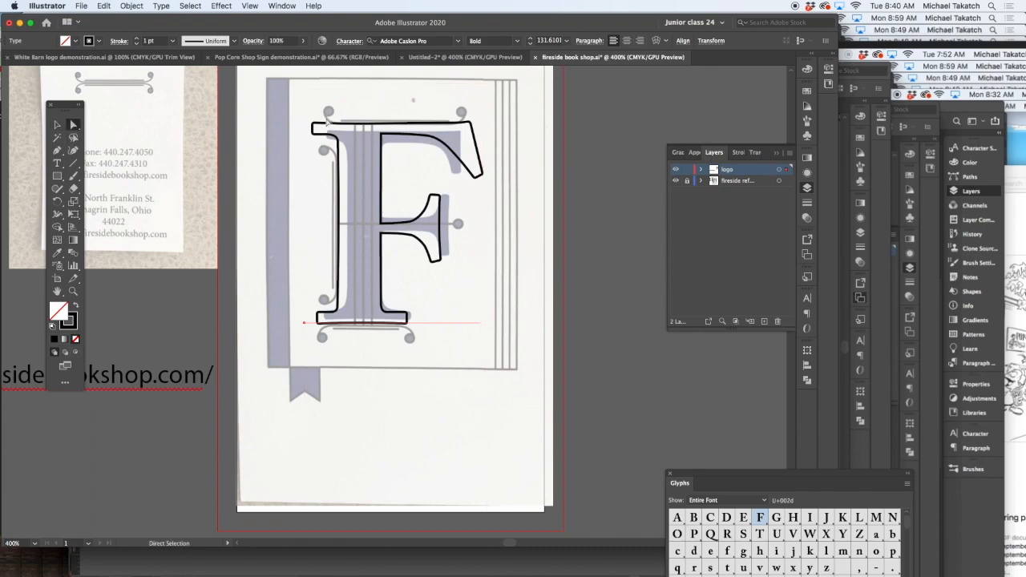
pyautogui.click(56, 124)
pyautogui.moveTo(331, 138); pyautogui.dragTo(627, 133)
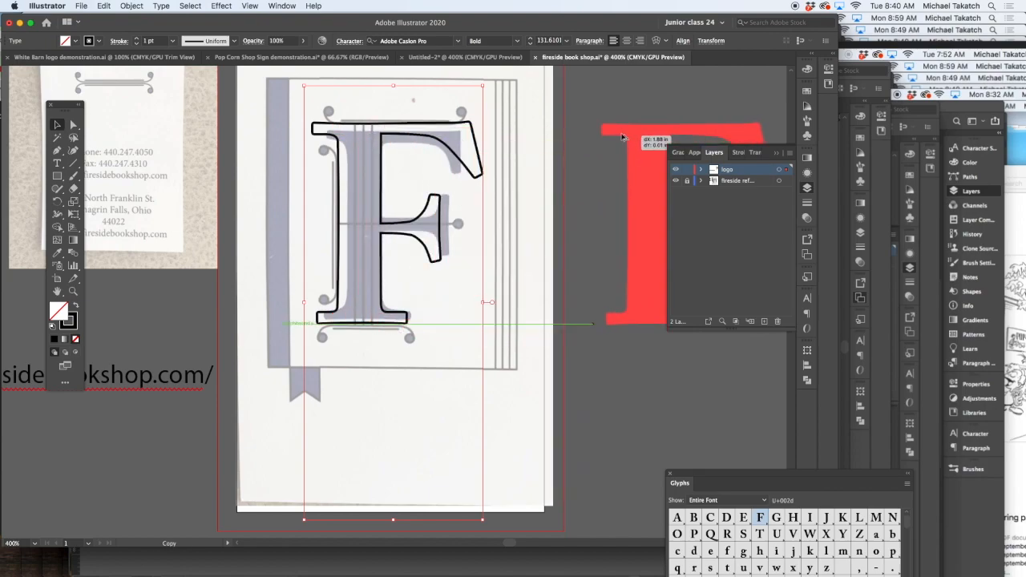
# Step: Convert the original F over the reference into editable outlines with Create Outlines, and deselect it
pyautogui.click(443, 147)
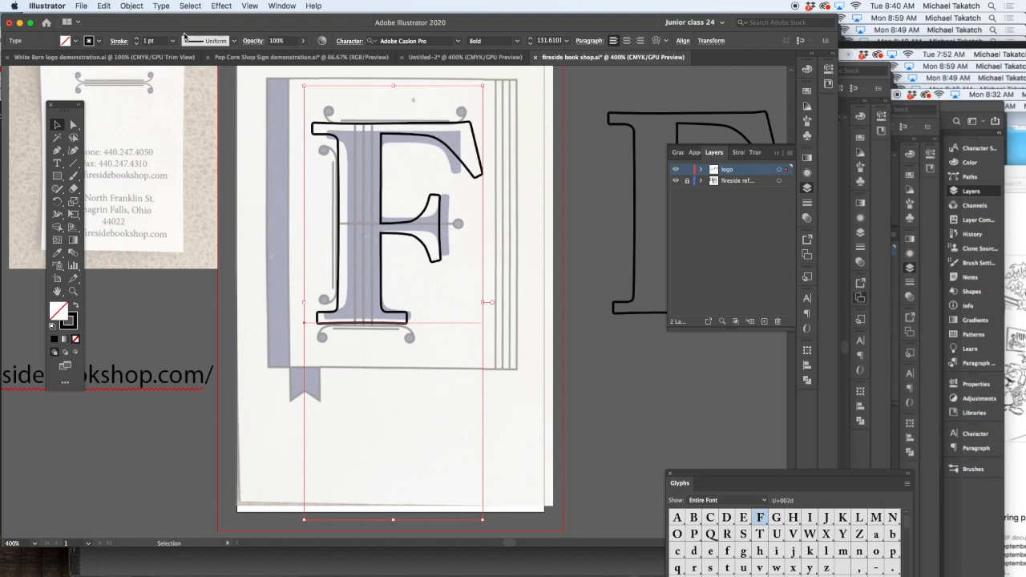
pyautogui.click(161, 7)
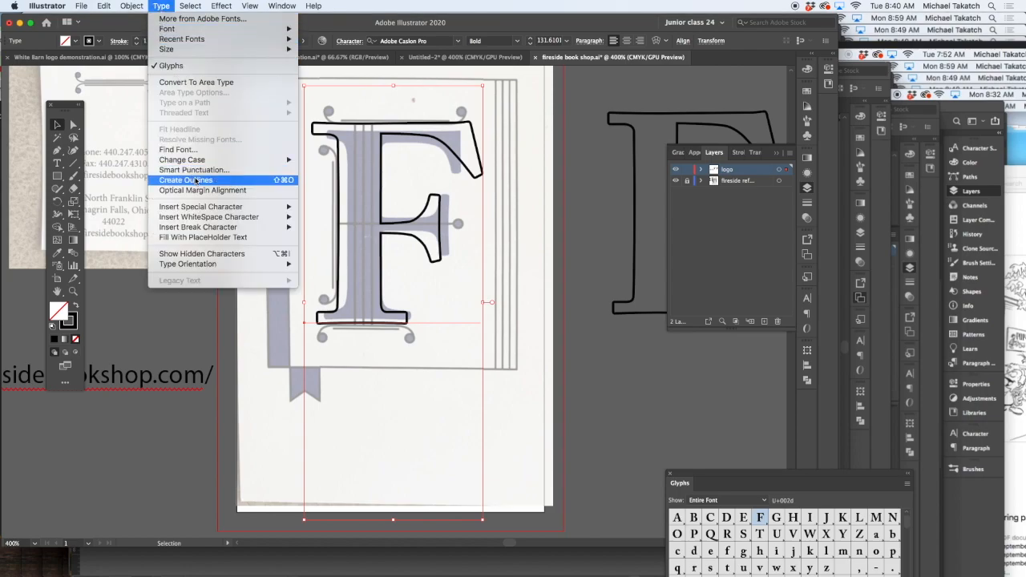
pyautogui.click(194, 179)
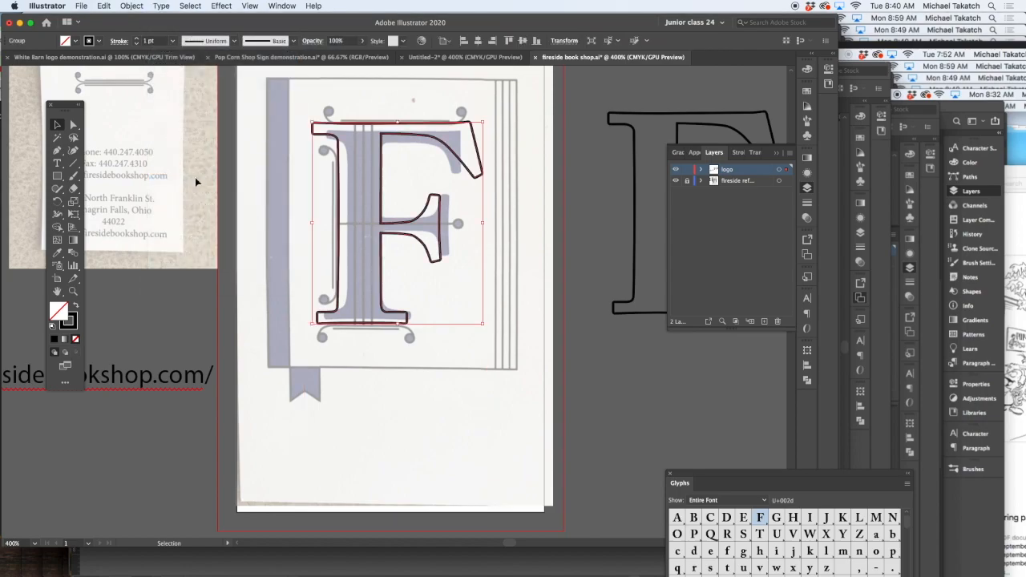
pyautogui.click(74, 124)
pyautogui.click(251, 142)
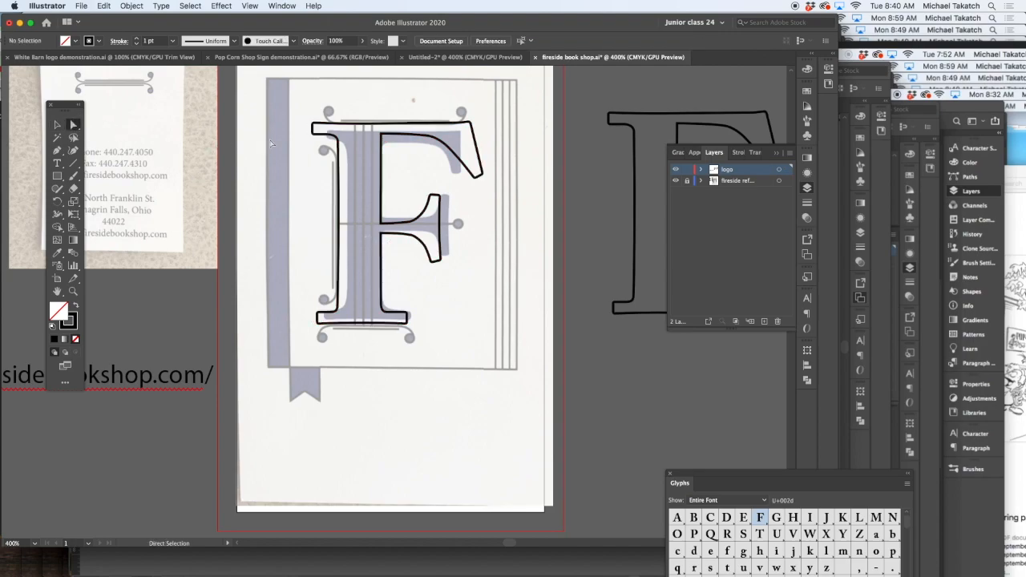
# Step: Scale the outlined F down from its edges so its top, stem and base fit the reference letter
pyautogui.click(57, 125)
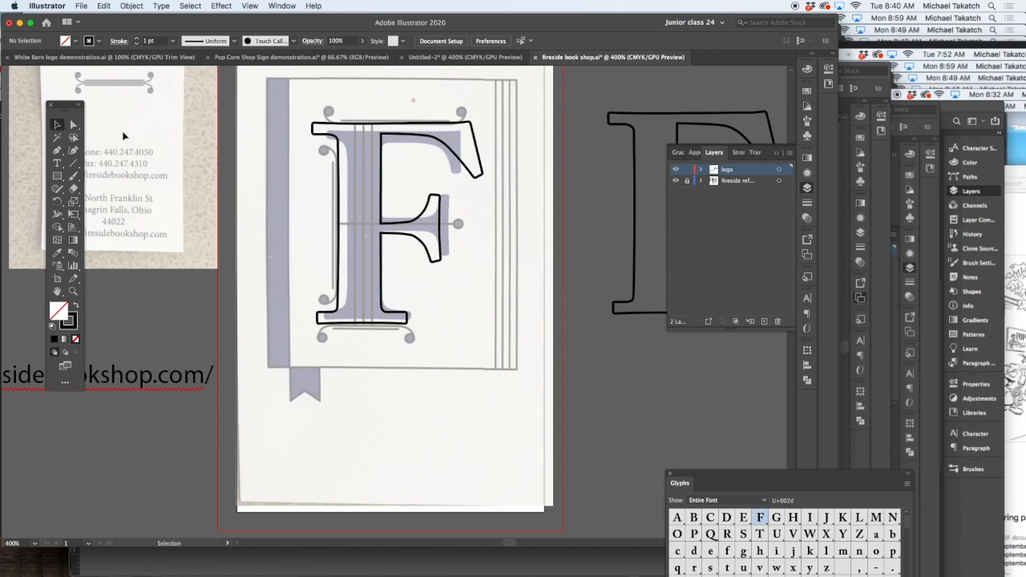
pyautogui.click(319, 133)
pyautogui.moveTo(311, 122)
pyautogui.mouseDown()
pyautogui.moveTo(309, 91)
pyautogui.moveTo(327, 130)
pyautogui.mouseUp()
pyautogui.moveTo(482, 225)
pyautogui.mouseDown()
pyautogui.moveTo(461, 223)
pyautogui.moveTo(472, 225)
pyautogui.mouseUp()
pyautogui.moveTo(398, 325); pyautogui.dragTo(400, 317)
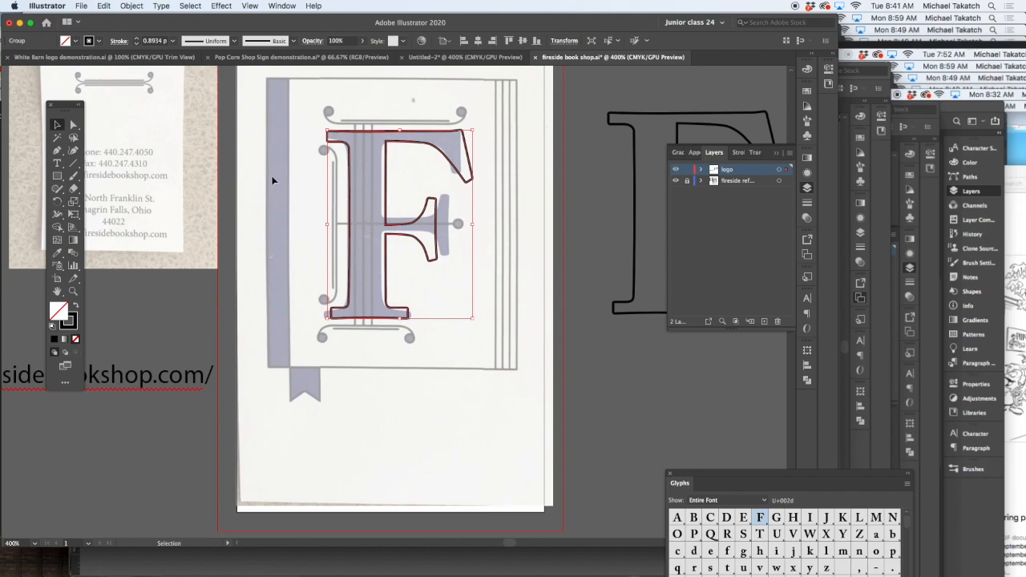
# Step: Nudge the anchor points at the lower tip of the F's upper-arm serif left and up to match the reference serif
pyautogui.click(73, 124)
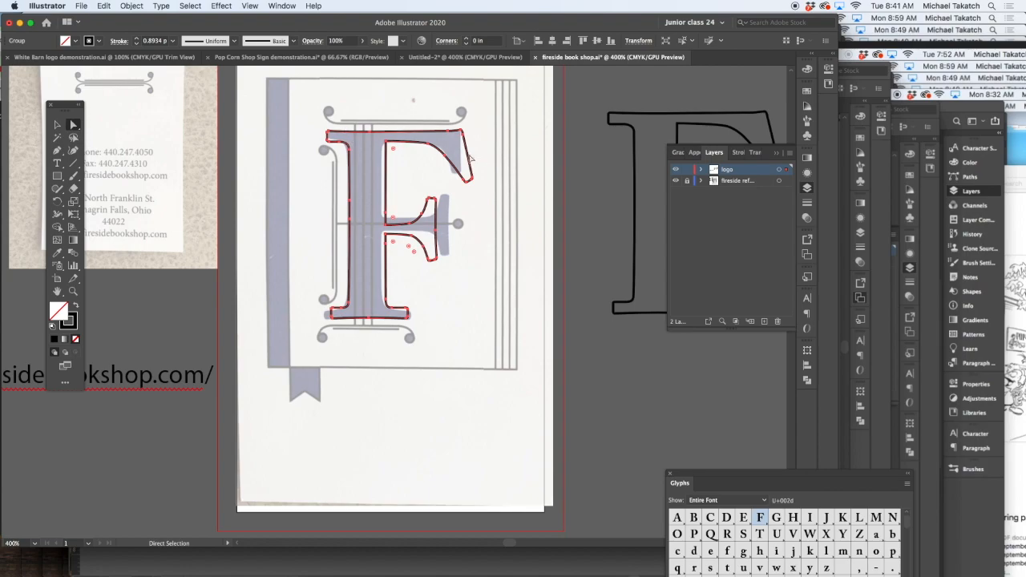
pyautogui.keyDown('super'); pyautogui.click(437, 158); pyautogui.keyUp('super')
pyautogui.keyDown('super'); pyautogui.click(438, 158); pyautogui.keyUp('super')
pyautogui.keyDown('super'); pyautogui.click(438, 159); pyautogui.keyUp('super')
pyautogui.moveTo(489, 141); pyautogui.dragTo(435, 188)
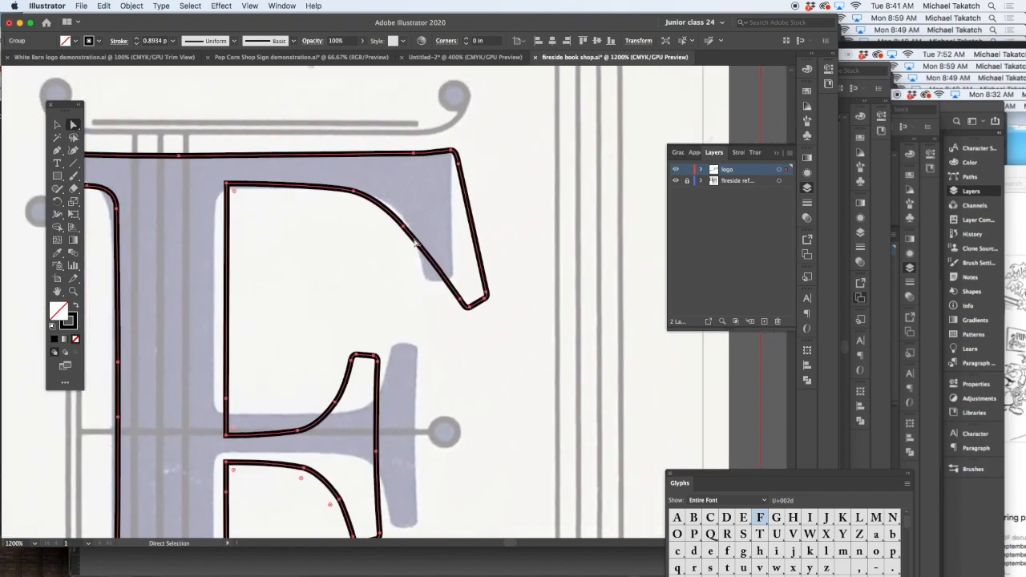
pyautogui.moveTo(510, 275); pyautogui.dragTo(439, 324)
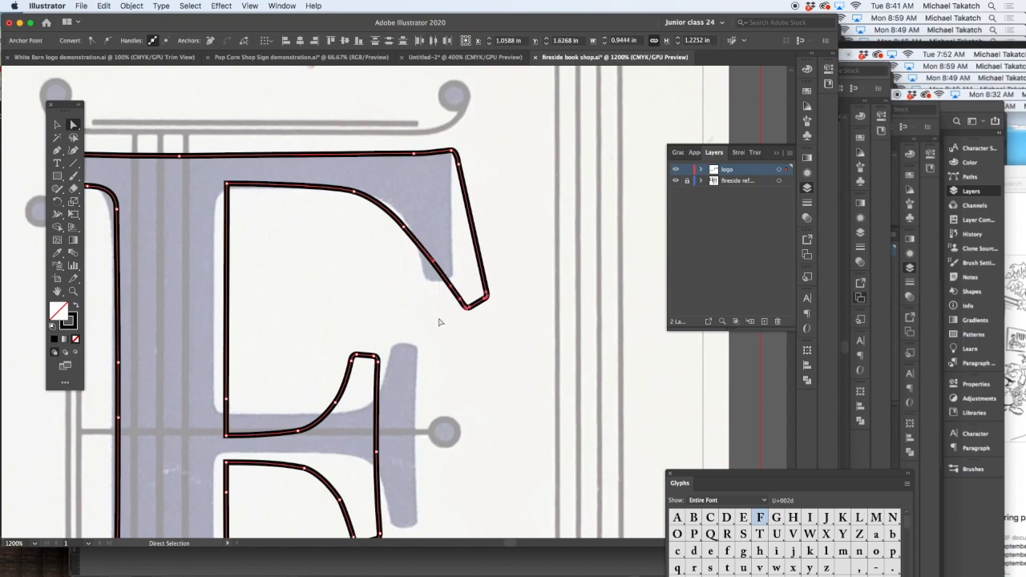
pyautogui.press('Left')
pyautogui.press('Left')
pyautogui.press('Left')
pyautogui.press('Left')
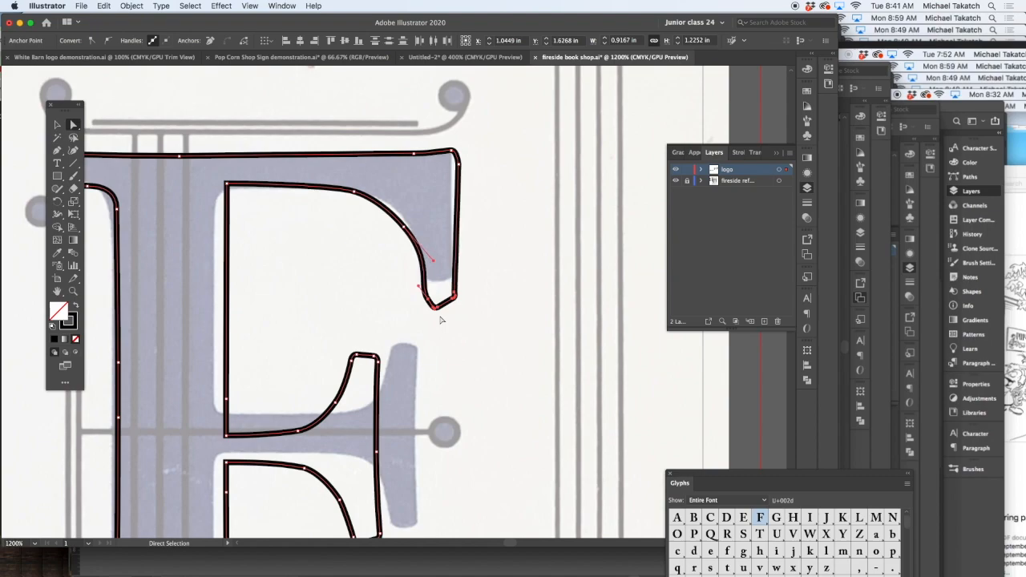
pyautogui.press('Up')
pyautogui.press('Up')
pyautogui.press('Up')
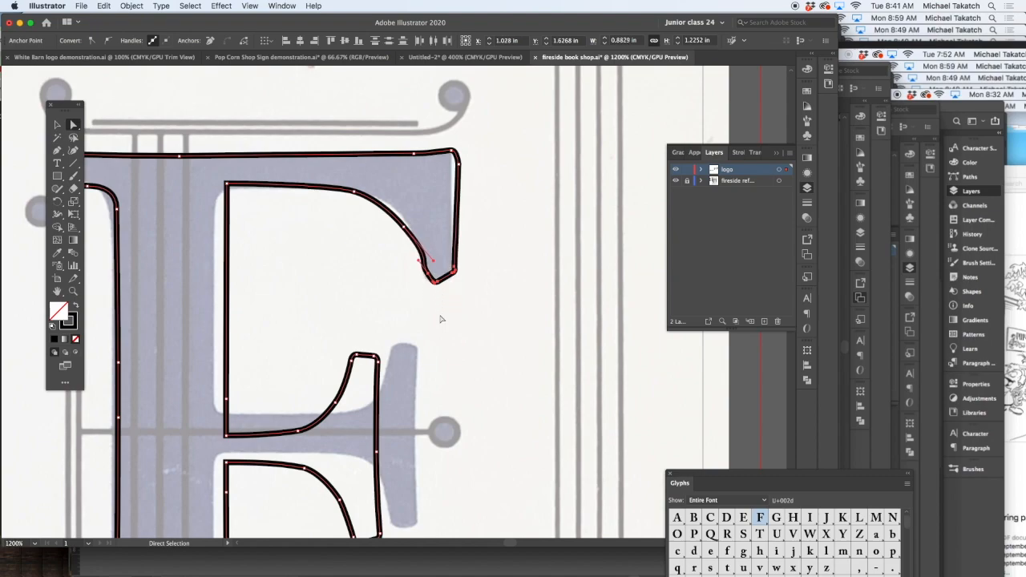
# Step: Delete the surplus anchor points around the F's upper-arm serif and move its lower tip left onto the reference
pyautogui.moveTo(458, 164); pyautogui.dragTo(457, 169)
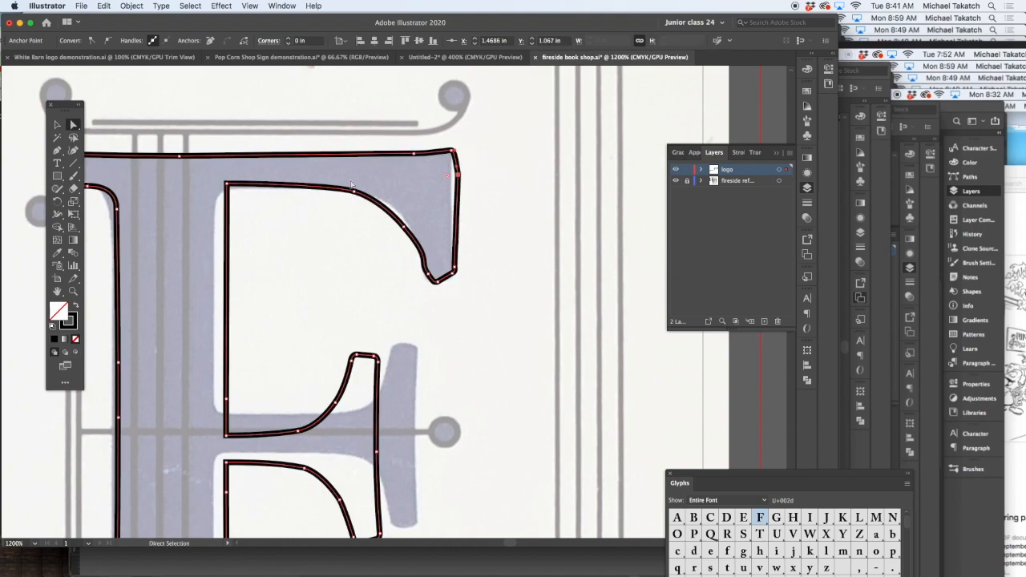
pyautogui.click(61, 152)
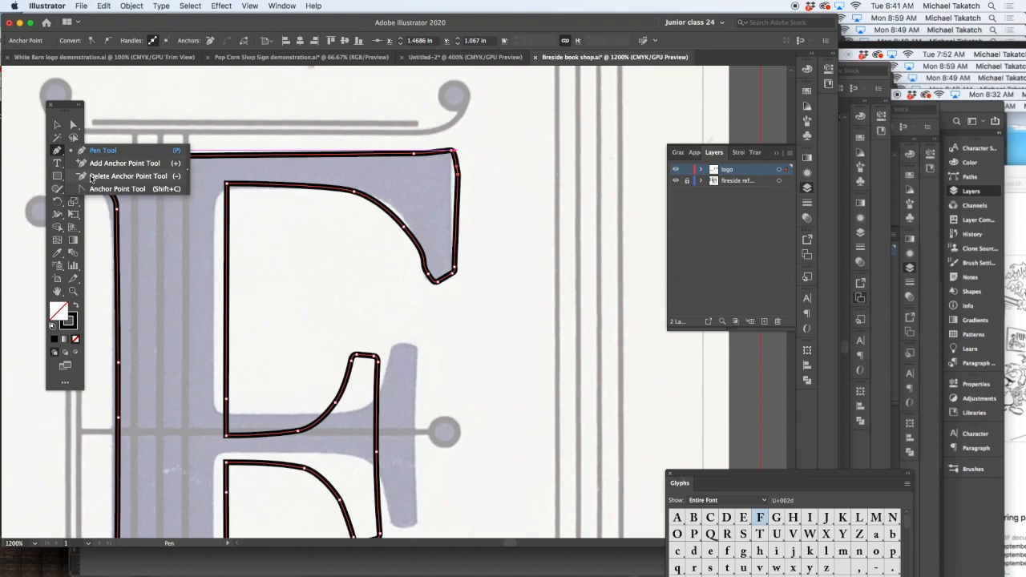
pyautogui.click(72, 176)
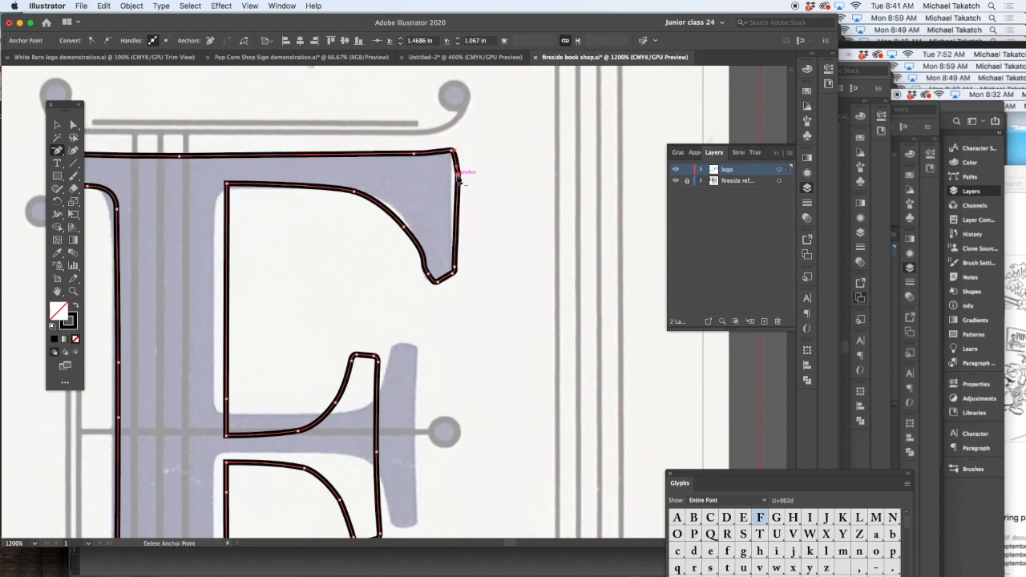
pyautogui.click(458, 178)
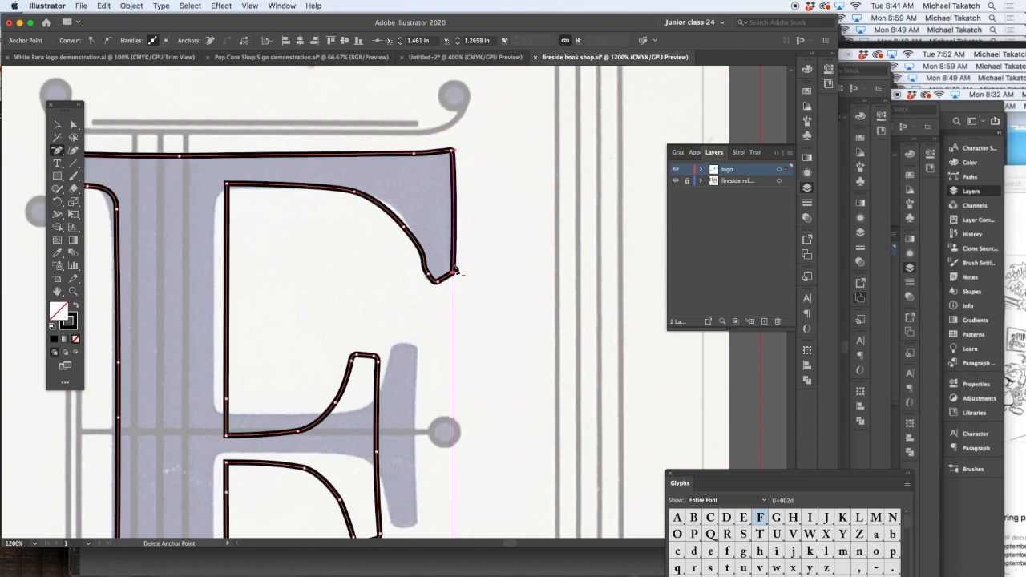
pyautogui.click(430, 276)
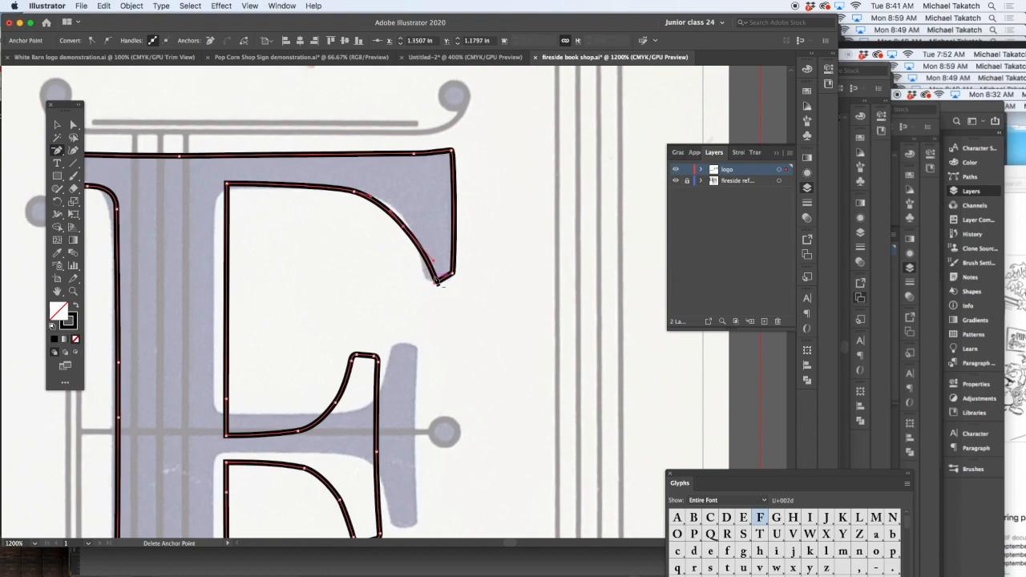
pyautogui.press('a')
pyautogui.moveTo(439, 282)
pyautogui.mouseDown()
pyautogui.moveTo(425, 267)
pyautogui.moveTo(440, 283)
pyautogui.moveTo(427, 283)
pyautogui.mouseUp()
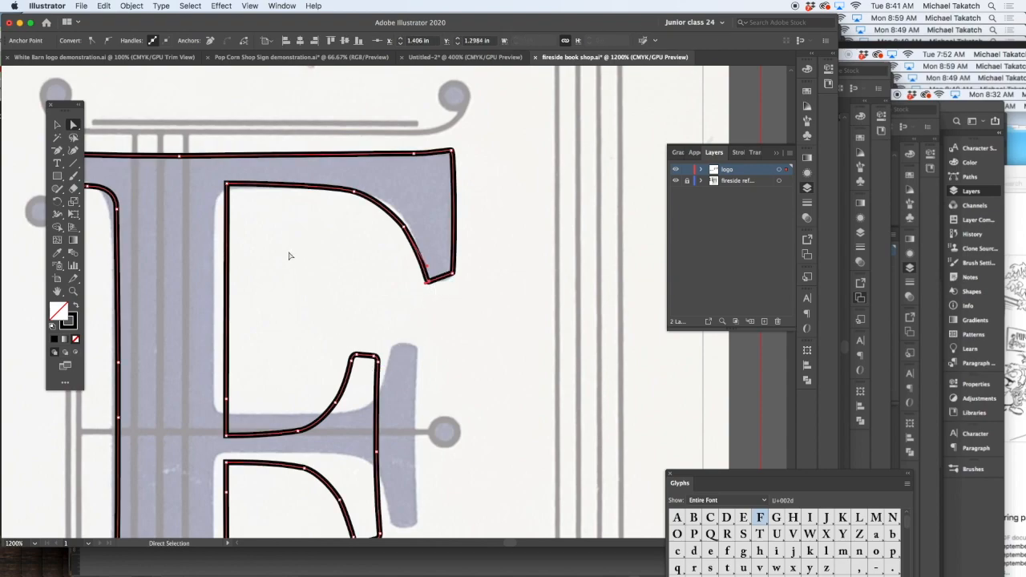
# Step: Raise the lower corner of the F's top-left serif, delete the extra anchor point, and reshape the curve into the stem
pyautogui.hscroll(-5, 280, 254)
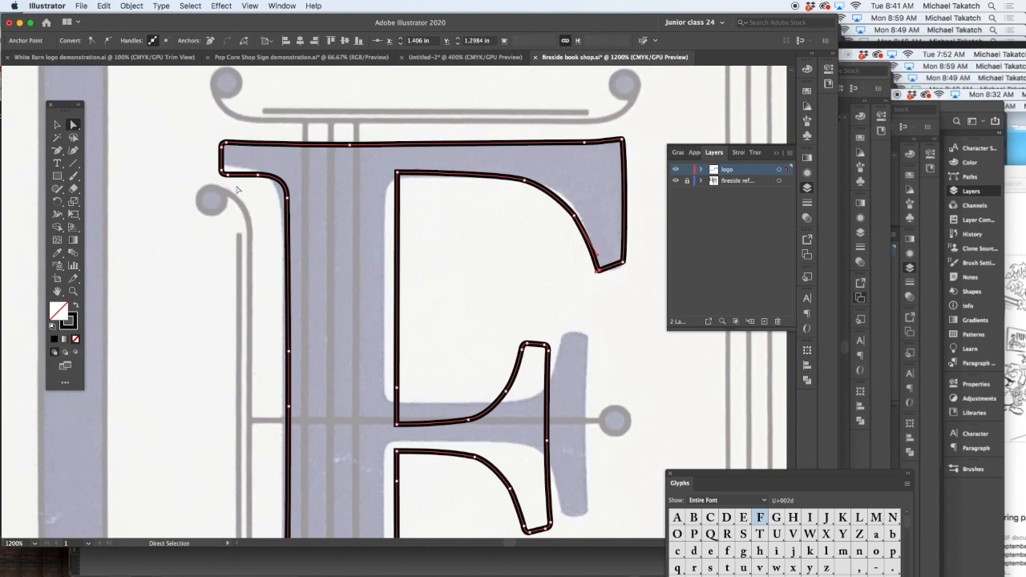
pyautogui.moveTo(229, 179); pyautogui.dragTo(240, 188)
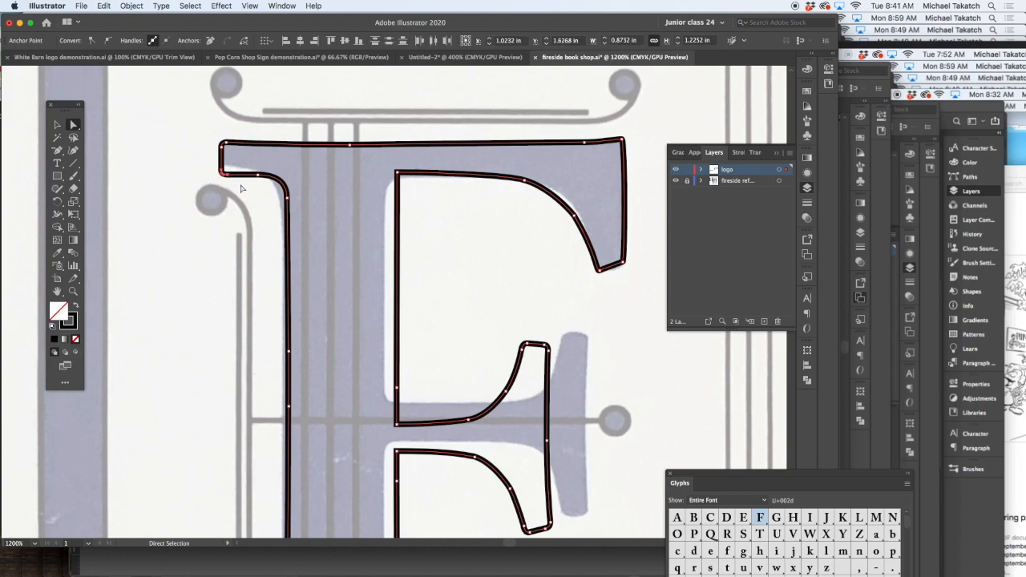
pyautogui.press('Up')
pyautogui.click(57, 150)
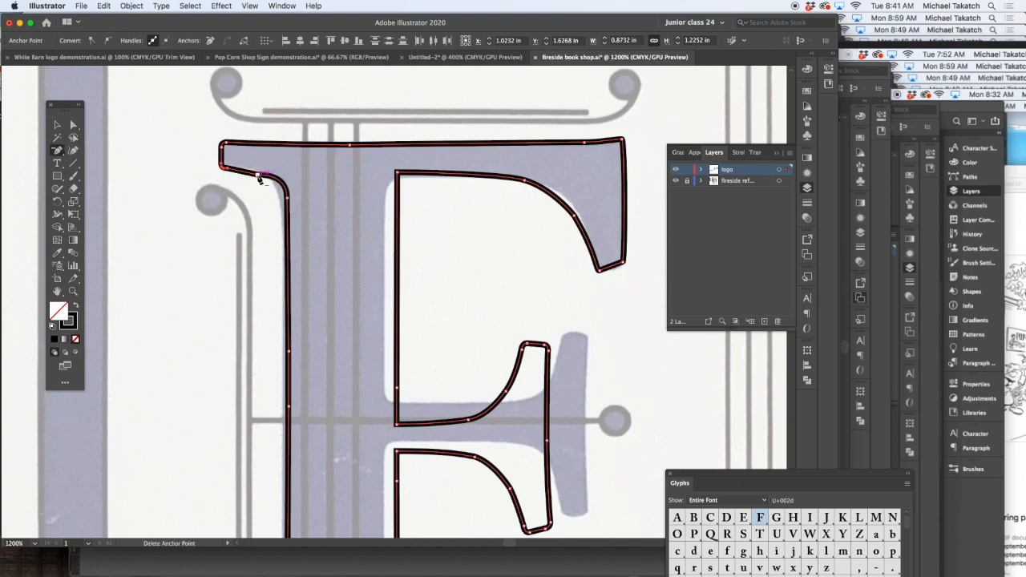
pyautogui.click(253, 174)
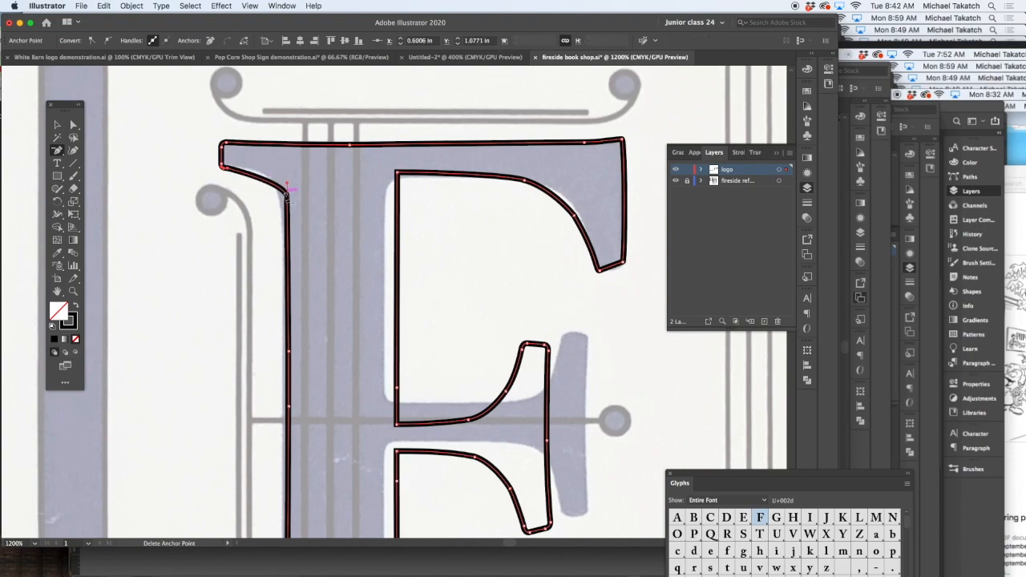
pyautogui.press('a')
pyautogui.moveTo(287, 185); pyautogui.dragTo(274, 174)
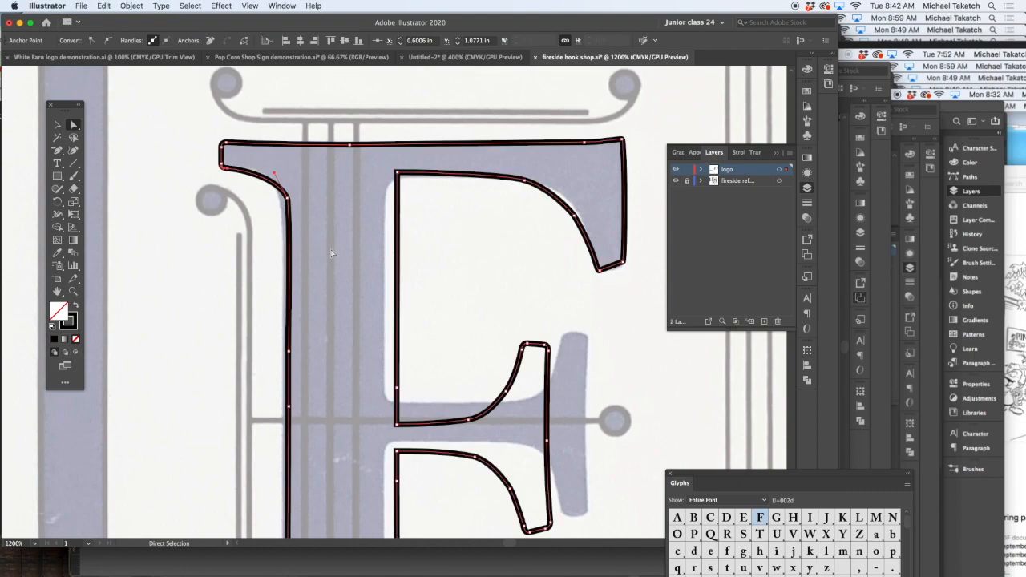
# Step: Nudge all anchor points of the F's middle arm up to align the arm with the reference
pyautogui.moveTo(369, 403); pyautogui.dragTo(365, 285)
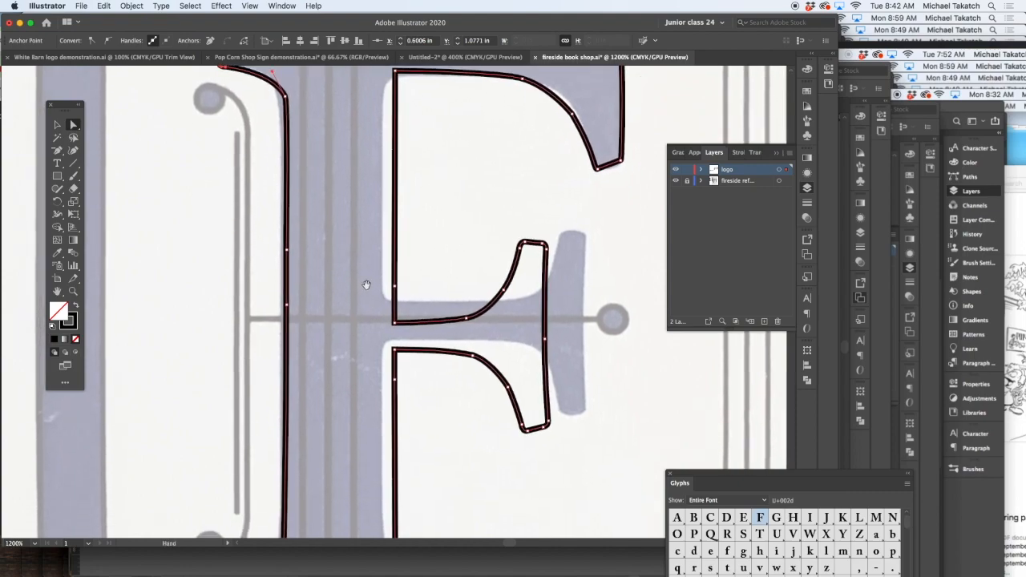
pyautogui.moveTo(370, 237); pyautogui.dragTo(600, 461)
pyautogui.press('Up')
pyautogui.press('Up')
pyautogui.press('Up')
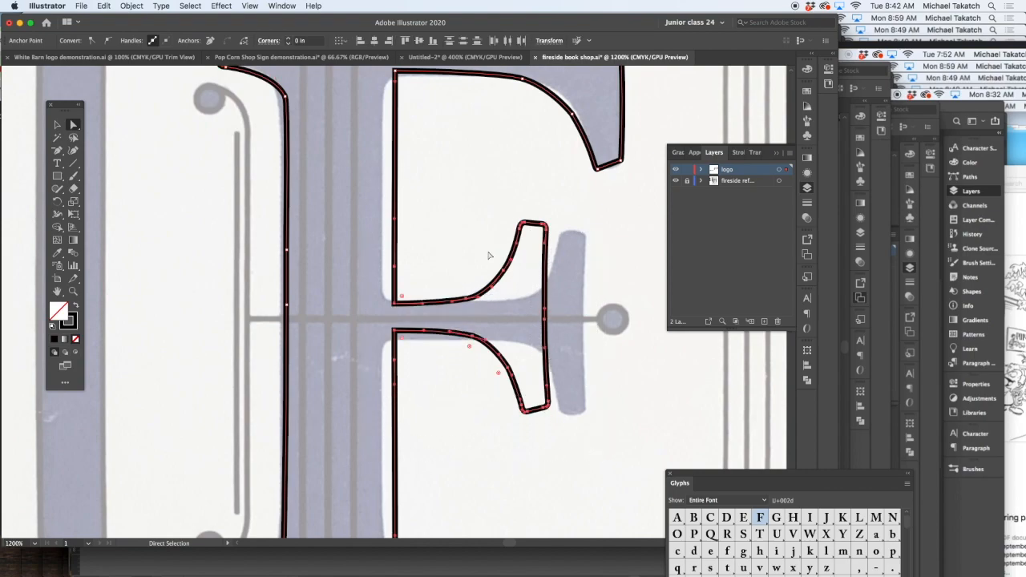
# Step: Lengthen the F's middle arm by nudging its serif-end anchor points right onto the reference
pyautogui.moveTo(453, 202); pyautogui.dragTo(599, 452)
pyautogui.press('Right')
pyautogui.press('Right')
pyautogui.press('Right')
pyautogui.press('Right')
pyautogui.press('Right')
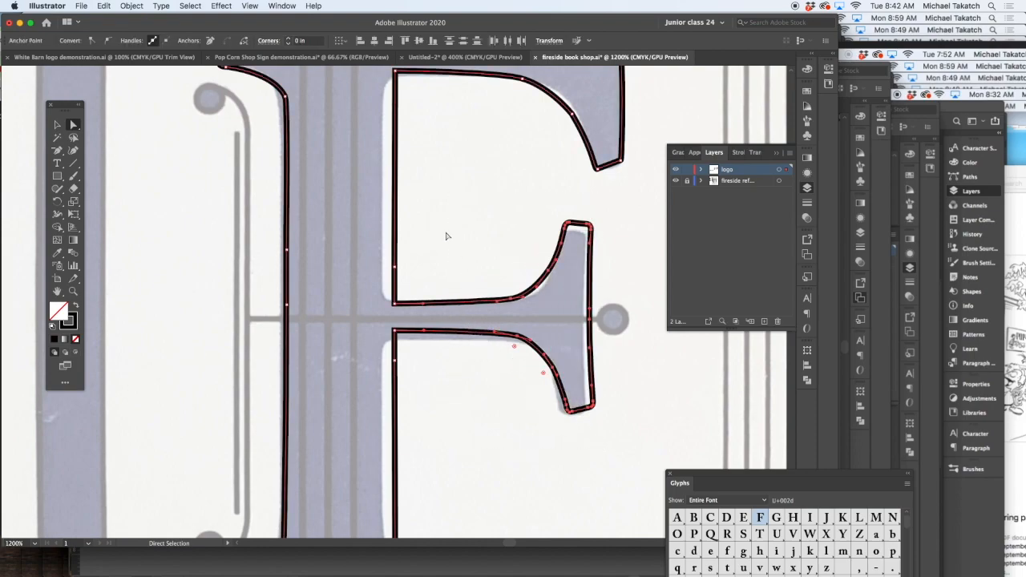
# Step: Shift the stem's right edge left to match the reference and round its three inner arm corners to 0.035 in
pyautogui.press('super+minus')
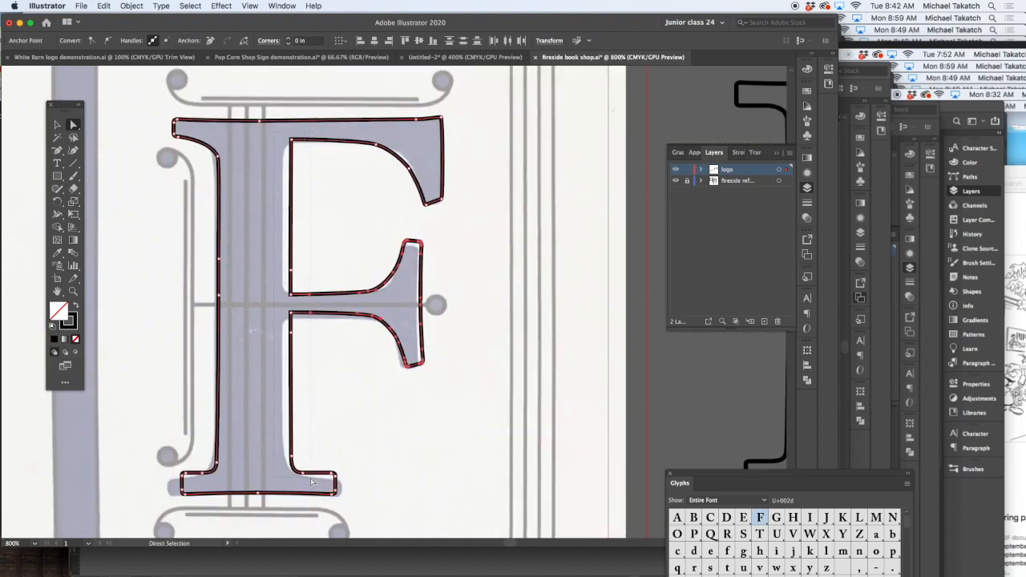
pyautogui.press('Left')
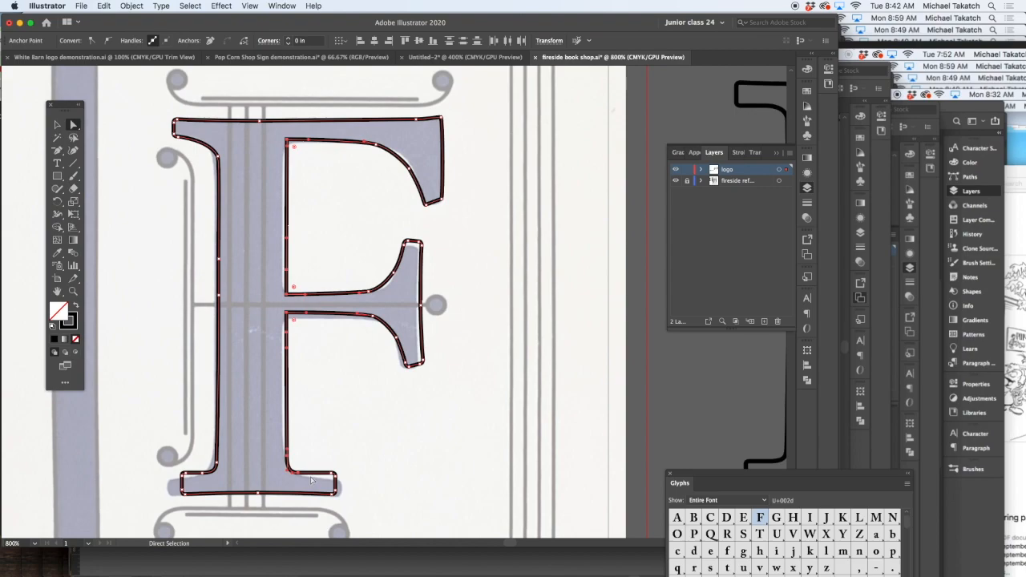
pyautogui.press('Left')
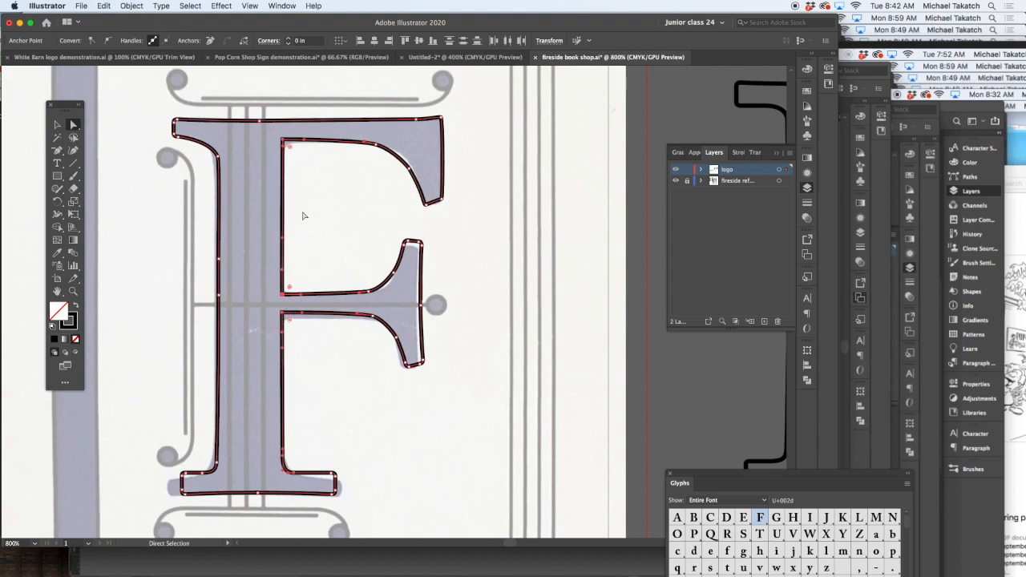
pyautogui.moveTo(290, 152); pyautogui.dragTo(295, 157)
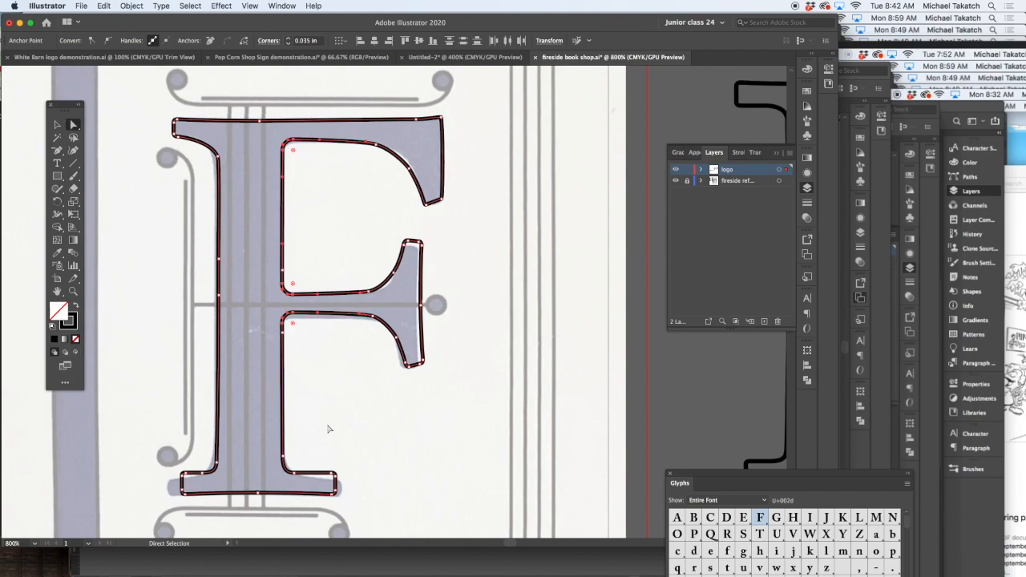
# Step: Extend the F's right foot serif outward and lower its upper corner so the top edge slopes like the reference
pyautogui.scroll(2, 249, 463)
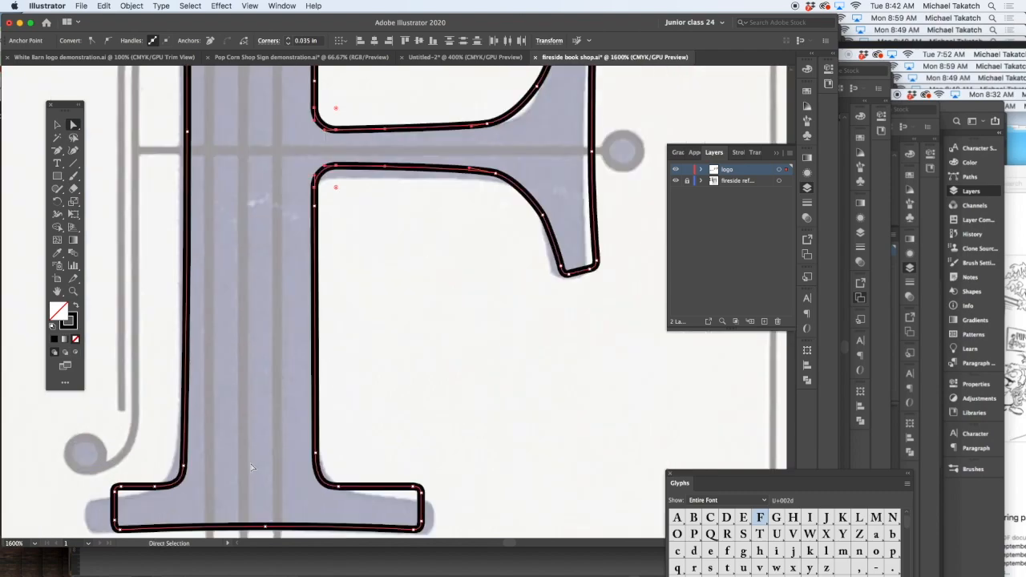
pyautogui.moveTo(249, 464); pyautogui.dragTo(253, 330)
pyautogui.moveTo(380, 348); pyautogui.dragTo(433, 440)
pyautogui.press('Right')
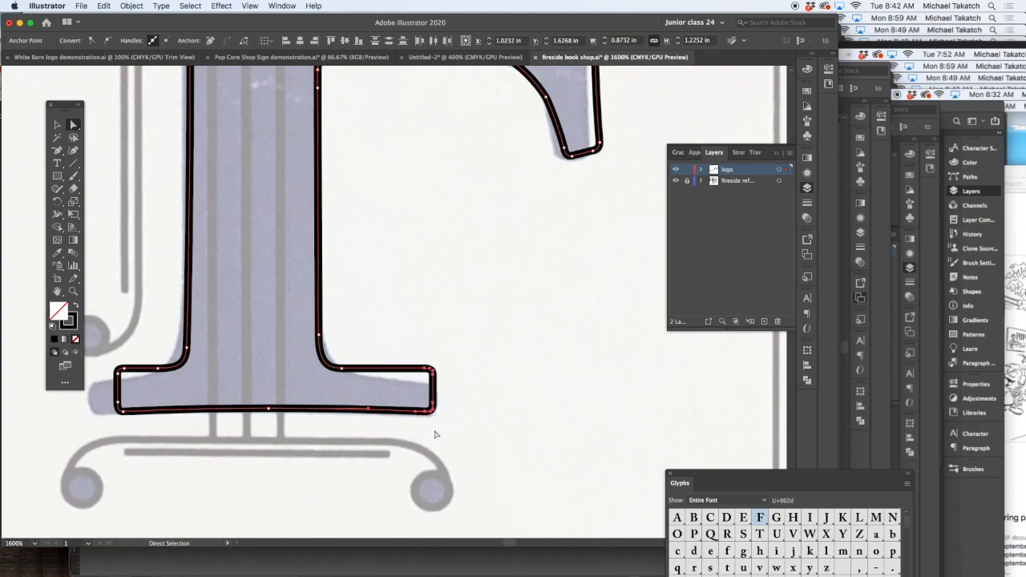
pyautogui.press('Down')
pyautogui.press('Down')
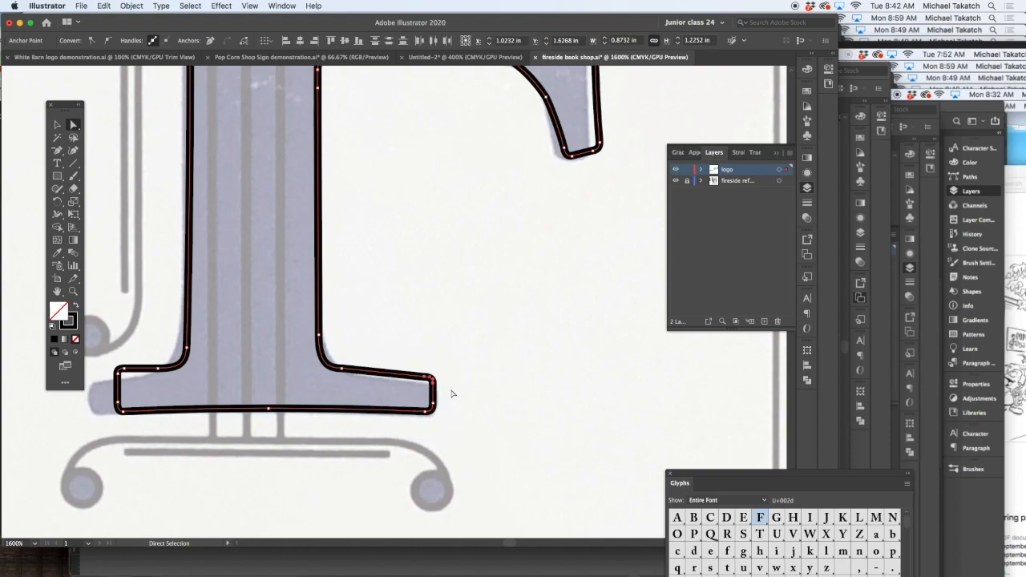
pyautogui.press('Up')
# Step: Extend the F's left foot serif outward and lower its upper corner to match the reference slope
pyautogui.moveTo(102, 355); pyautogui.dragTo(129, 399)
pyautogui.press('Left')
pyautogui.press('Left')
pyautogui.press('Left')
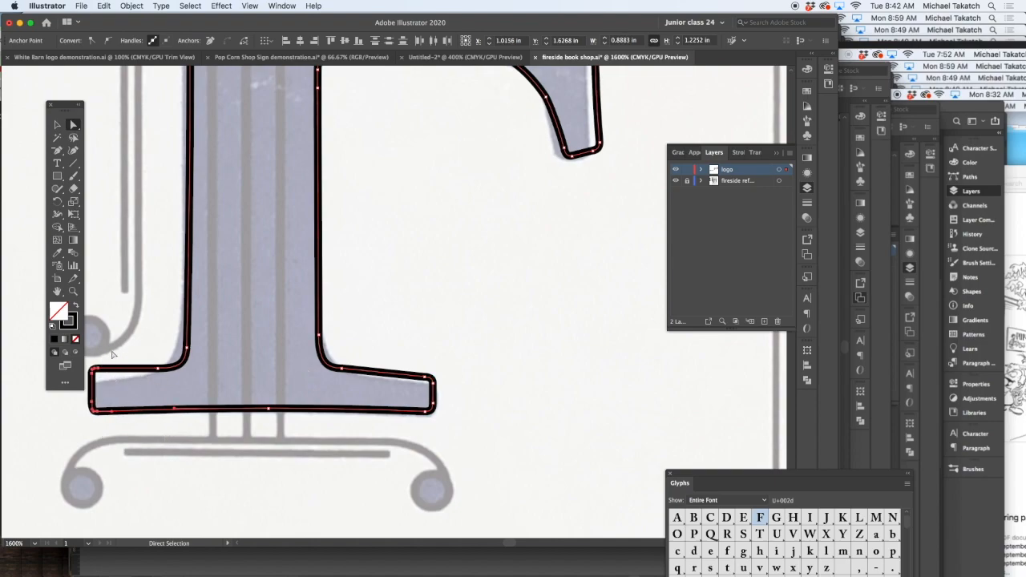
pyautogui.press('Down')
pyautogui.press('Down')
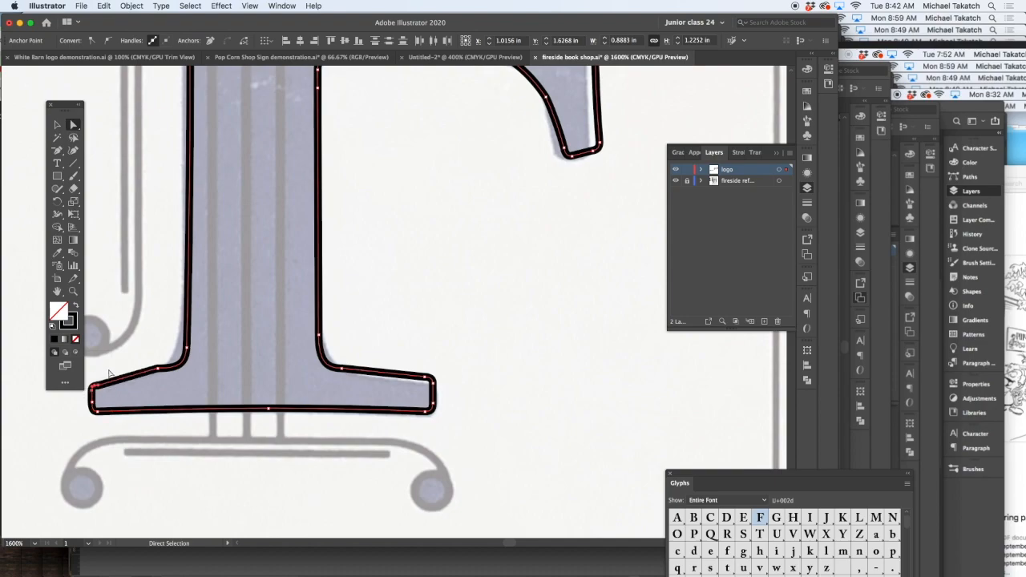
pyautogui.press('Up')
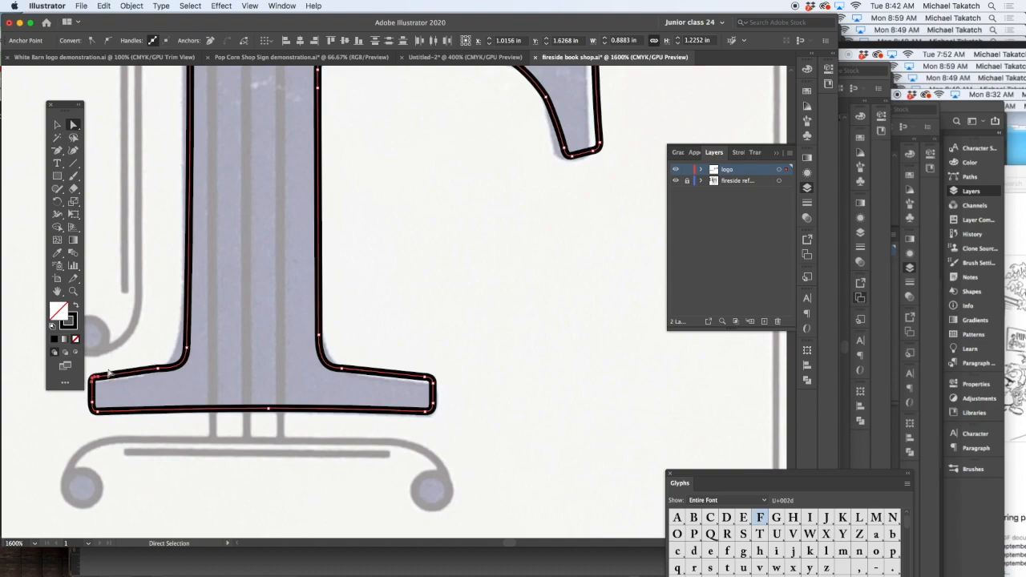
# Step: Select the whole reshaped F, fill it with dark blue using the Eyedropper, and give it a 1 pt black stroke
pyautogui.click(58, 126)
pyautogui.click(352, 207)
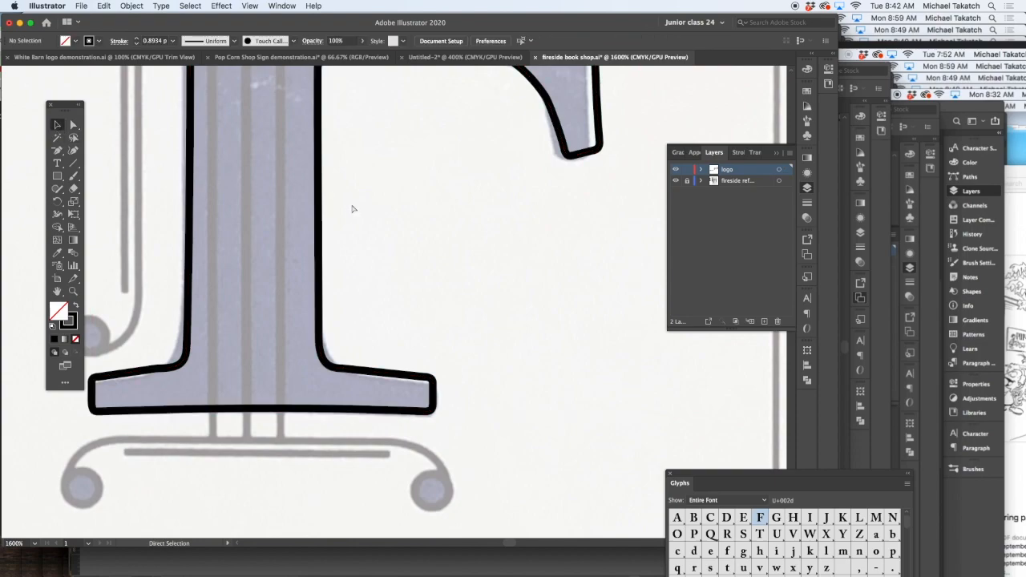
pyautogui.hotkey('ctrl', '-')
pyautogui.hotkey('ctrl', '-')
pyautogui.hotkey('ctrl', '-')
pyautogui.moveTo(344, 160); pyautogui.dragTo(329, 262)
pyautogui.click(297, 205)
pyautogui.press('i')
pyautogui.click(319, 181)
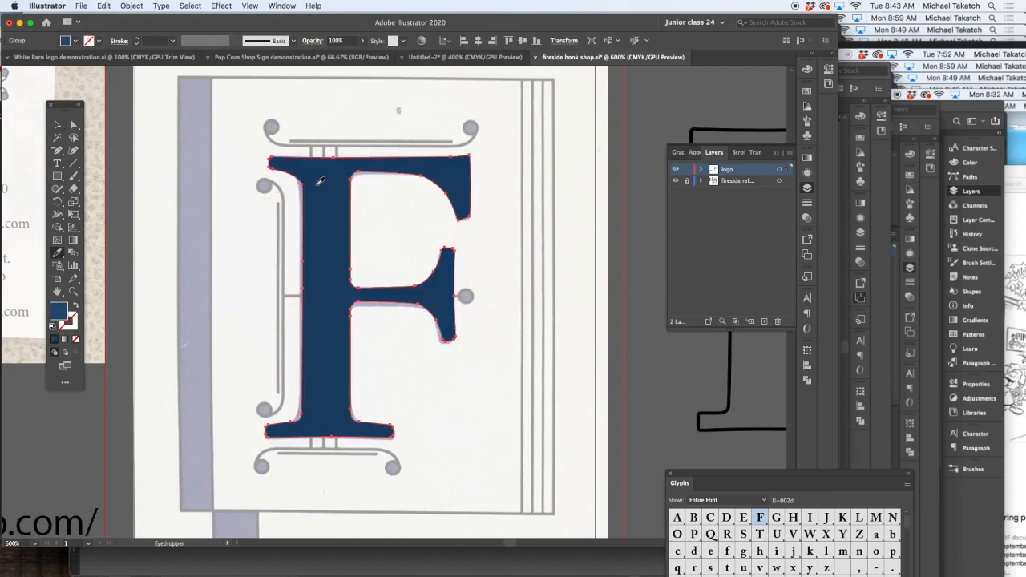
pyautogui.click(76, 327)
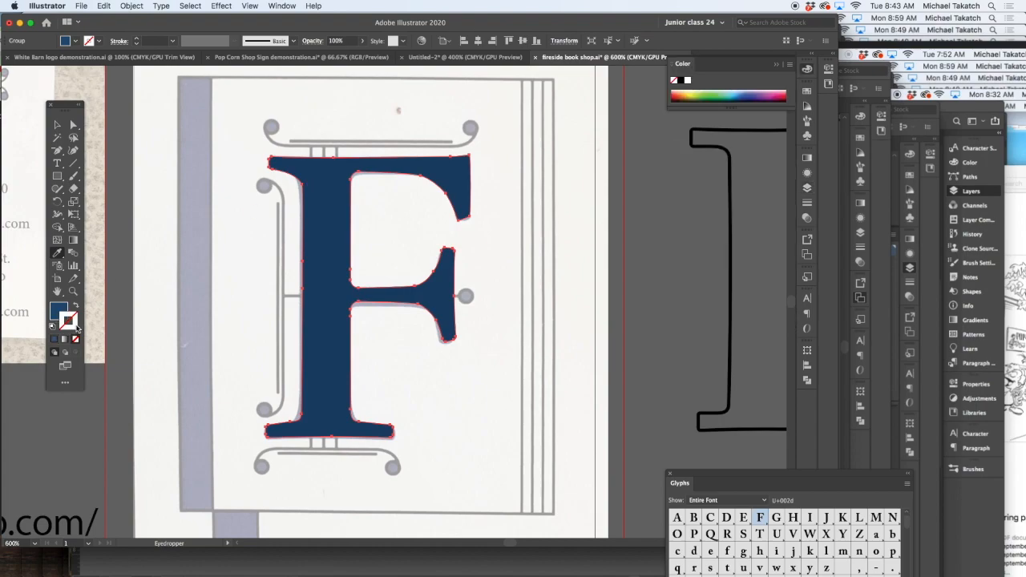
pyautogui.click(679, 81)
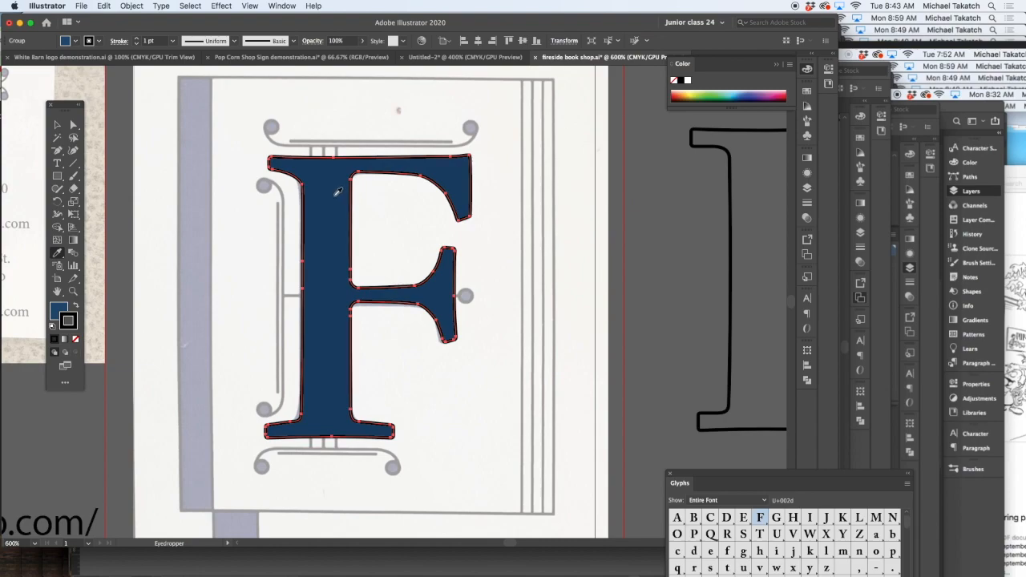
# Step: Change the F's fill to a light blue from the color spectrum, and deselect the letter
pyautogui.click(61, 312)
pyautogui.moveTo(734, 107); pyautogui.dragTo(714, 240)
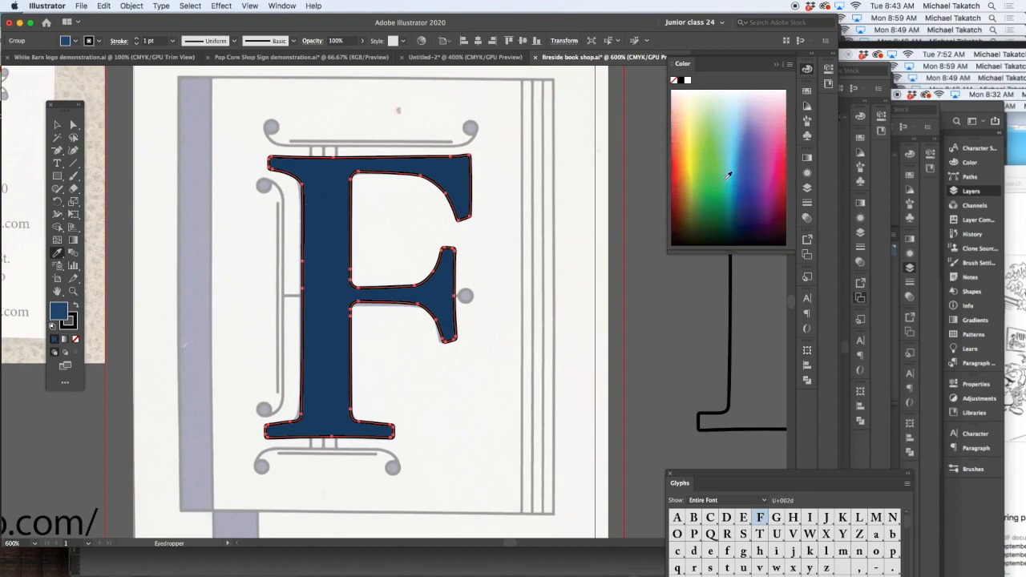
pyautogui.click(745, 126)
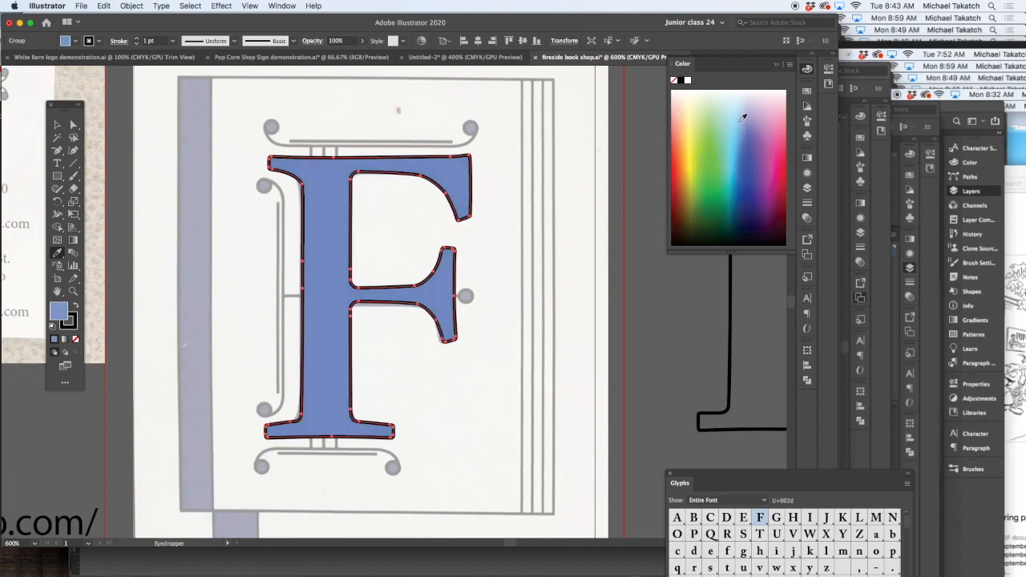
pyautogui.click(742, 117)
pyautogui.click(57, 126)
pyautogui.click(249, 114)
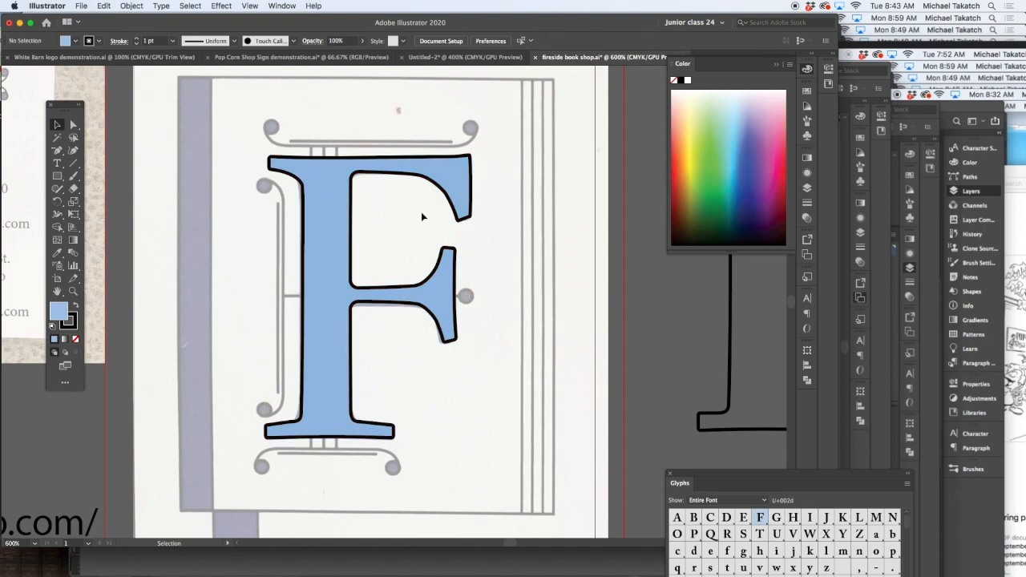
# Step: Draw a rectangle over the reference book cover, from the spine's outer edge to the first page line, with no fill
pyautogui.press('super+minus')
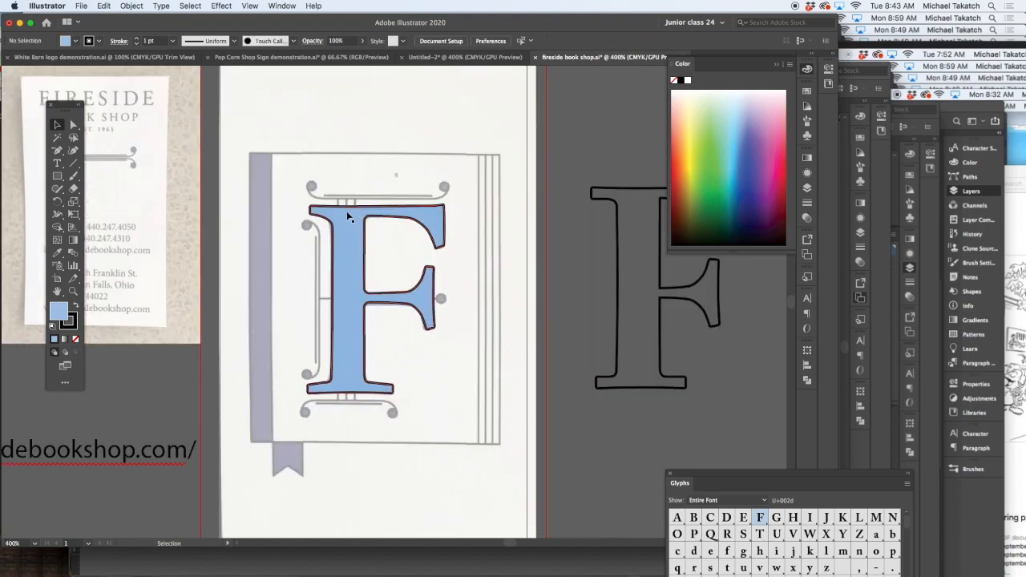
pyautogui.click(58, 177)
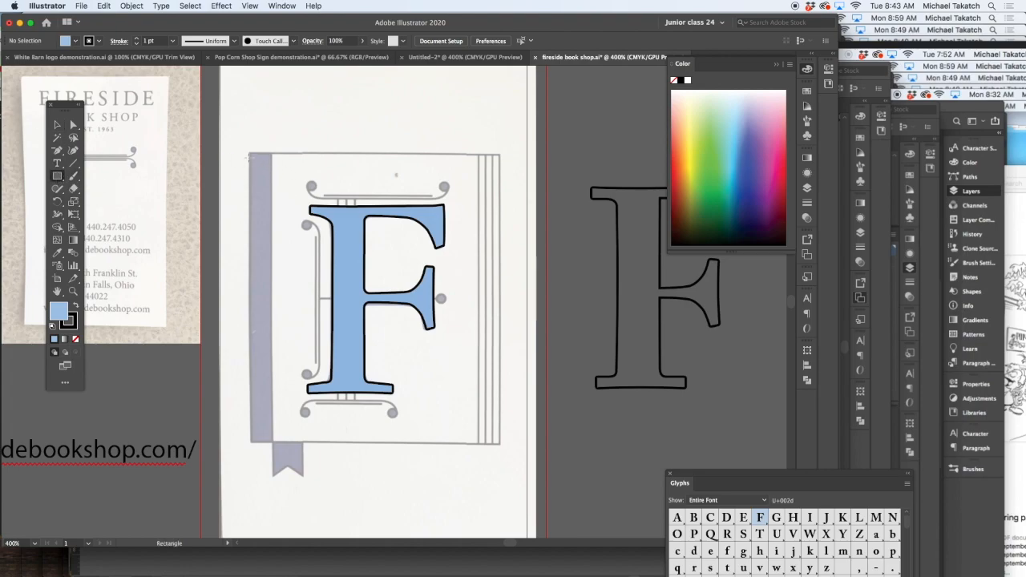
pyautogui.moveTo(250, 153); pyautogui.dragTo(479, 443)
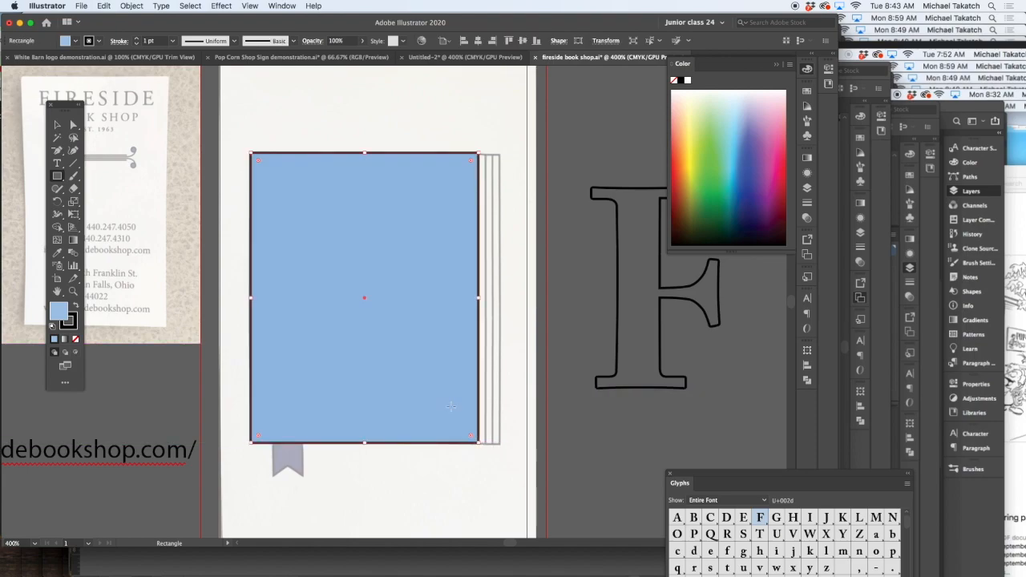
pyautogui.click(76, 339)
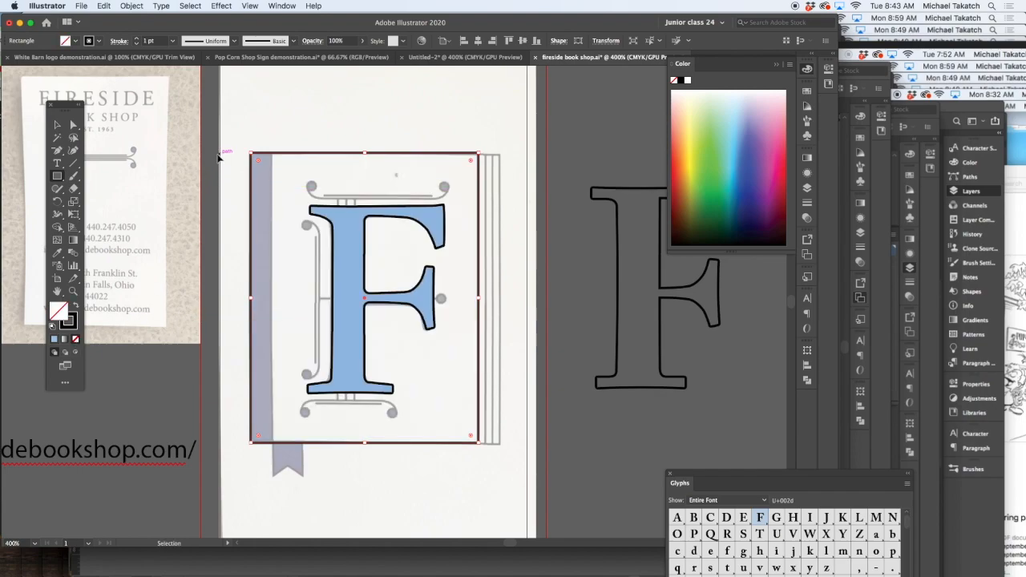
# Step: Draw a narrow unfilled rectangle between the cover edge and the first page line, and place a copy over the outer two page lines
pyautogui.press('super+shift+a')
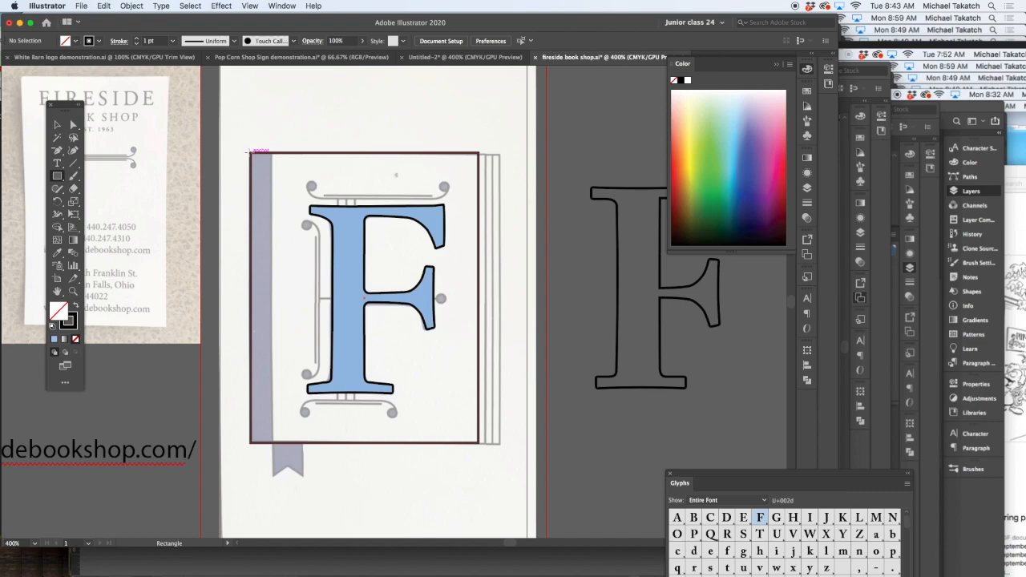
pyautogui.moveTo(479, 151); pyautogui.dragTo(484, 443)
pyautogui.press('super+equal')
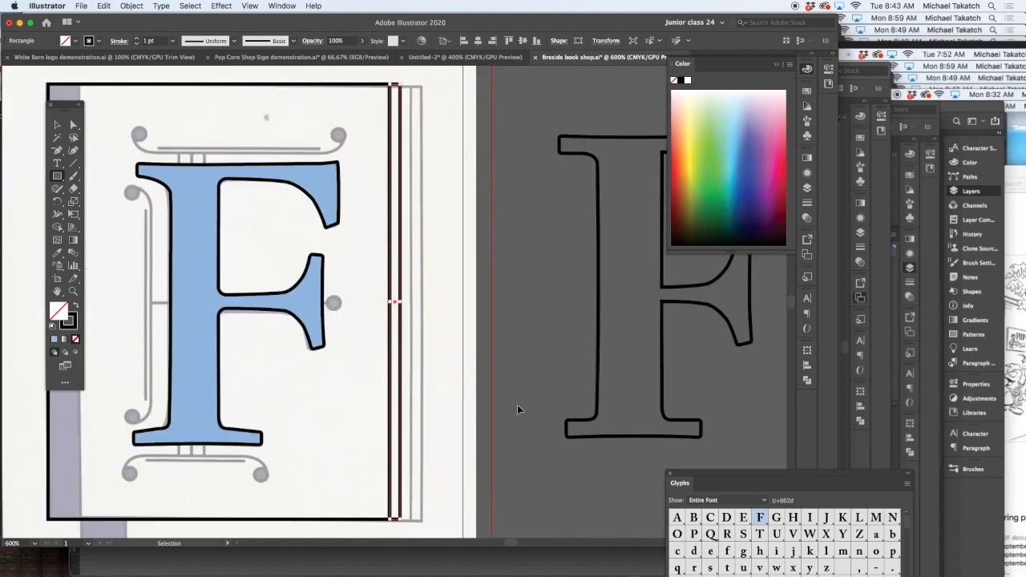
pyautogui.click(56, 126)
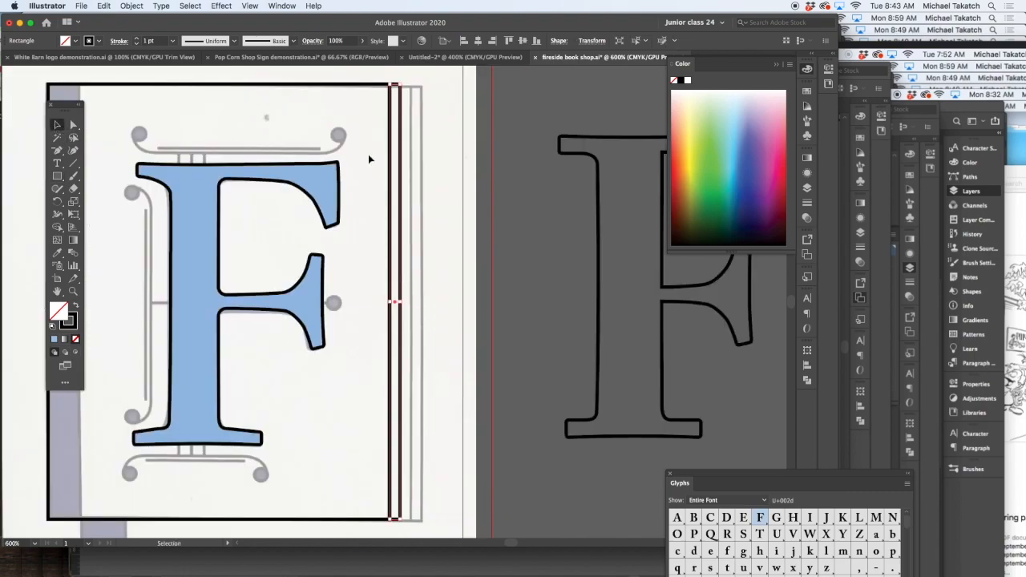
pyautogui.moveTo(400, 157); pyautogui.dragTo(412, 158)
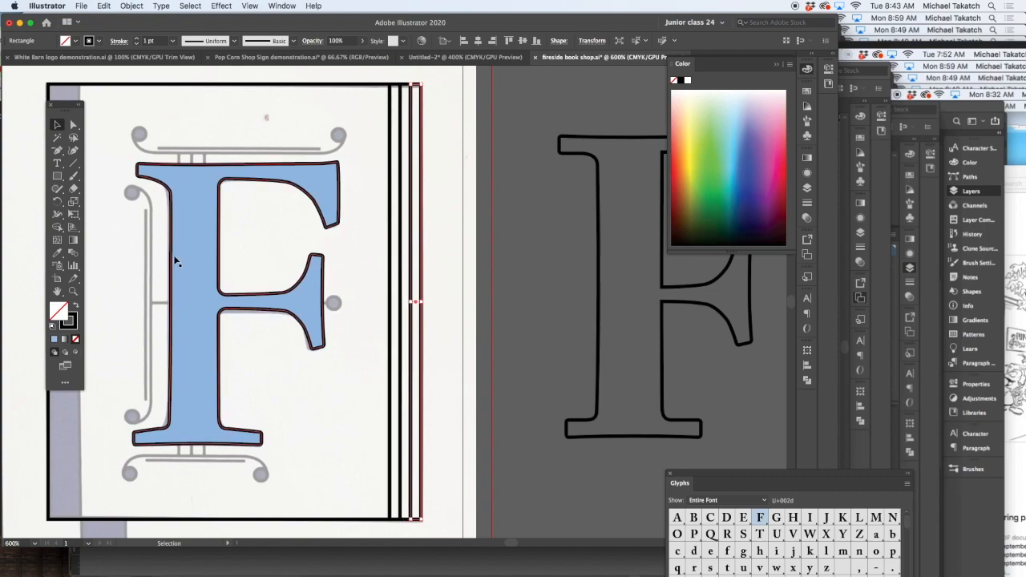
# Step: Draw a rectangle over the reference book's spine and give it the F's light blue fill with the Eyedropper
pyautogui.hscroll(-5, 175, 255)
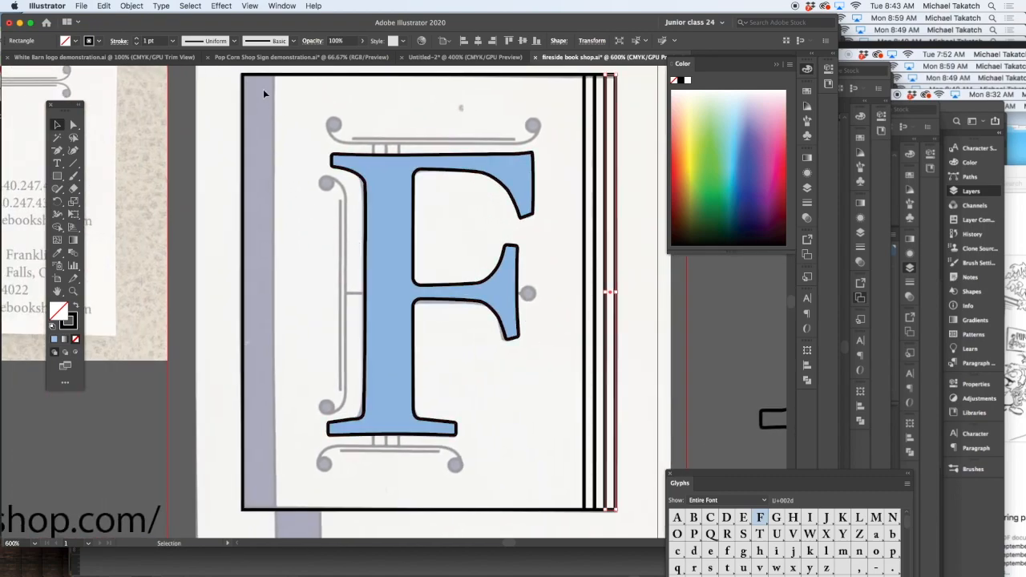
pyautogui.click(57, 175)
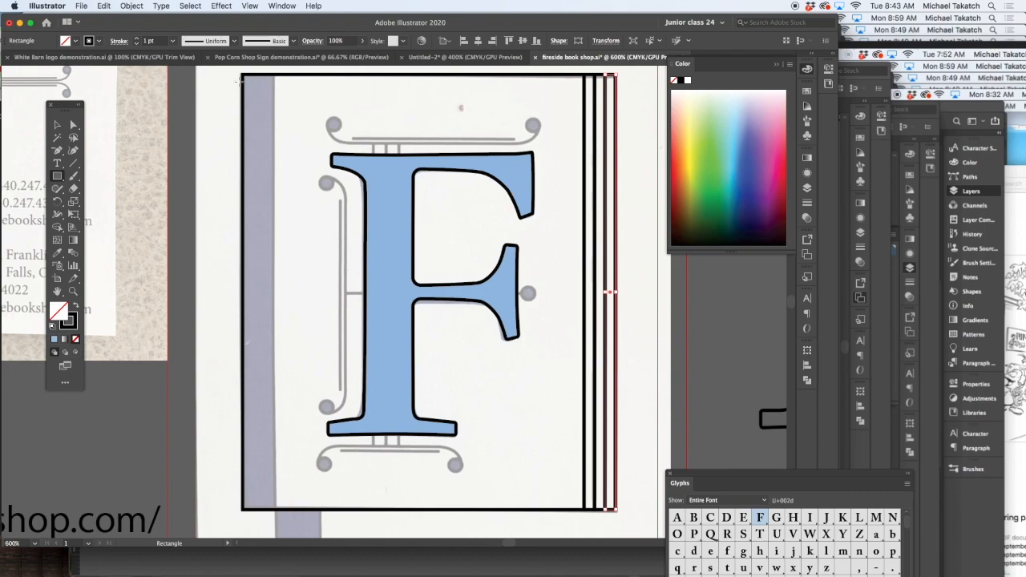
pyautogui.moveTo(242, 75)
pyautogui.mouseDown()
pyautogui.moveTo(269, 525)
pyautogui.moveTo(276, 509)
pyautogui.mouseUp()
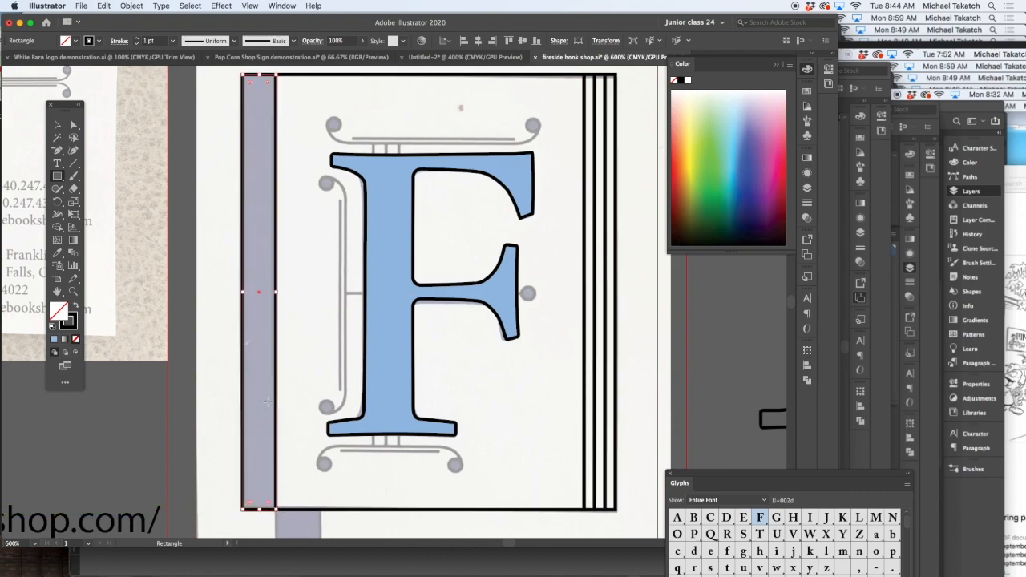
pyautogui.press('i')
pyautogui.click(381, 295)
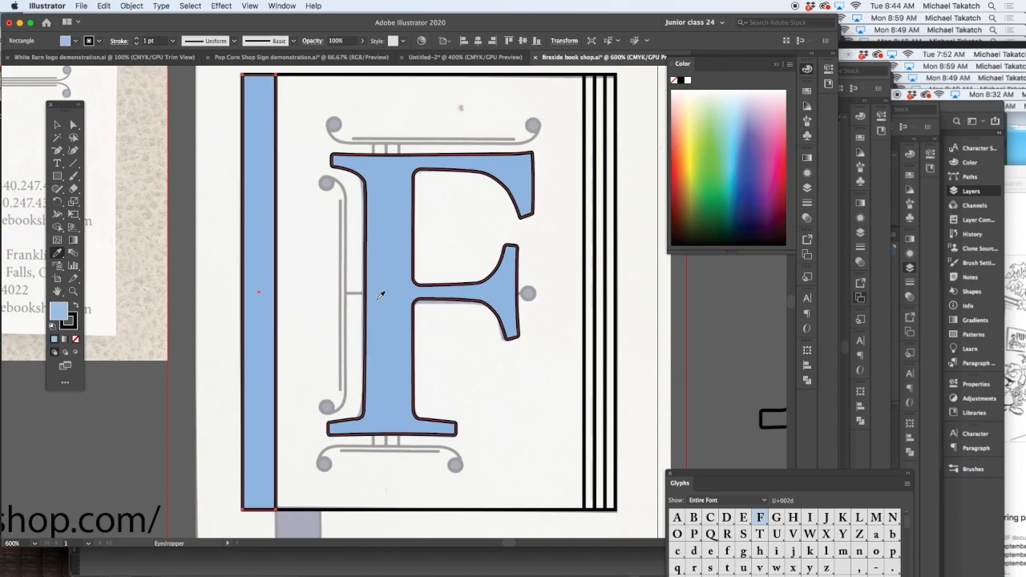
# Step: Draw a light blue rectangle over the reference bookmark ribbon below the cover, starting at the spine's inner lower corner
pyautogui.scroll(-4, 359, 340)
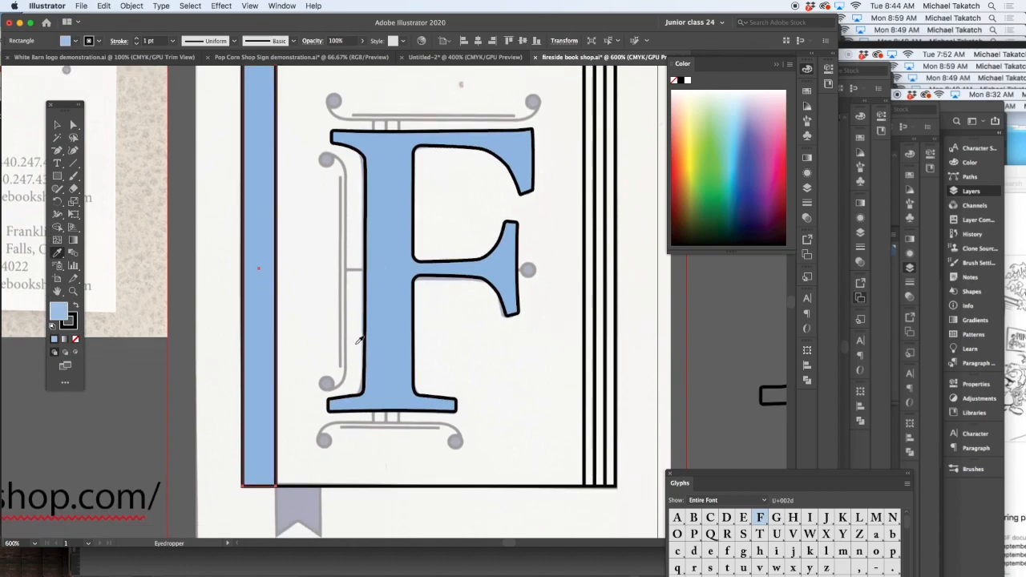
pyautogui.scroll(-8, 359, 340)
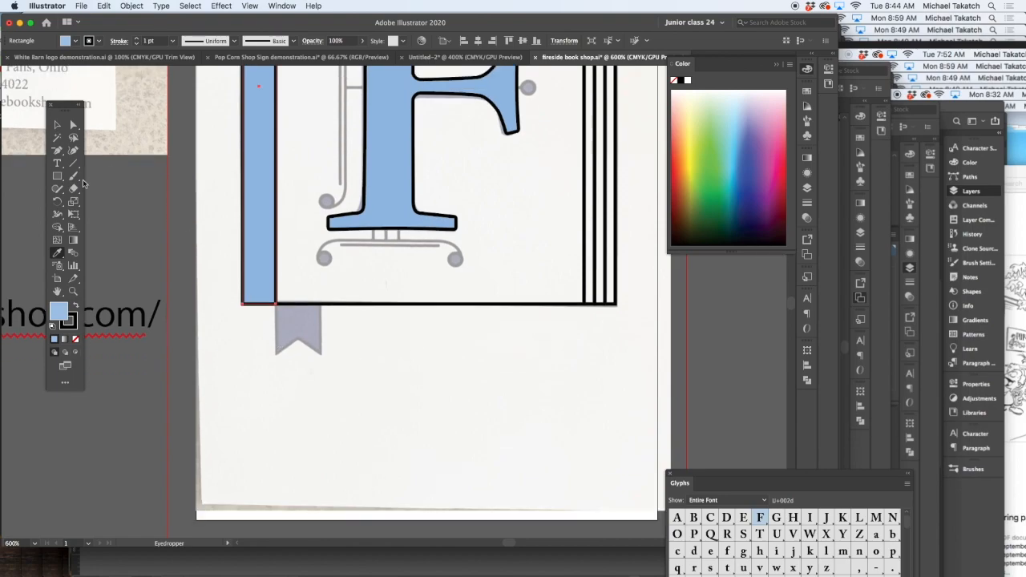
pyautogui.click(56, 175)
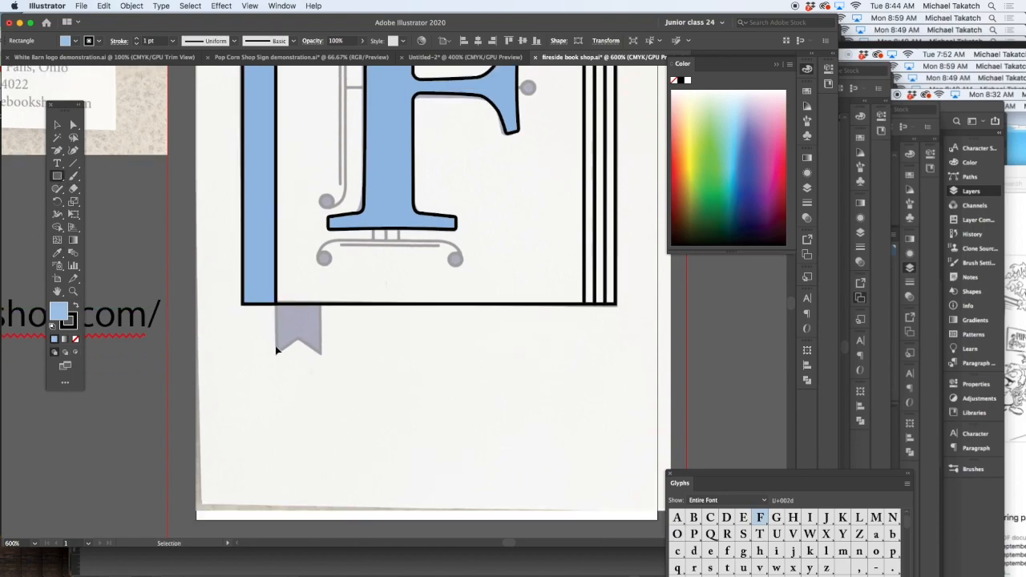
pyautogui.press('super+shift+a')
pyautogui.moveTo(277, 304); pyautogui.dragTo(322, 353)
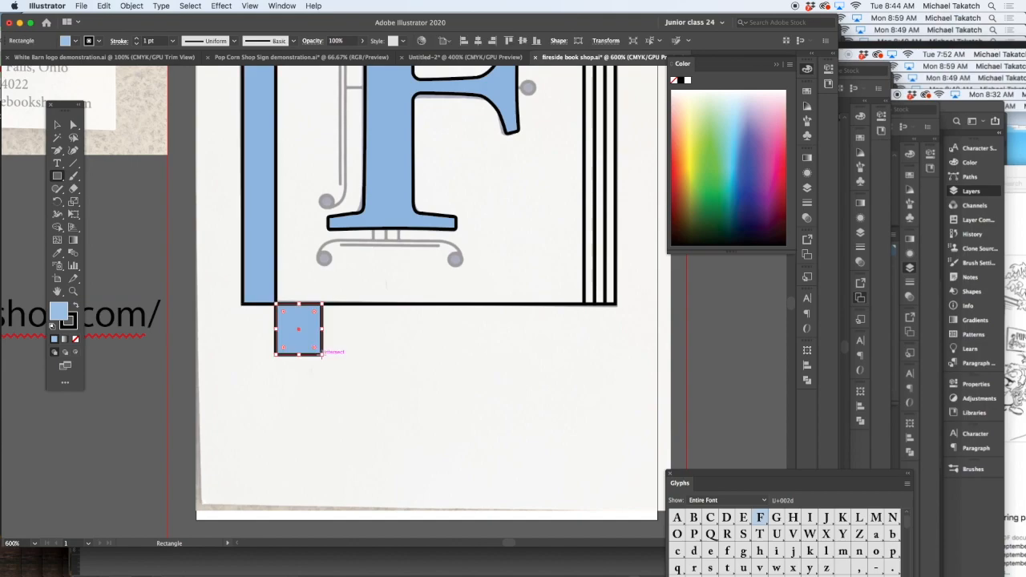
# Step: Add an anchor point at the middle of the ribbon's lower edge, raise it to about Y 2.7 in to form the V notch, and deselect
pyautogui.press('super+equal')
pyautogui.press('super+equal')
pyautogui.press('super+equal')
pyautogui.press('super+equal')
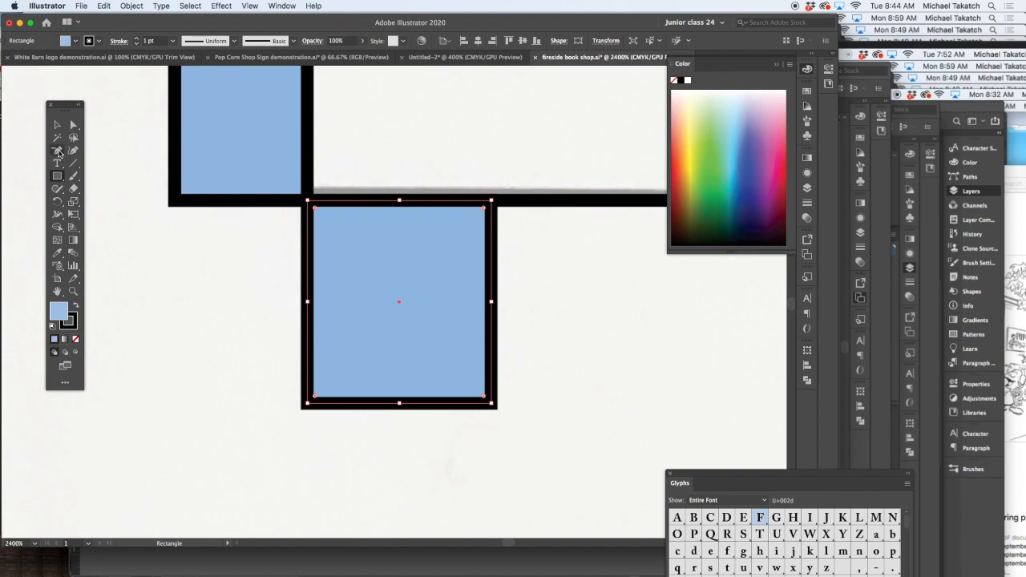
pyautogui.click(58, 152)
pyautogui.click(121, 163)
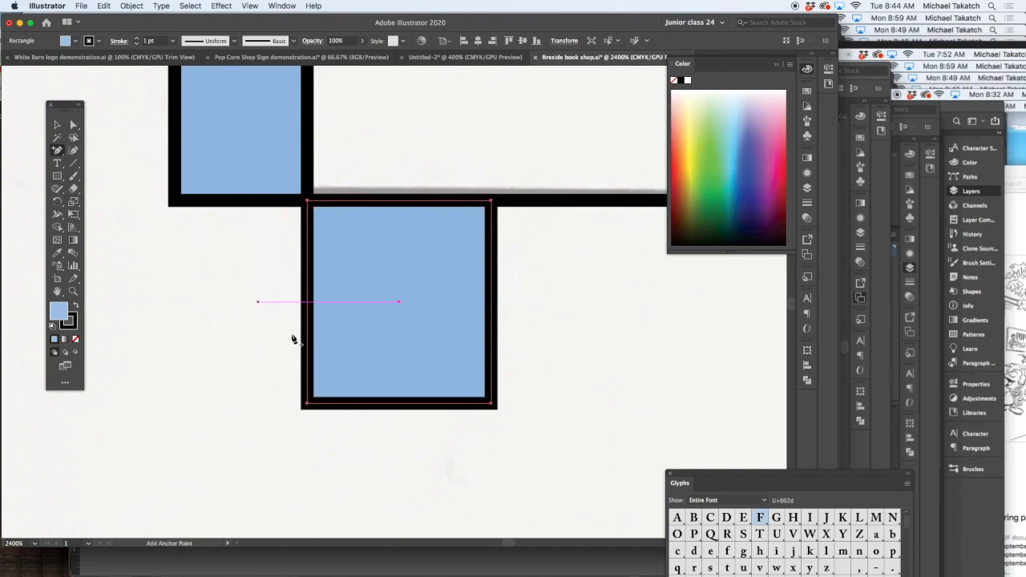
pyautogui.click(398, 404)
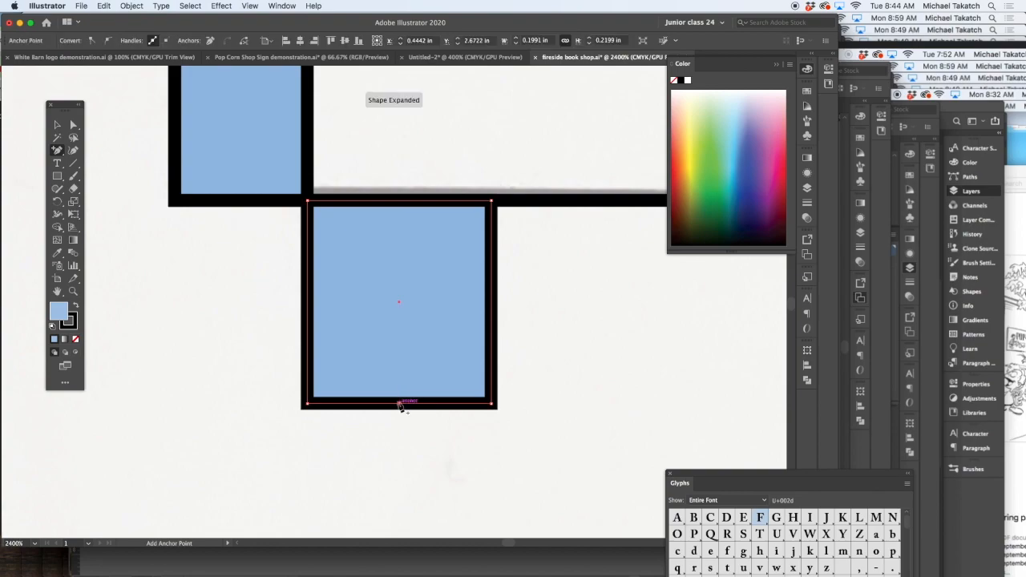
pyautogui.press('Up')
pyautogui.press('Up')
pyautogui.press('Up')
pyautogui.press('Up')
pyautogui.press('Up')
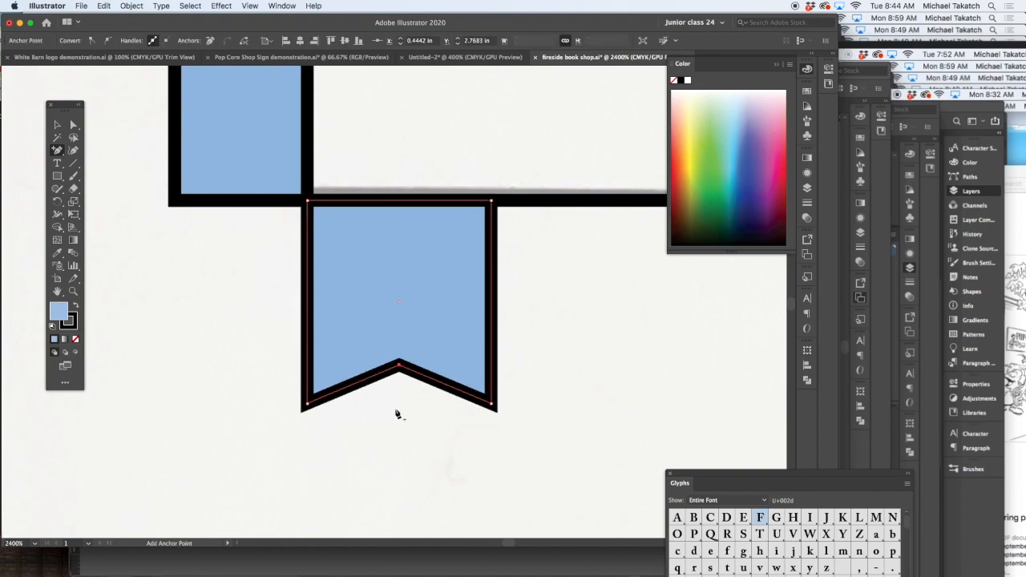
pyautogui.press('Up')
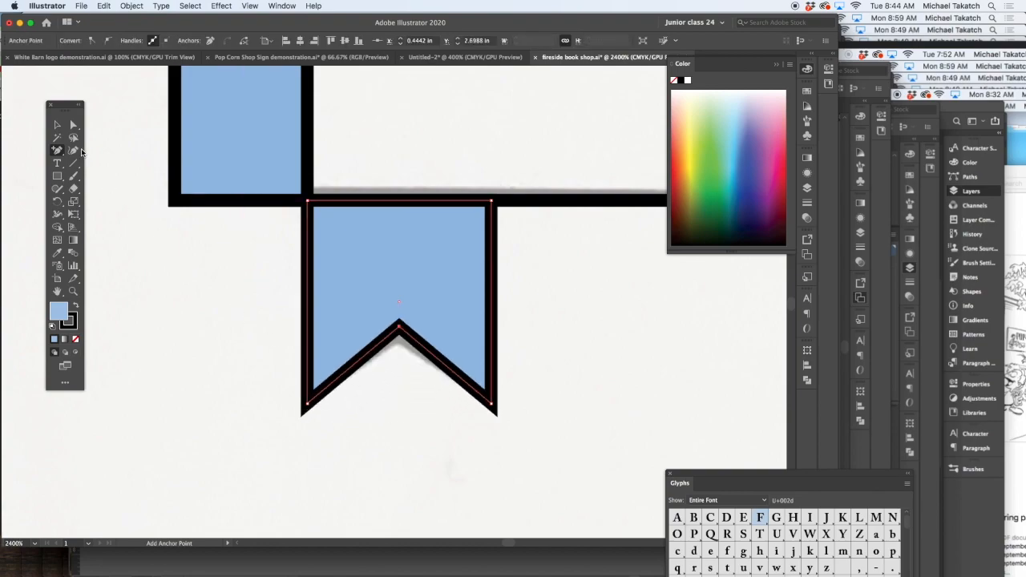
pyautogui.click(58, 126)
pyautogui.click(157, 265)
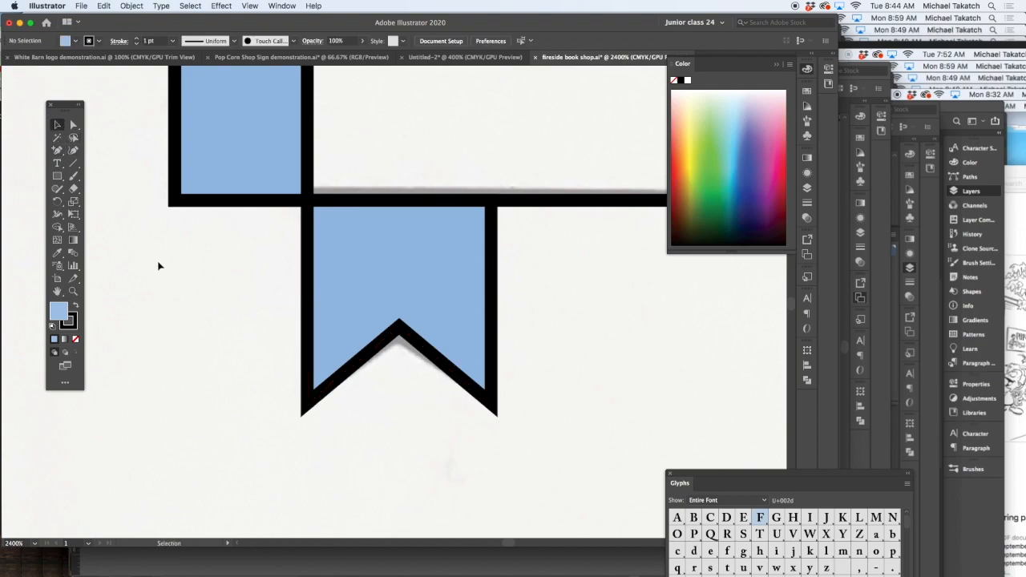
# Step: Hide the blue F group so the reference letter and its ornaments can be traced
pyautogui.press('super+minus')
pyautogui.press('super+minus')
pyautogui.press('super+minus')
pyautogui.press('super+minus')
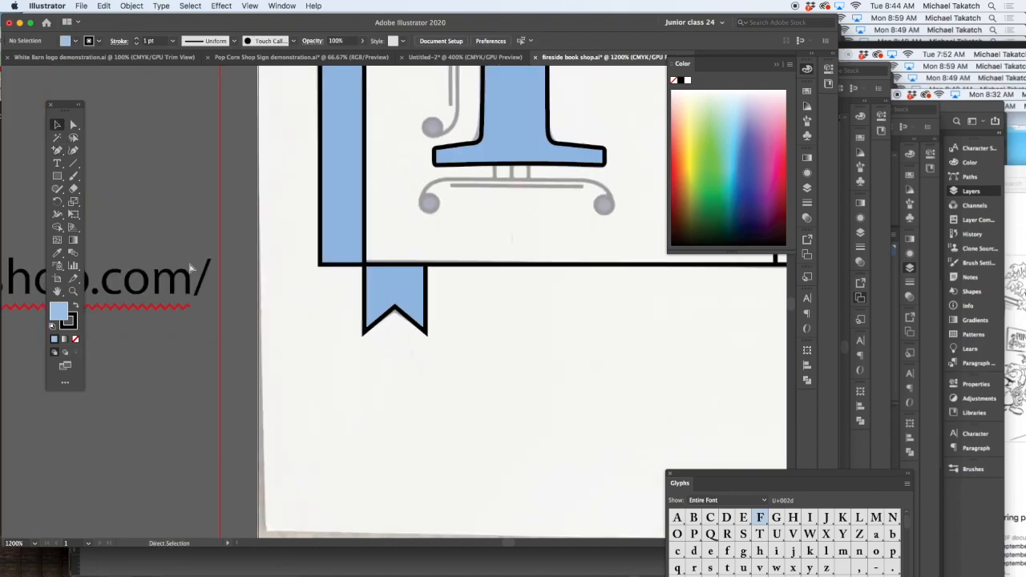
pyautogui.press('super+minus')
pyautogui.moveTo(342, 140); pyautogui.dragTo(406, 240)
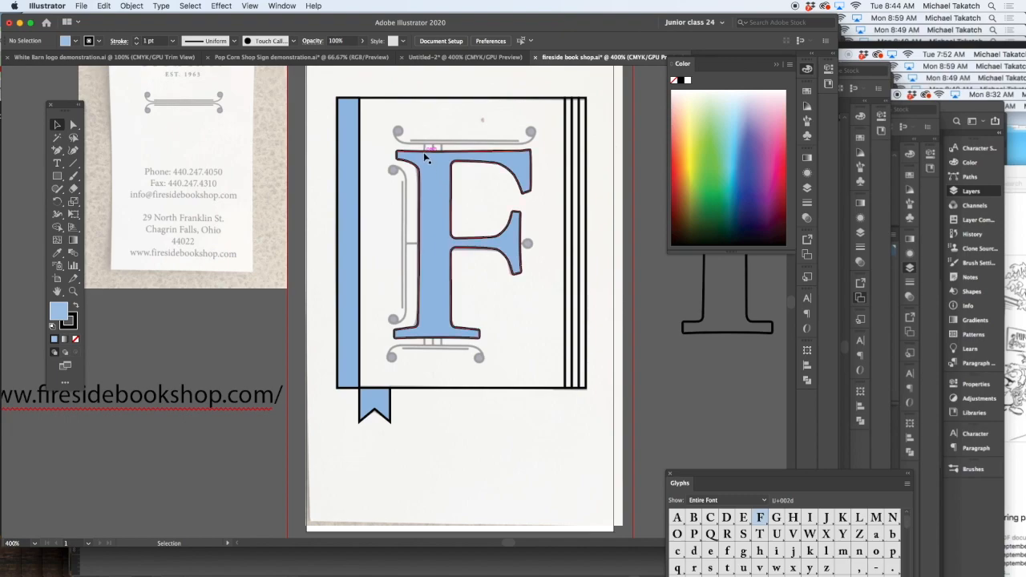
pyautogui.click(436, 179)
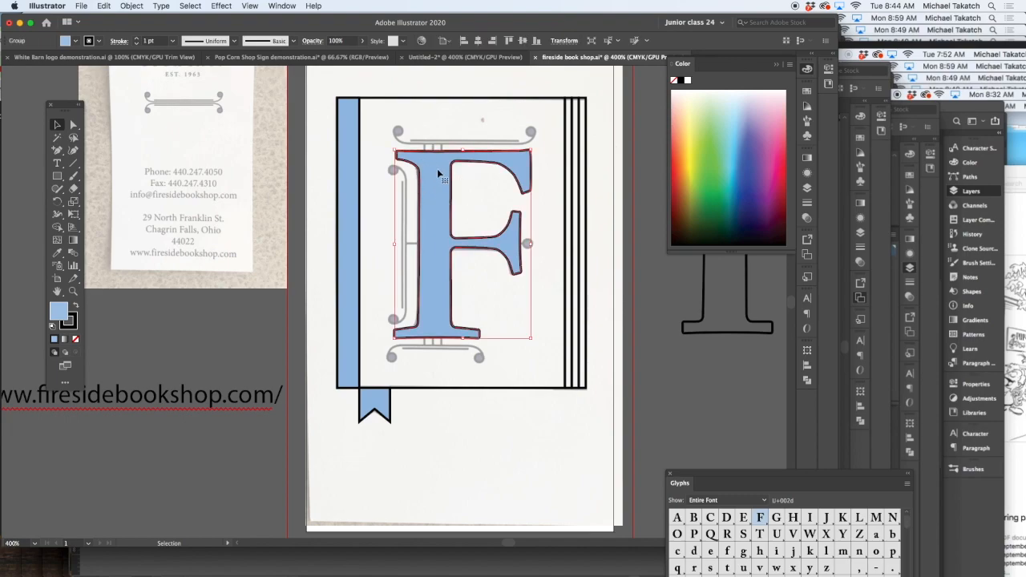
pyautogui.click(132, 6)
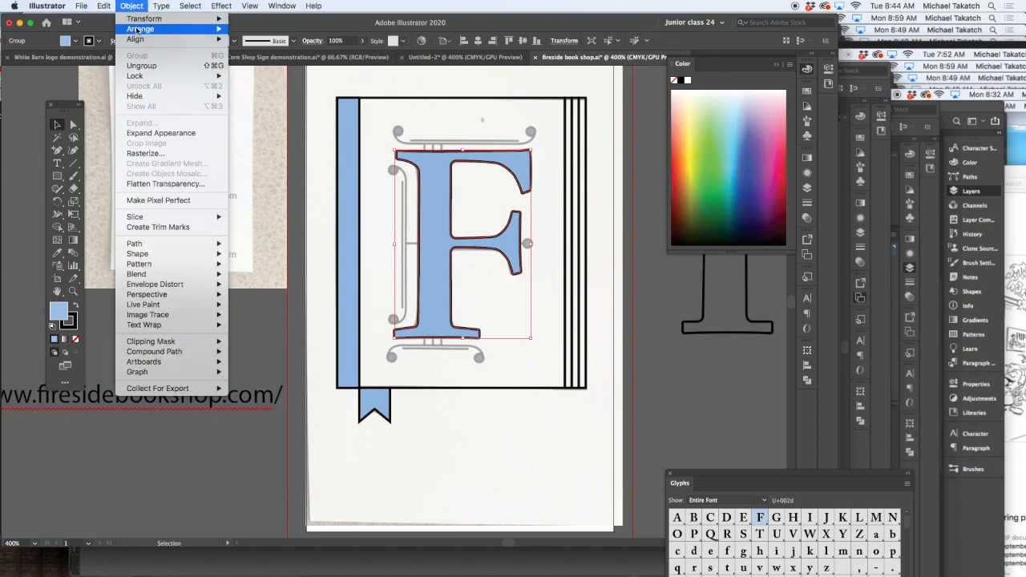
pyautogui.moveTo(151, 97)
pyautogui.click(255, 96)
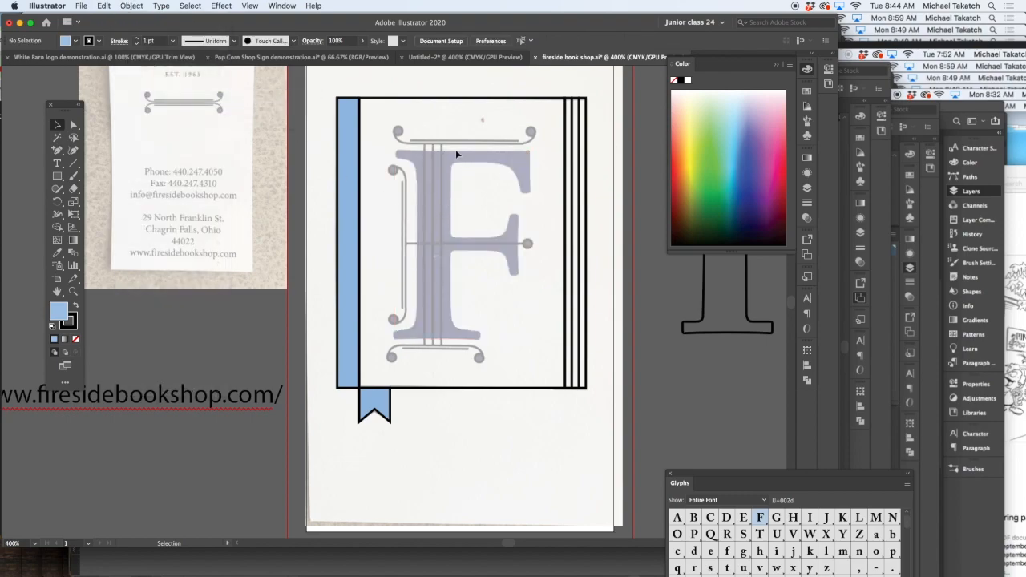
# Step: Draw a rounded rectangle over the reference ornament above the F, with no fill and fully rounded ends
pyautogui.scroll(3, 453, 149)
pyautogui.moveTo(460, 149); pyautogui.dragTo(348, 195)
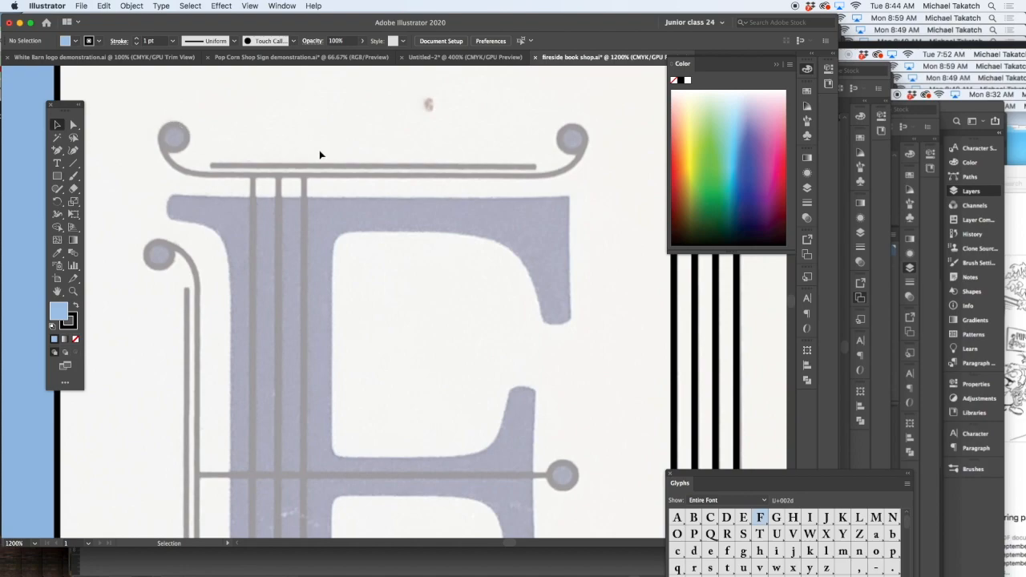
pyautogui.click(60, 176)
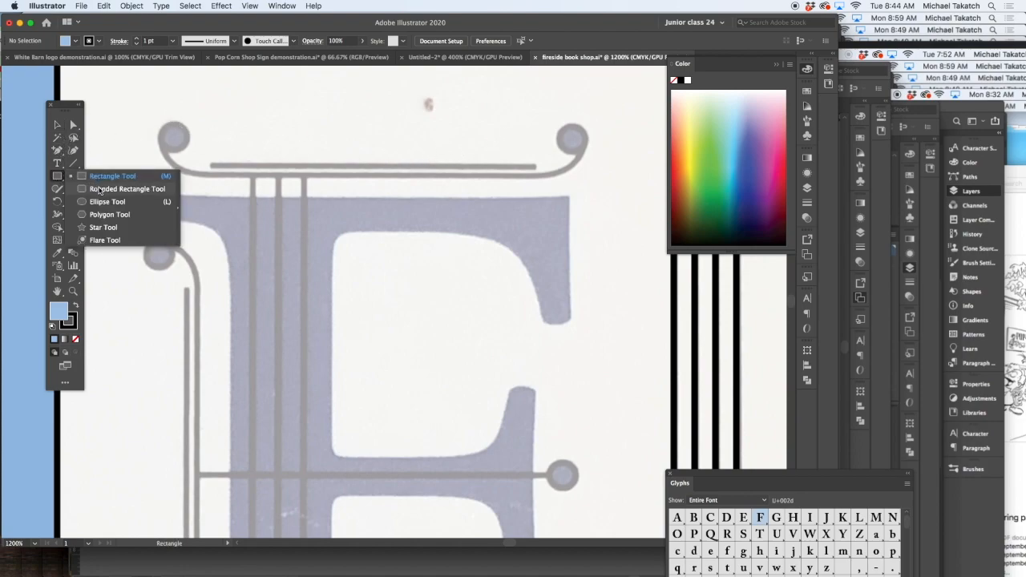
pyautogui.click(112, 190)
pyautogui.moveTo(160, 117); pyautogui.dragTo(584, 175)
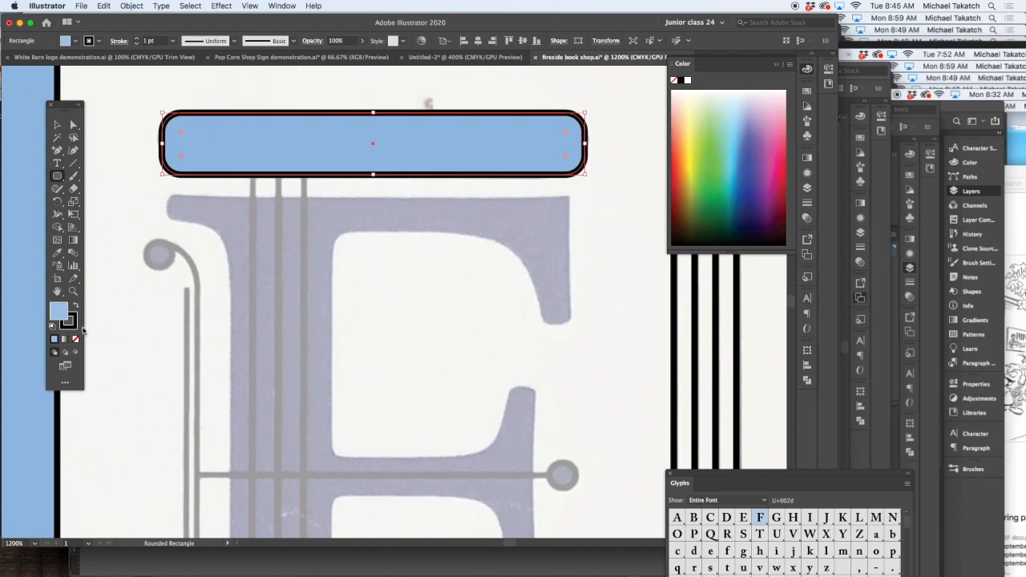
pyautogui.click(78, 338)
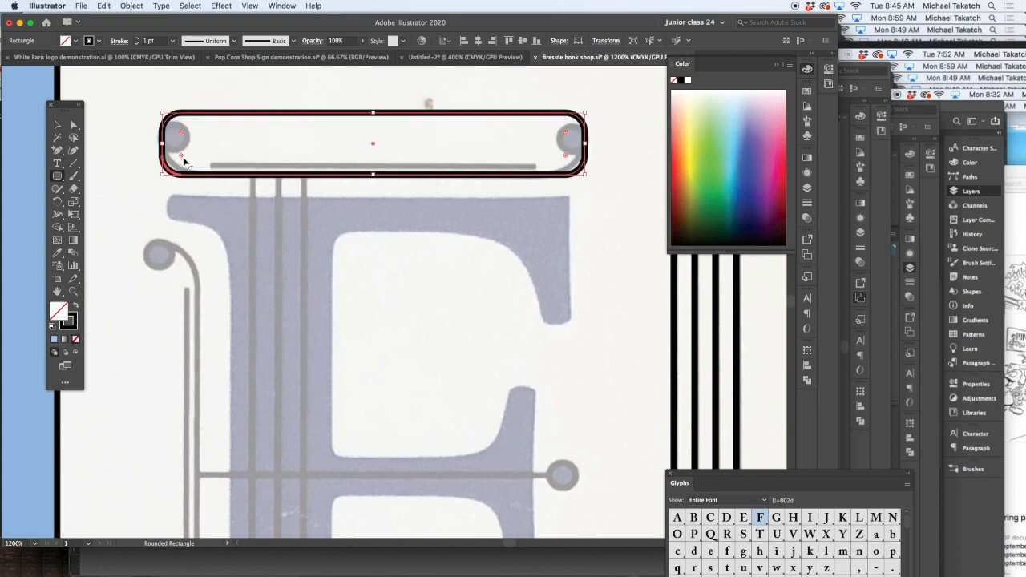
pyautogui.moveTo(183, 160); pyautogui.dragTo(220, 153)
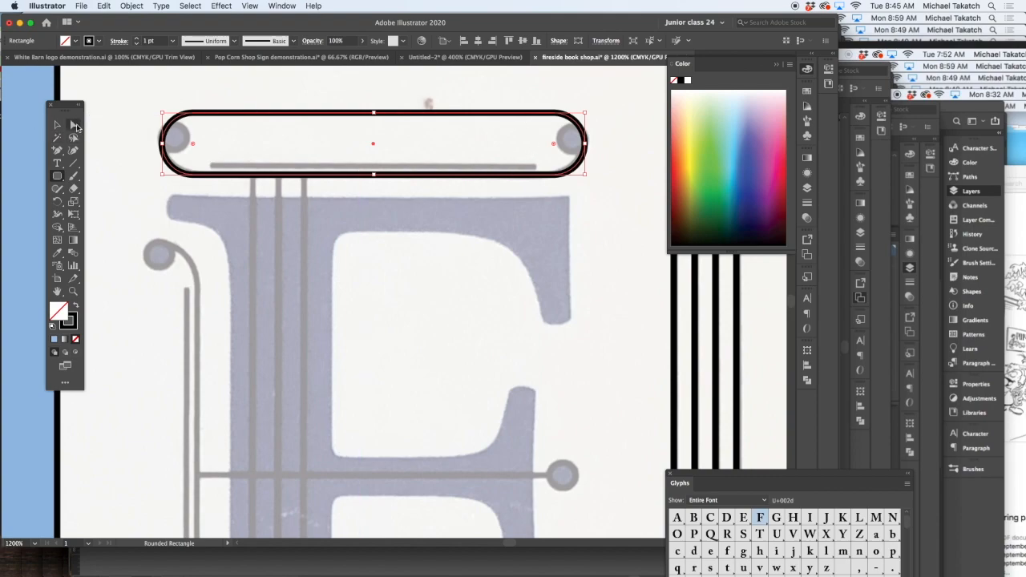
# Step: Delete the rounded rectangle's top segment and both upper corner curves, leaving only the open lower curve
pyautogui.click(73, 126)
pyautogui.click(253, 113)
pyautogui.press('Delete')
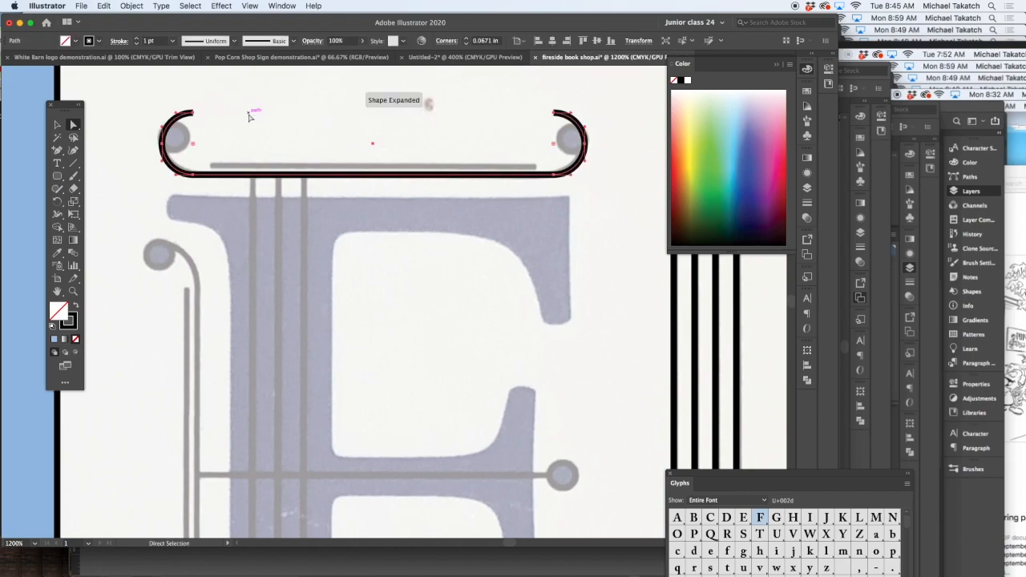
pyautogui.click(182, 114)
pyautogui.press('Delete')
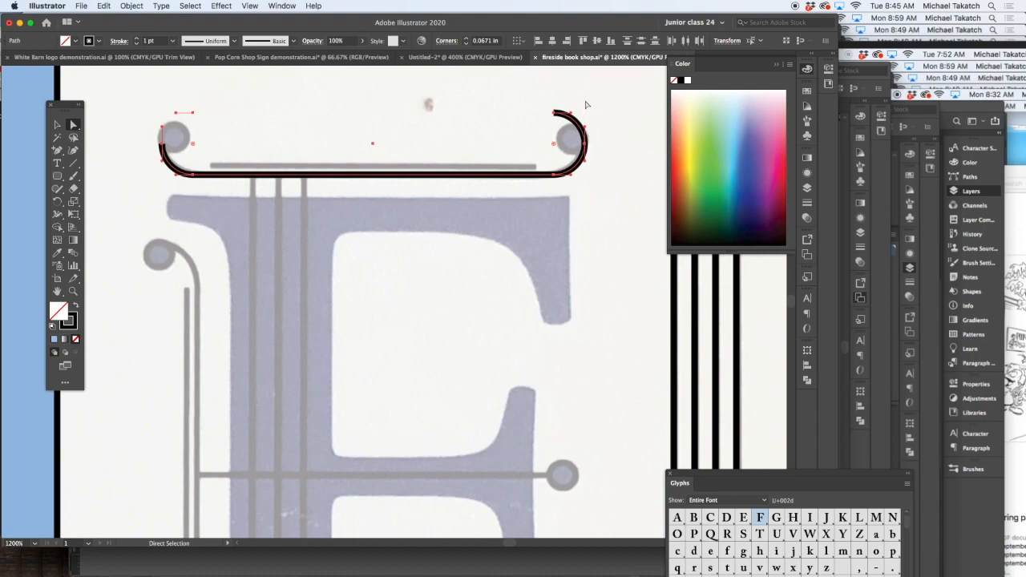
pyautogui.click(583, 106)
pyautogui.click(569, 115)
pyautogui.click(566, 122)
pyautogui.click(235, 96)
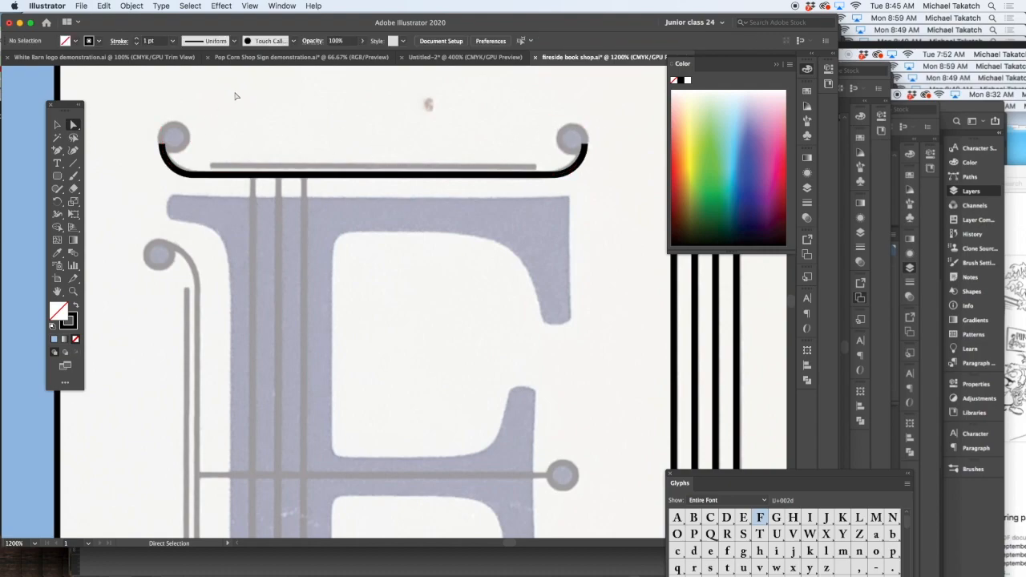
# Step: Draw an unfilled circle over the ornament's left scroll end and place a copy over its right scroll end
pyautogui.moveTo(57, 175); pyautogui.dragTo(94, 202)
pyautogui.moveTo(165, 134); pyautogui.dragTo(188, 154)
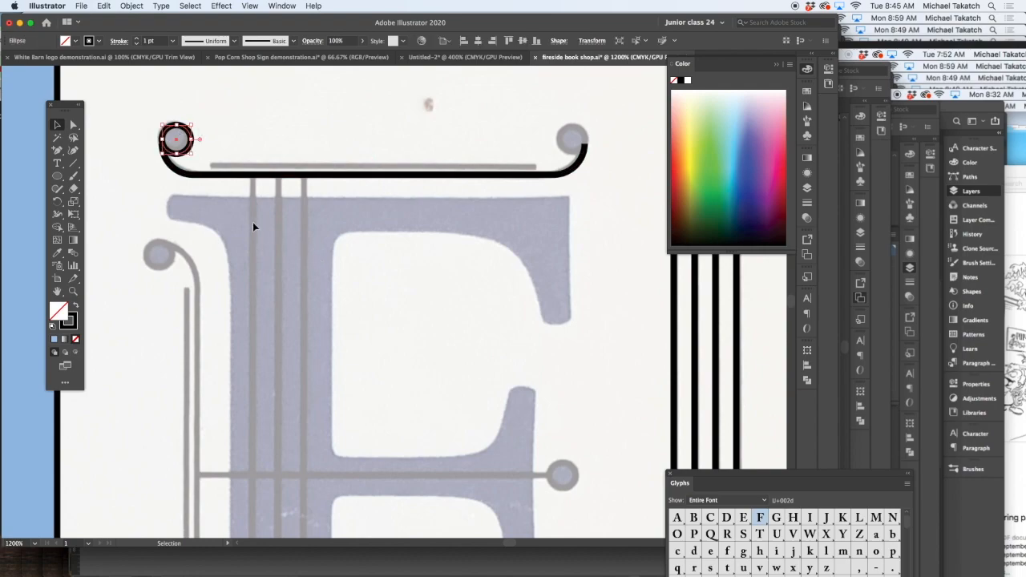
pyautogui.moveTo(193, 151); pyautogui.dragTo(584, 146)
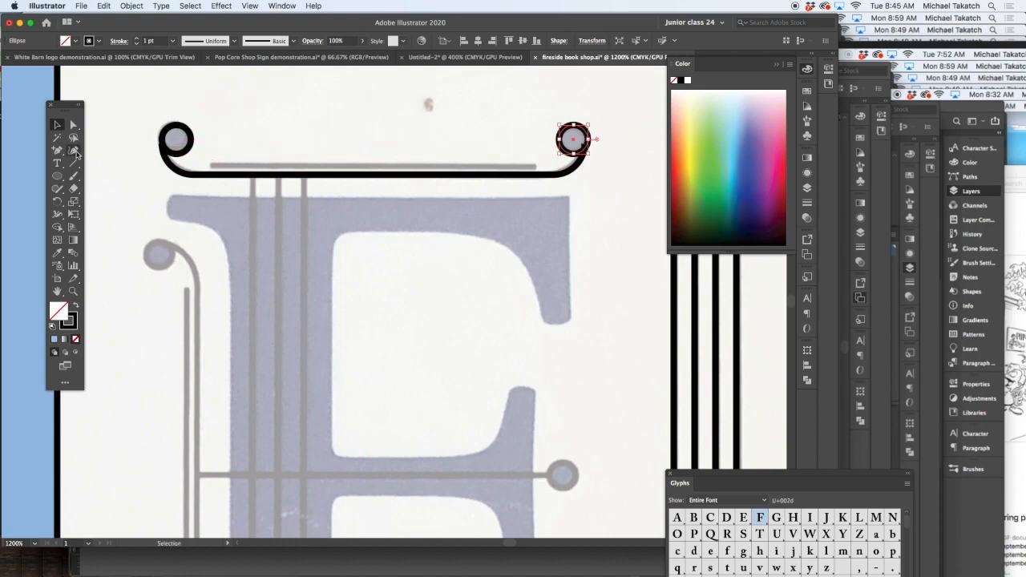
# Step: Draw a straight line over the reference ornament's inner line above the F and give it round caps
pyautogui.click(74, 162)
pyautogui.moveTo(211, 166); pyautogui.dragTo(537, 168)
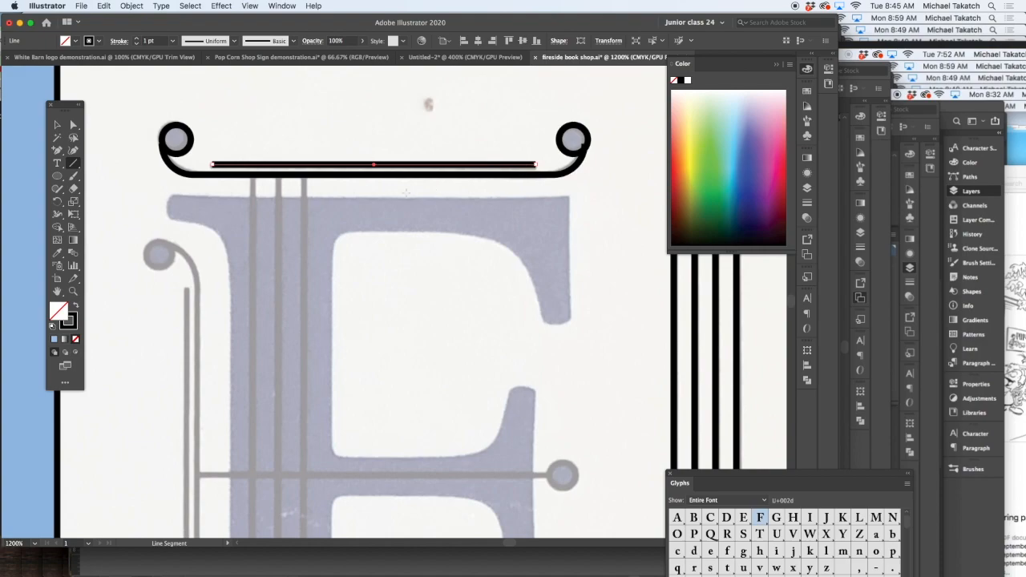
pyautogui.click(119, 41)
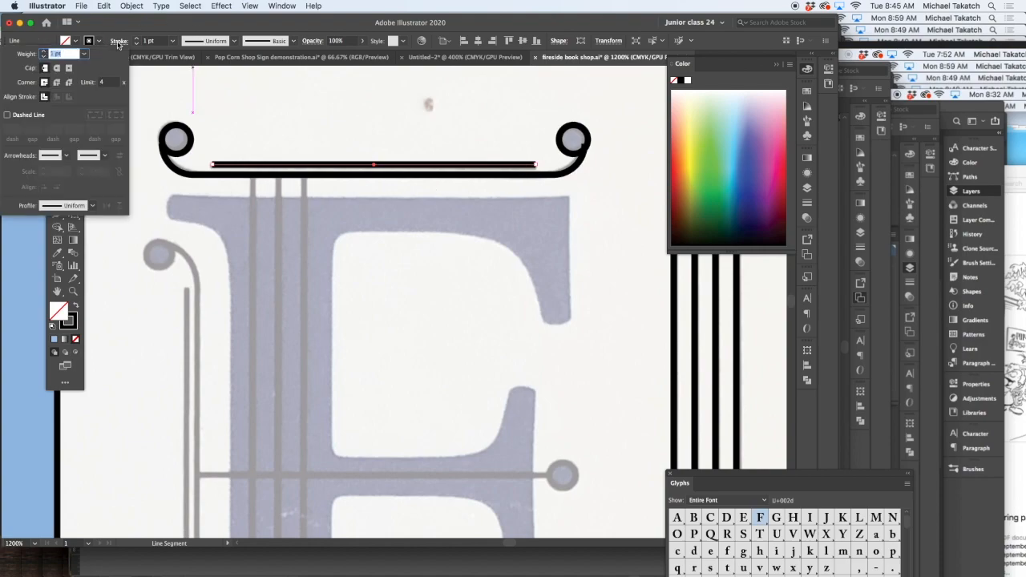
pyautogui.click(56, 67)
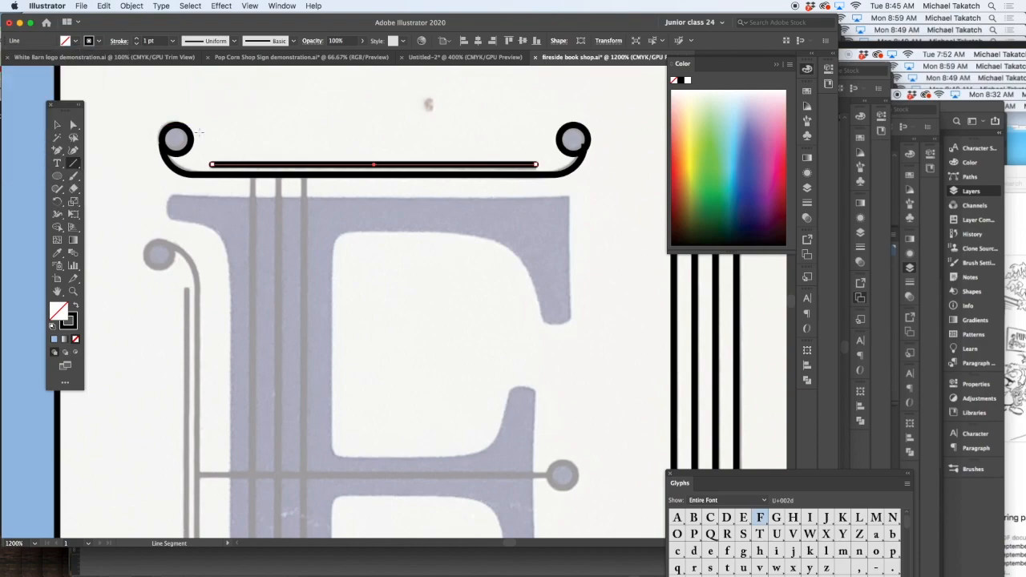
# Step: Fill both scroll-end circles of the ornament above the F with the blue sampled from the book's spine
pyautogui.click(57, 124)
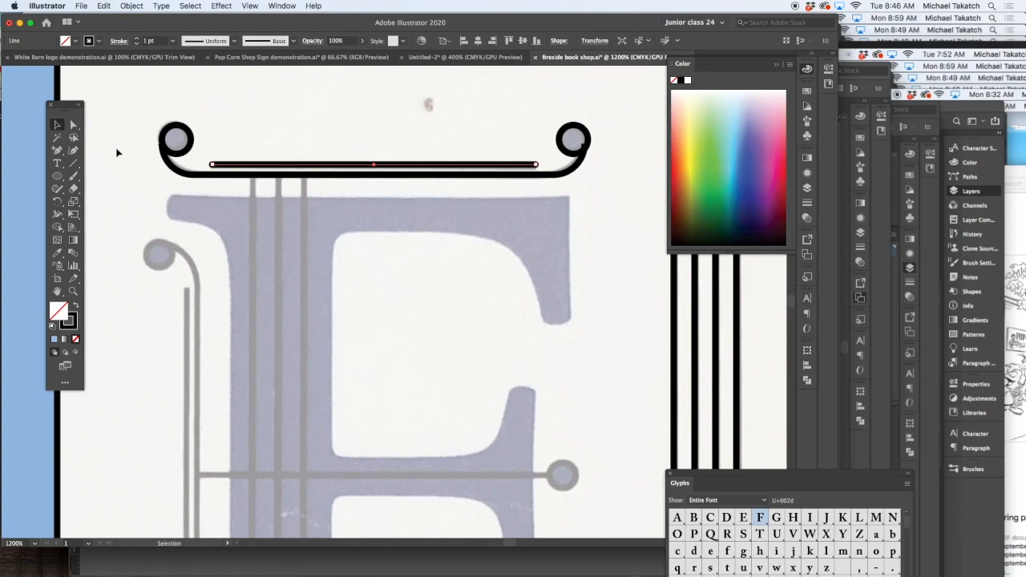
pyautogui.press('super+minus')
pyautogui.press('super+minus')
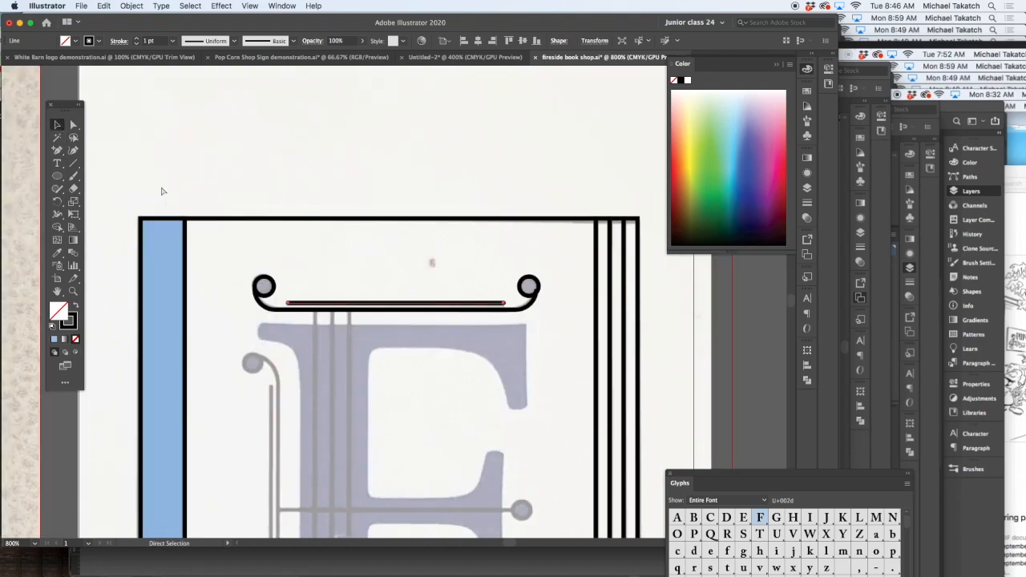
pyautogui.click(294, 290)
pyautogui.press('i')
pyautogui.click(218, 260)
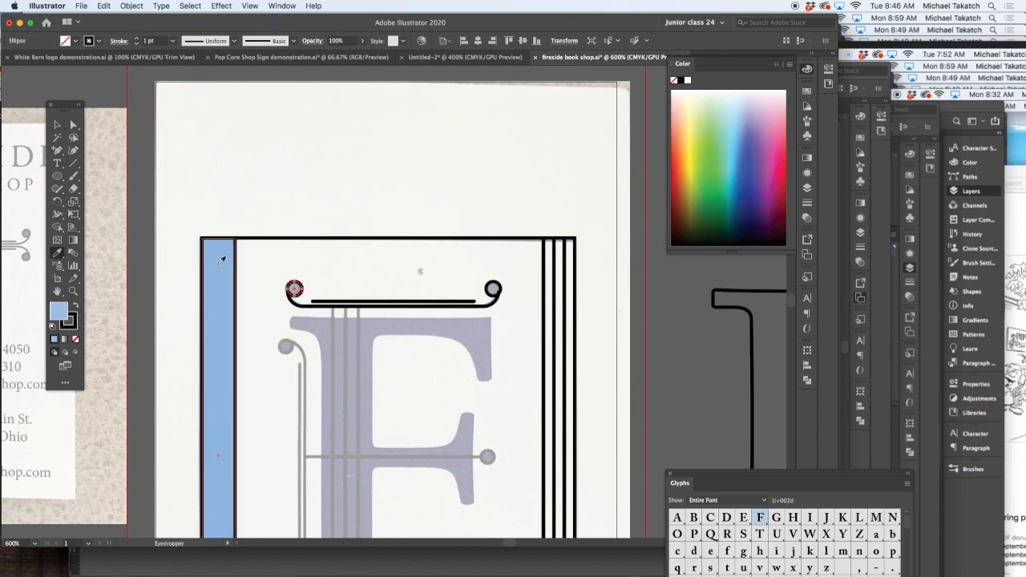
pyautogui.keyDown('super'); pyautogui.click(493, 289); pyautogui.keyUp('super')
pyautogui.click(224, 266)
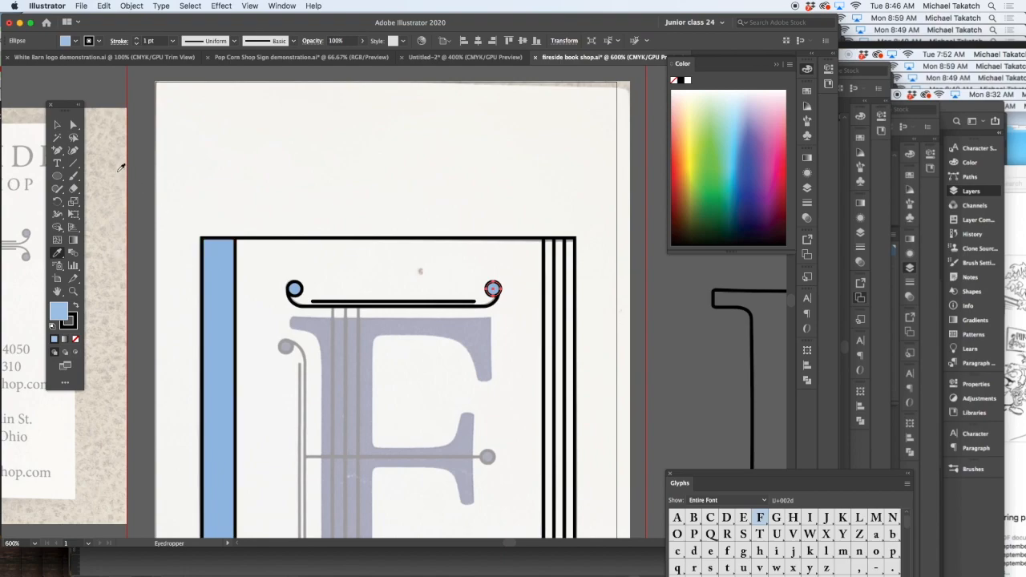
# Step: Group the two circles, the curved line and the inner line of the ornament above the F
pyautogui.click(58, 126)
pyautogui.click(282, 267)
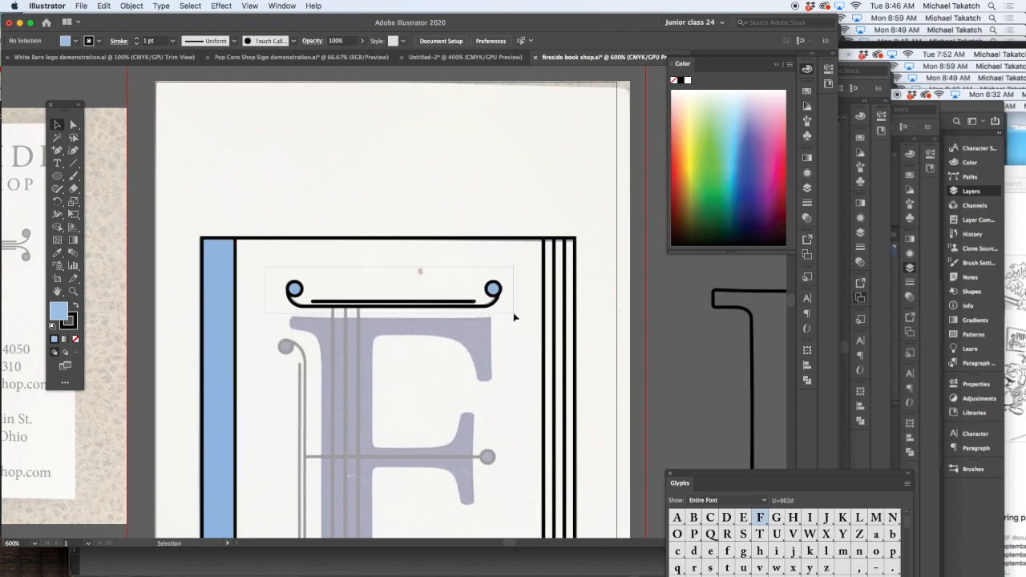
pyautogui.click(492, 299)
pyautogui.rightClick(494, 303)
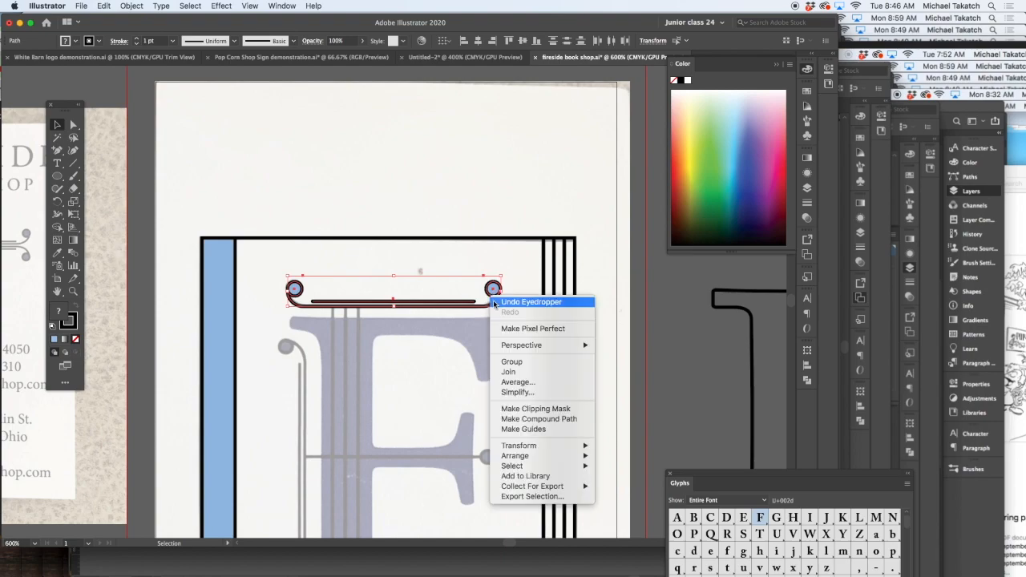
pyautogui.click(512, 361)
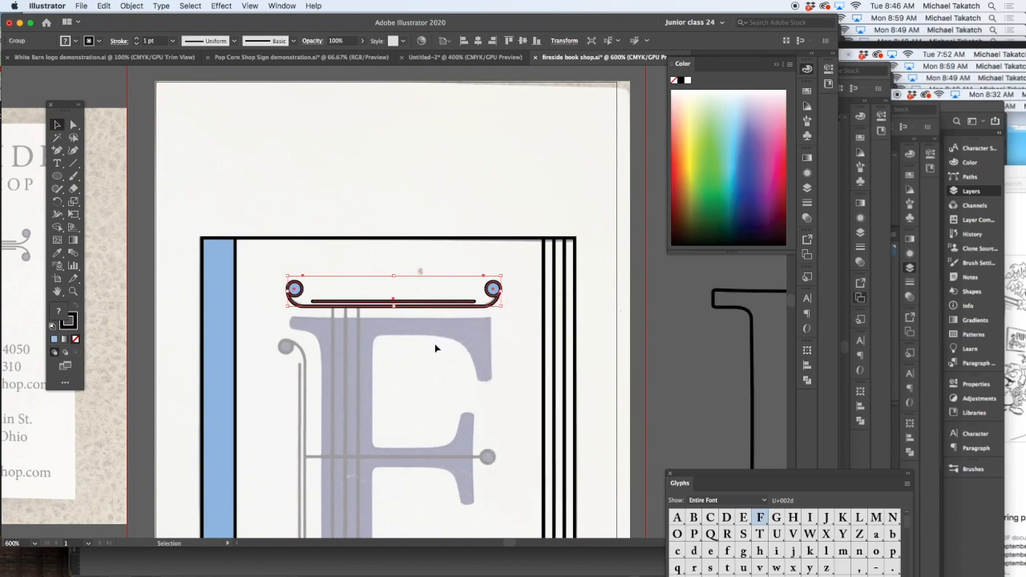
# Step: Copy the ornament group to the foot of the F and place another copy, rotated vertical, over the reference ornament beside the stem
pyautogui.scroll(-5, 435, 348)
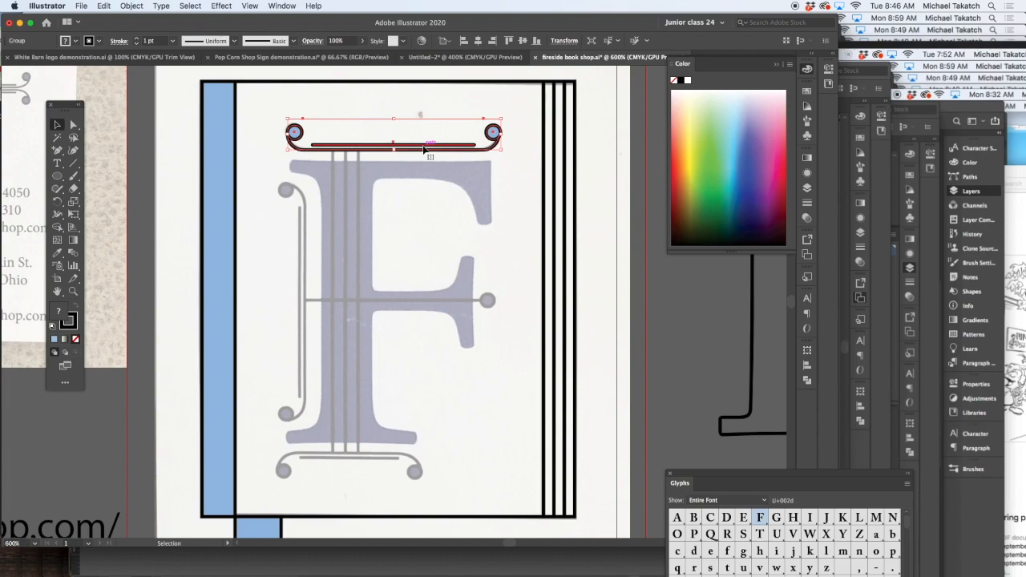
pyautogui.moveTo(424, 147); pyautogui.dragTo(357, 328)
pyautogui.moveTo(448, 296); pyautogui.dragTo(326, 204)
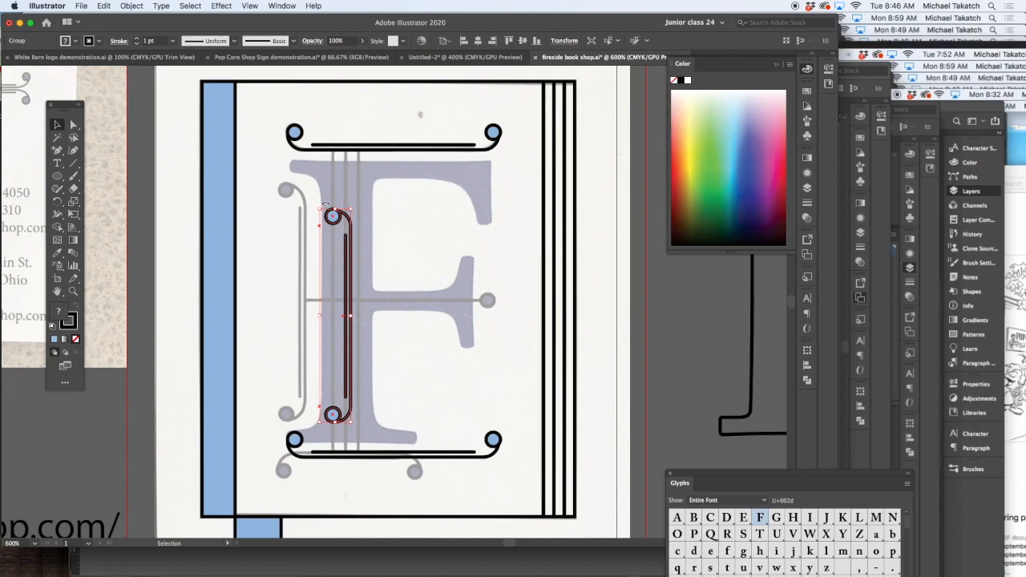
pyautogui.moveTo(348, 266); pyautogui.dragTo(301, 241)
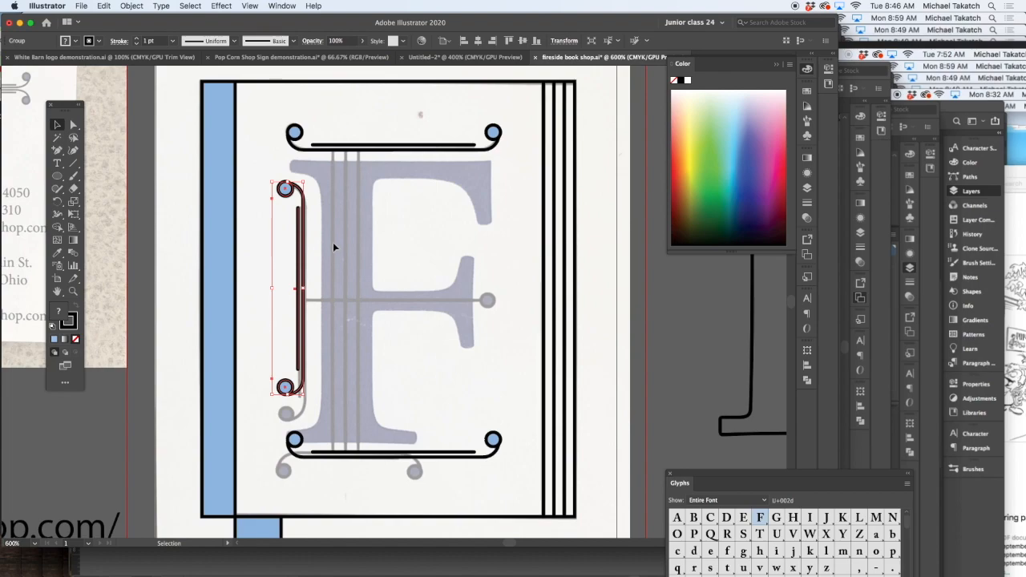
# Step: Inside the vertical ornament's group, move the lower circle and curve end down onto the reference scroll end
pyautogui.press('a')
pyautogui.press('super+equal')
pyautogui.press('super+equal')
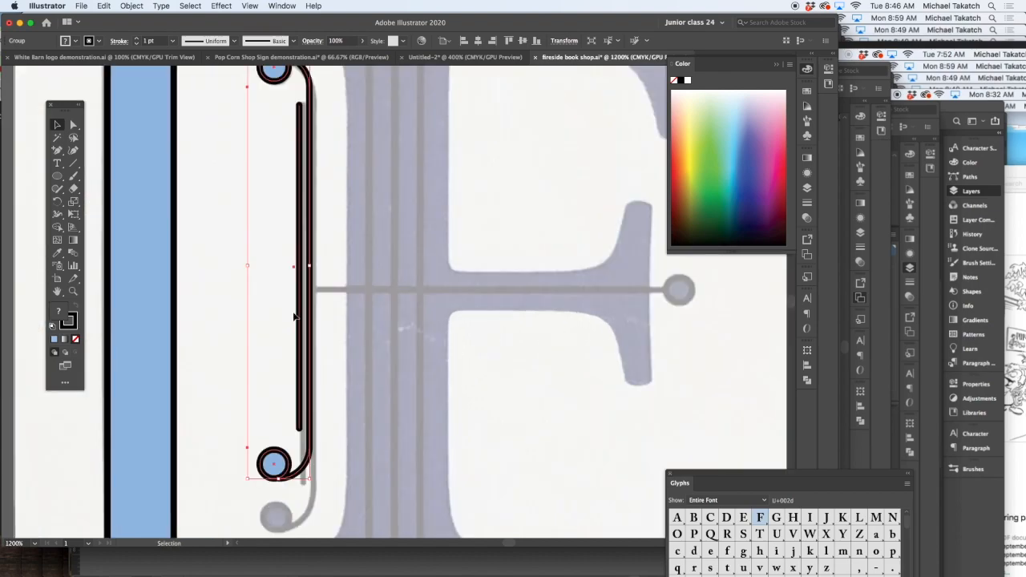
pyautogui.press('super+minus')
pyautogui.press('super+equal')
pyautogui.doubleClick(304, 318)
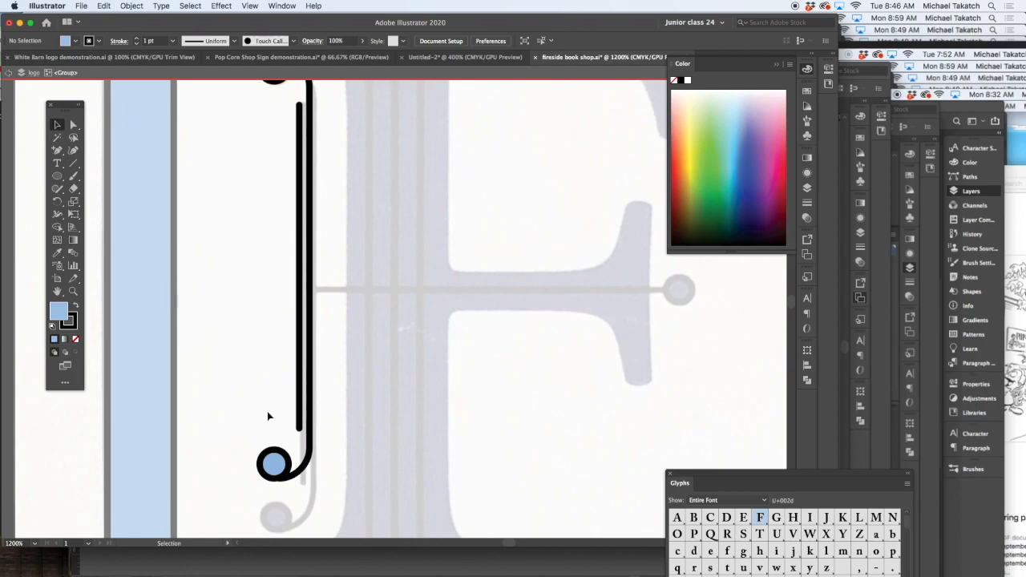
pyautogui.click(282, 453)
pyautogui.click(307, 444)
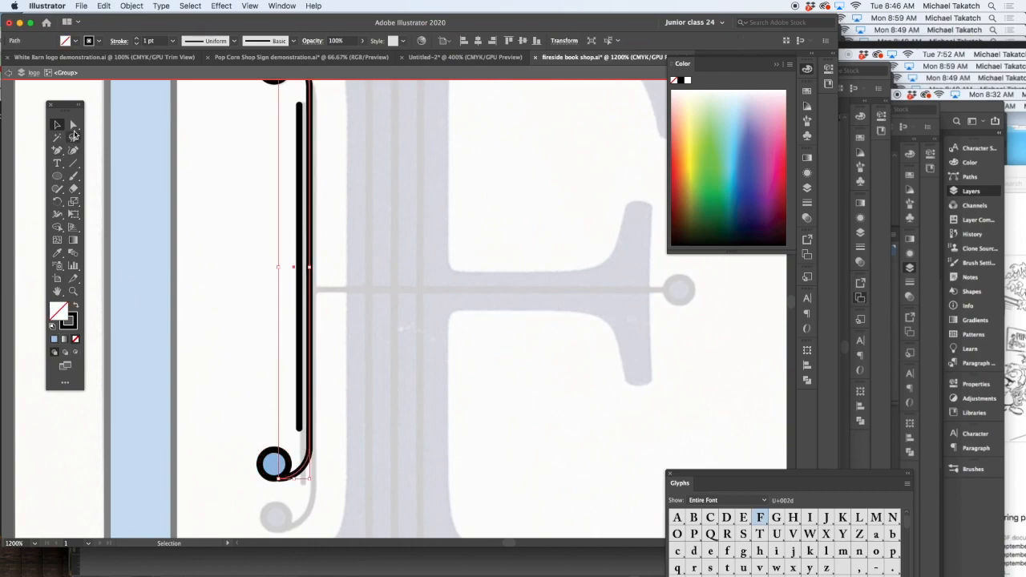
pyautogui.click(73, 126)
pyautogui.click(252, 465)
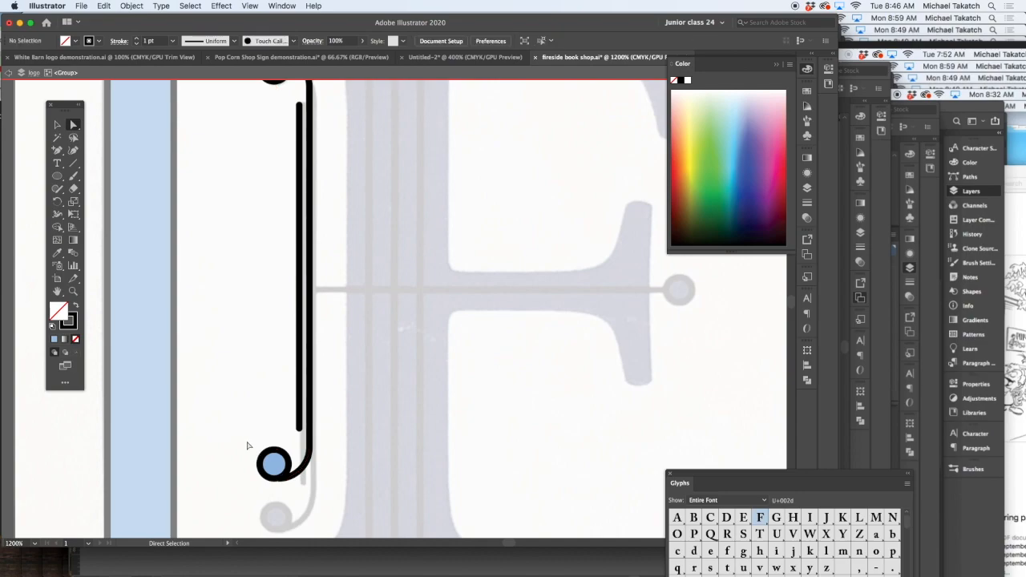
pyautogui.moveTo(248, 446); pyautogui.dragTo(346, 499)
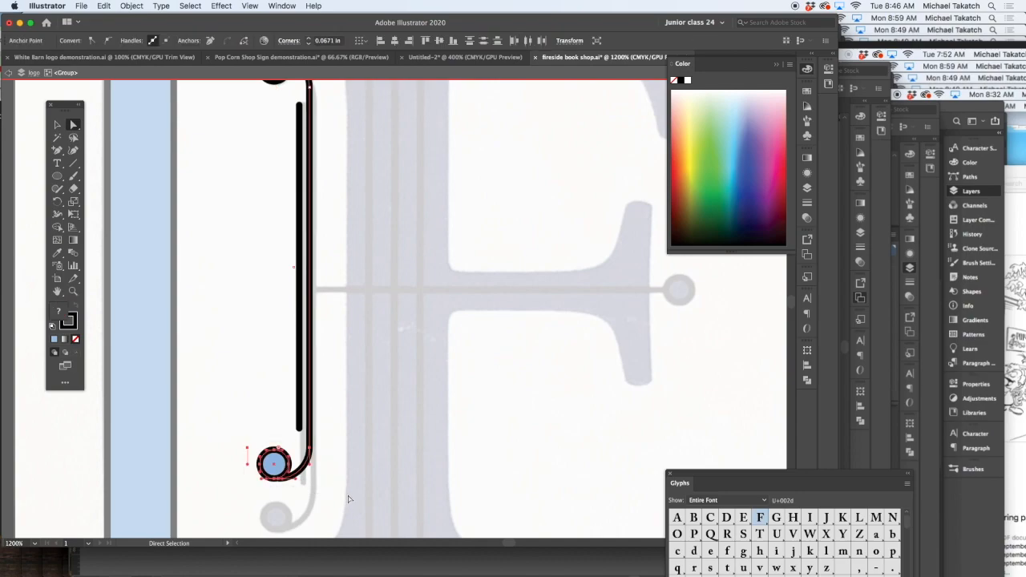
pyautogui.press('Down')
pyautogui.press('Down')
pyautogui.press('Down')
pyautogui.press('Down')
pyautogui.press('Down')
pyautogui.press('Down')
pyautogui.press('Down')
pyautogui.press('Down')
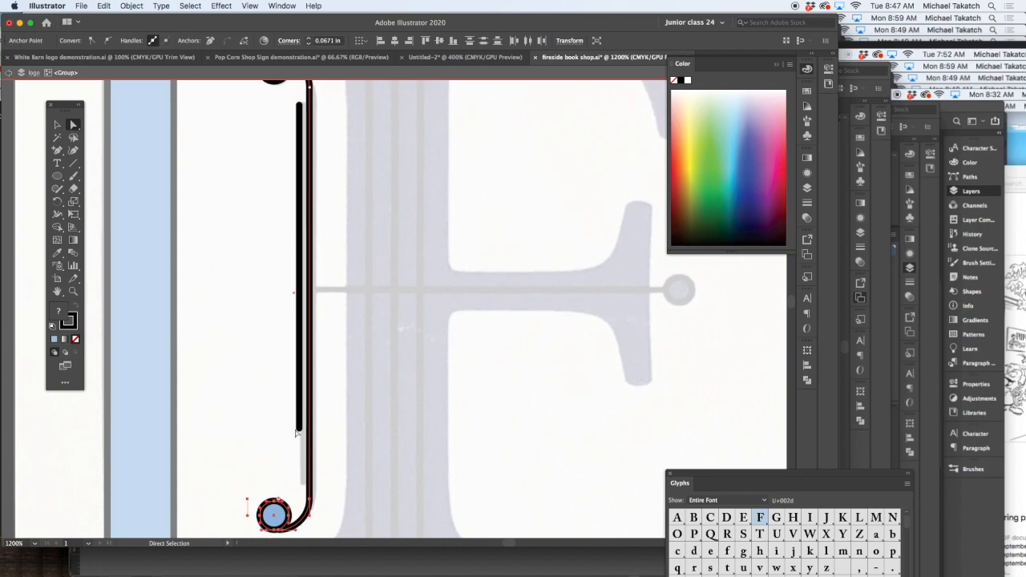
# Step: Extend the vertical ornament's inner line down to the lower end of the reference line and leave the group
pyautogui.moveTo(297, 432); pyautogui.dragTo(298, 485)
pyautogui.click(268, 375)
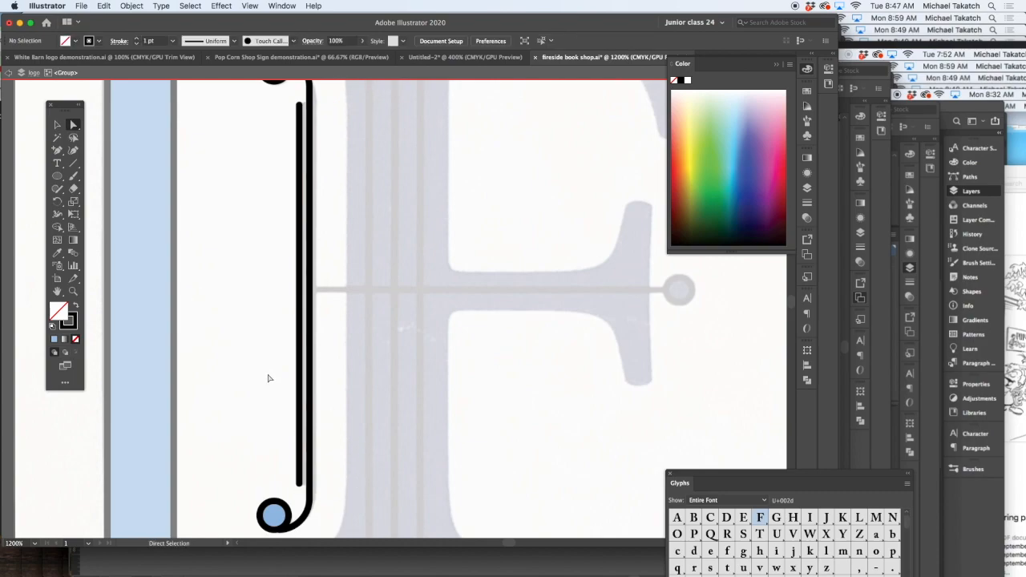
pyautogui.press('super+minus')
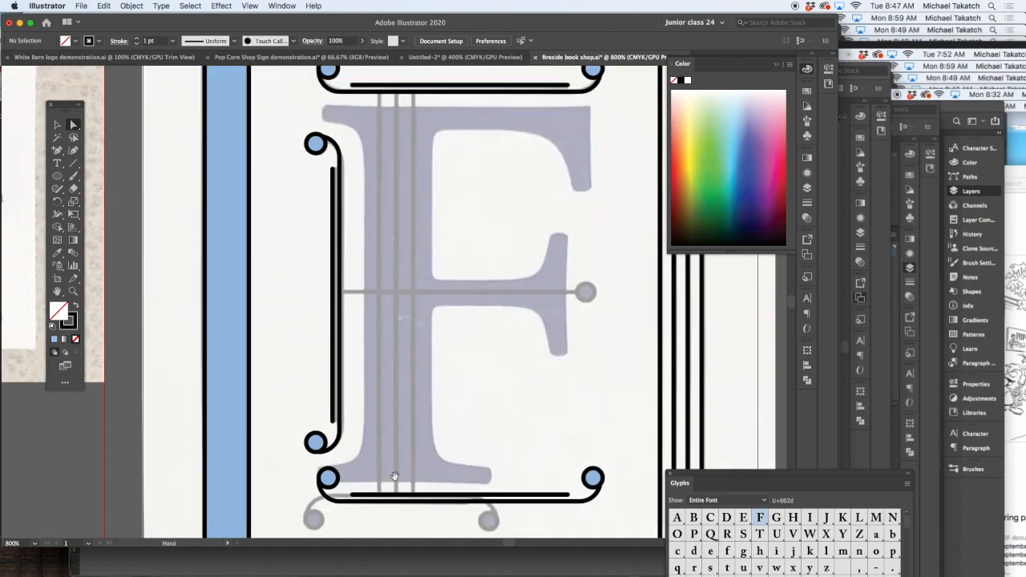
# Step: Rotate the ornament at the foot of the F by 180° and align its left scroll with the reference
pyautogui.scroll(-5, 393, 477)
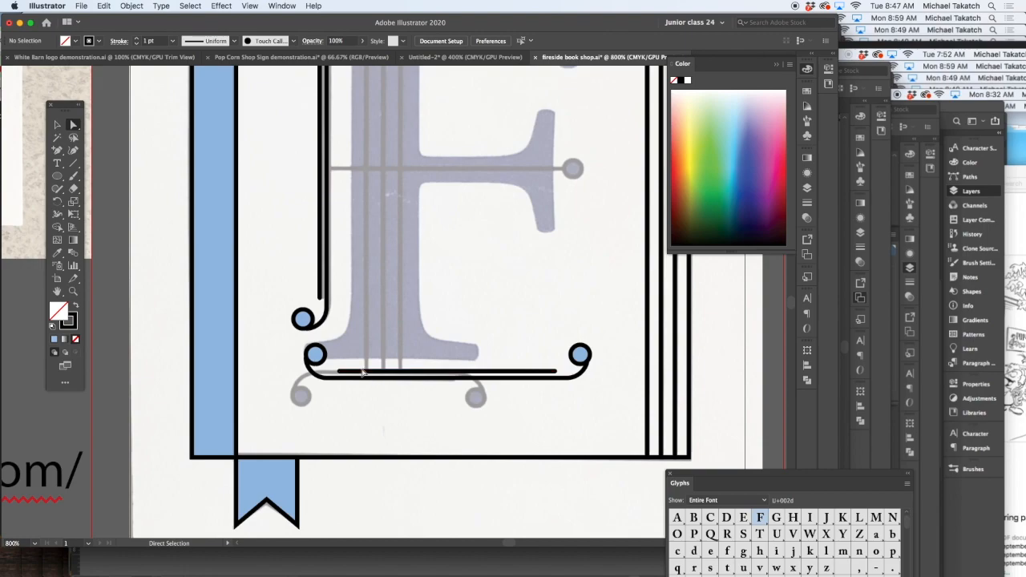
pyautogui.press('v')
pyautogui.click(369, 374)
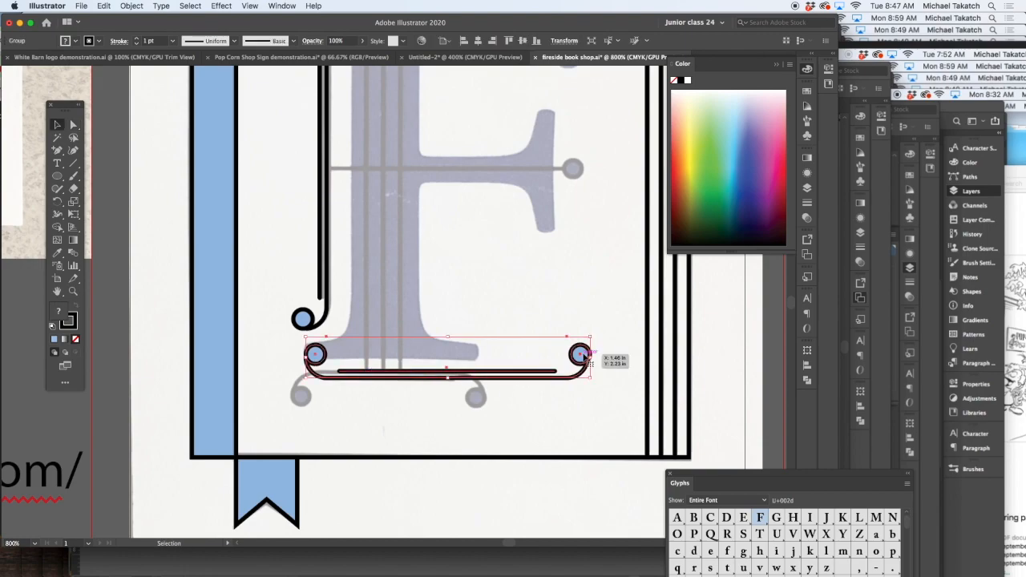
pyautogui.moveTo(594, 339); pyautogui.dragTo(343, 375)
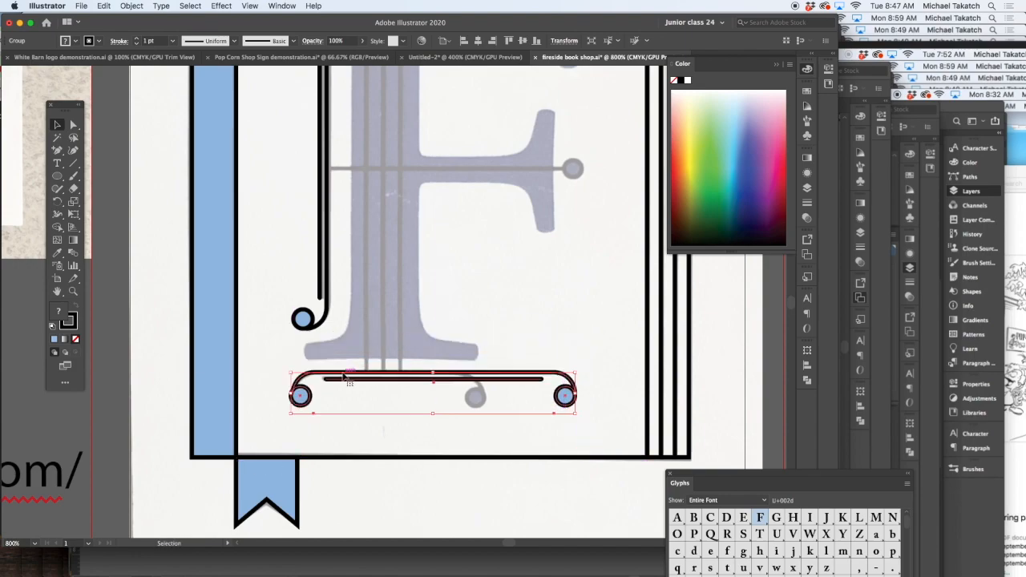
# Step: Shorten the bottom ornament by moving its right circle, curve and inner line end left to the reference scroll end
pyautogui.doubleClick(309, 401)
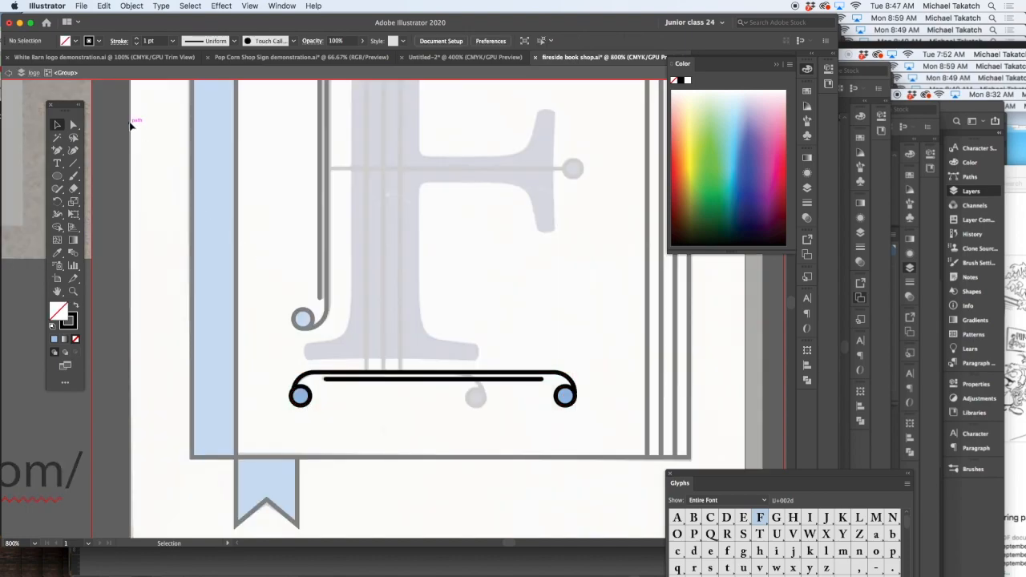
pyautogui.click(73, 126)
pyautogui.moveTo(523, 400); pyautogui.dragTo(590, 434)
pyautogui.hotkey('shift', 'Left')
pyautogui.hotkey('shift', 'Left')
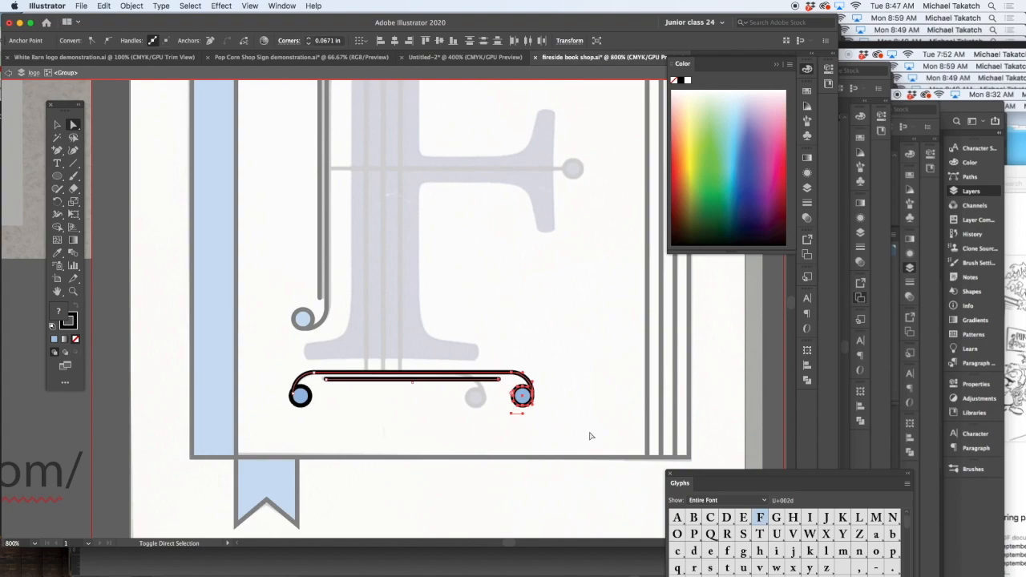
pyautogui.hotkey('shift', 'Left')
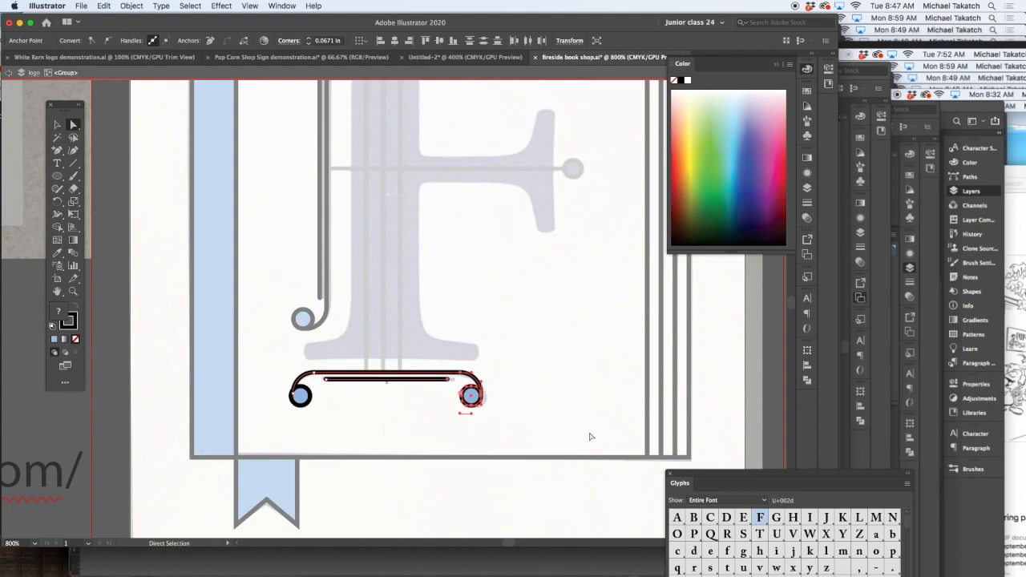
pyautogui.press('Right')
pyautogui.press('Right')
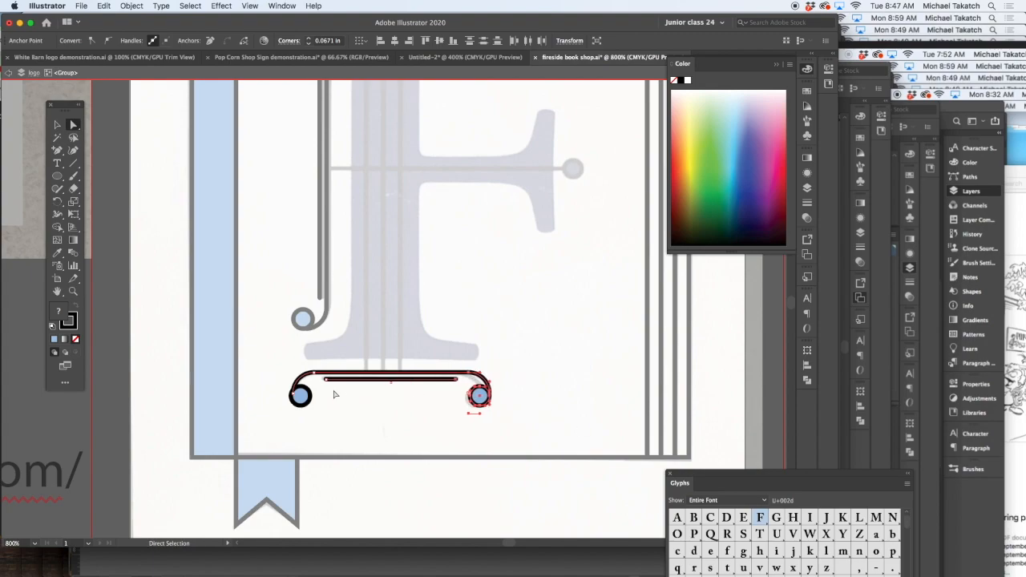
pyautogui.click(270, 352)
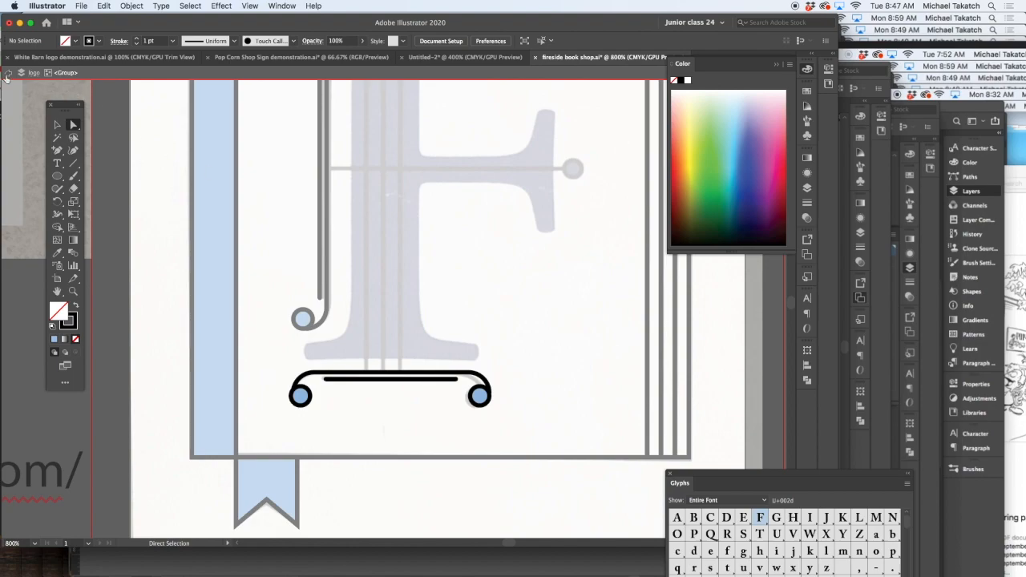
pyautogui.click(8, 73)
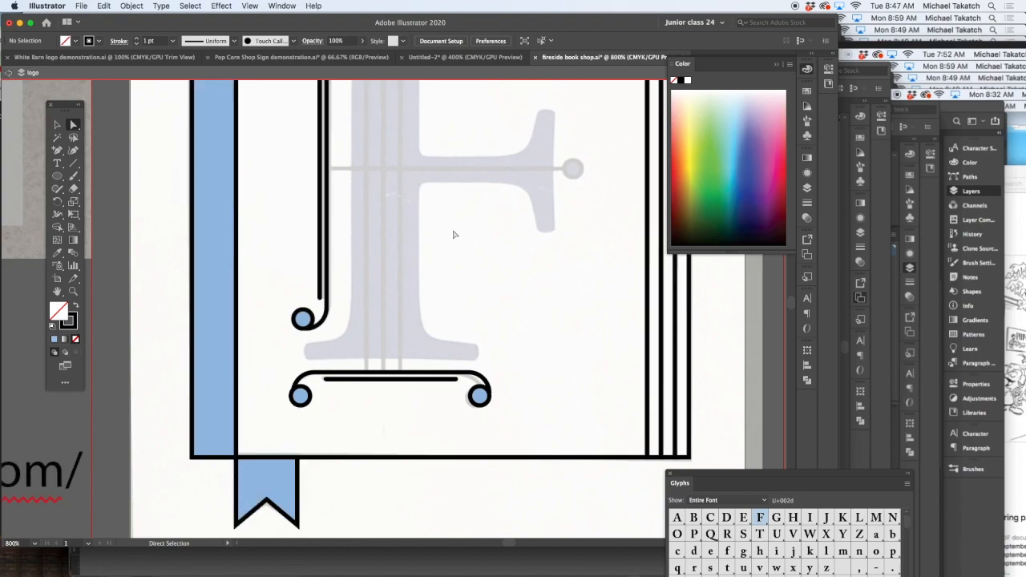
# Step: Duplicate the bottom scroll ornament up beside the F's crossbar and ungroup the copy
pyautogui.press('super+minus')
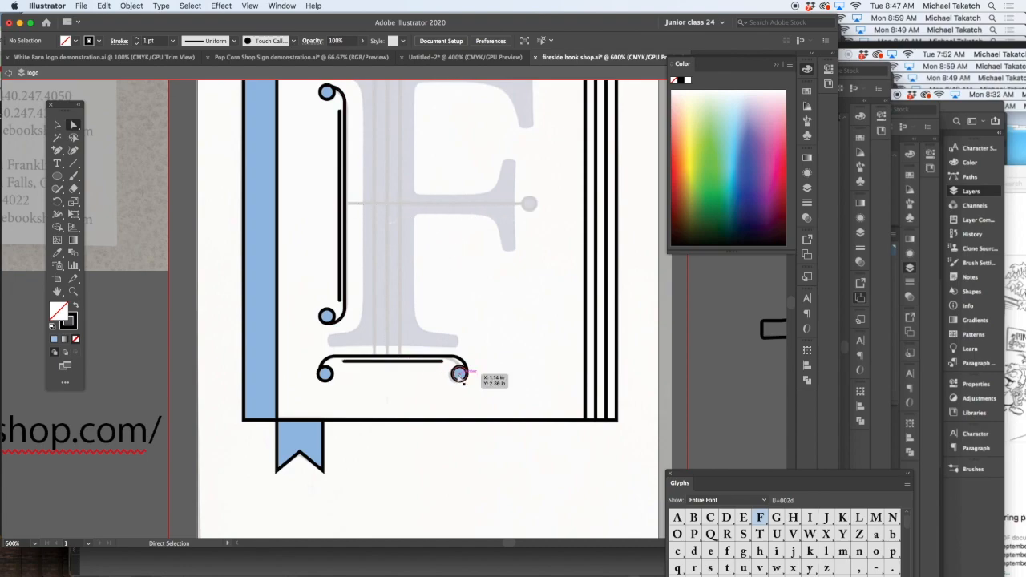
pyautogui.click(459, 375)
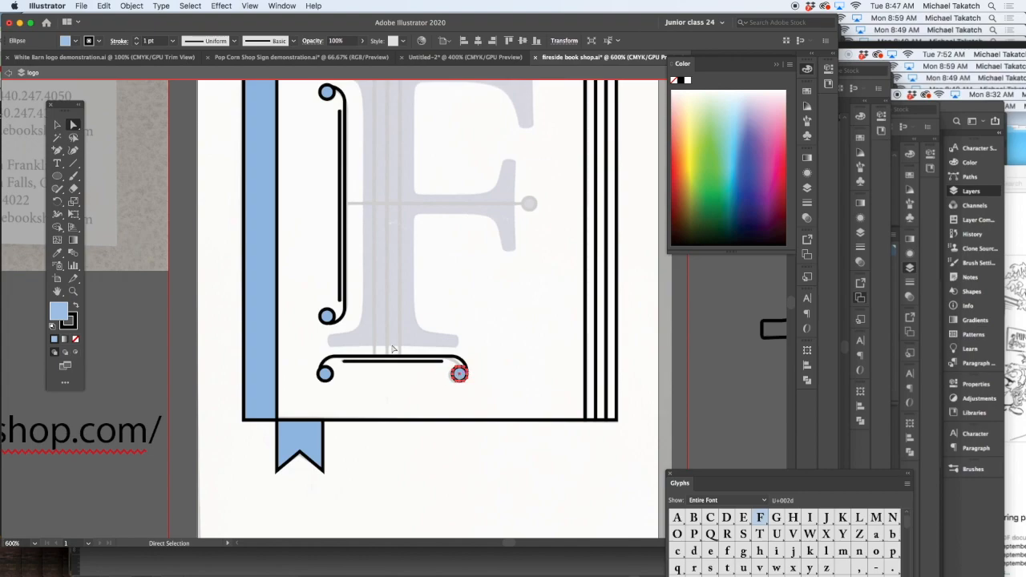
pyautogui.press('v')
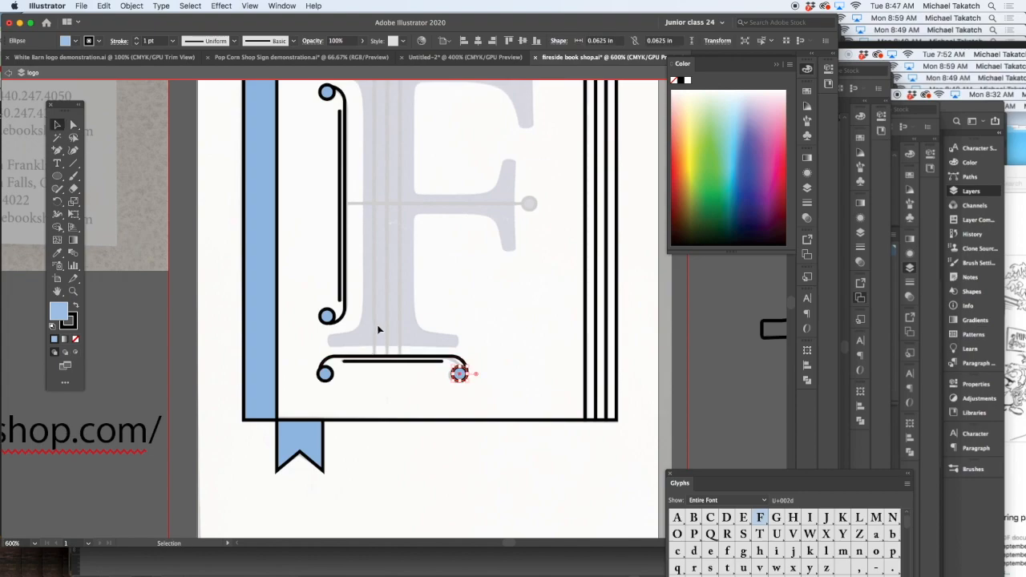
pyautogui.click(384, 368)
pyautogui.click(384, 368)
pyautogui.moveTo(384, 365); pyautogui.dragTo(449, 233)
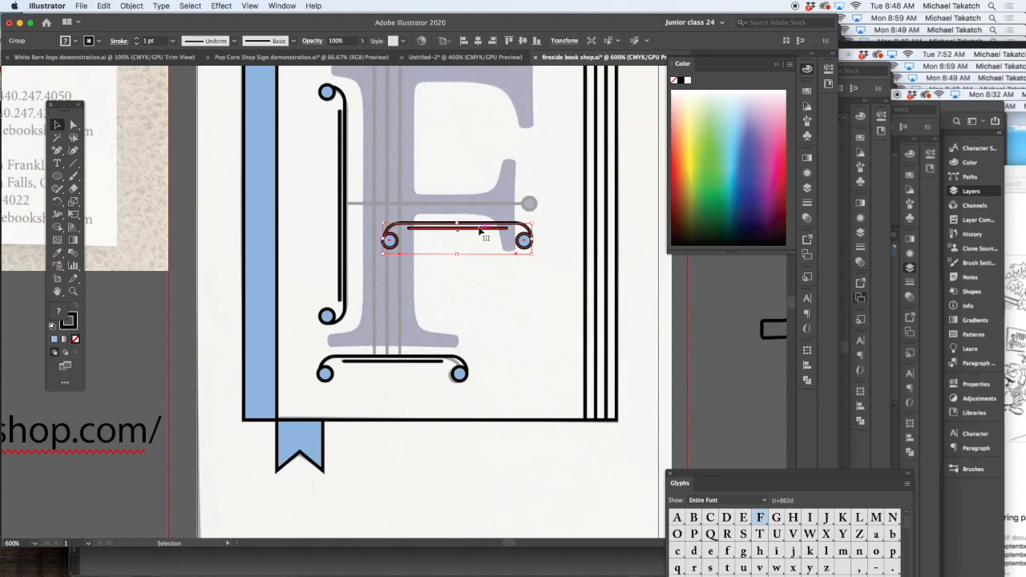
pyautogui.rightClick(474, 234)
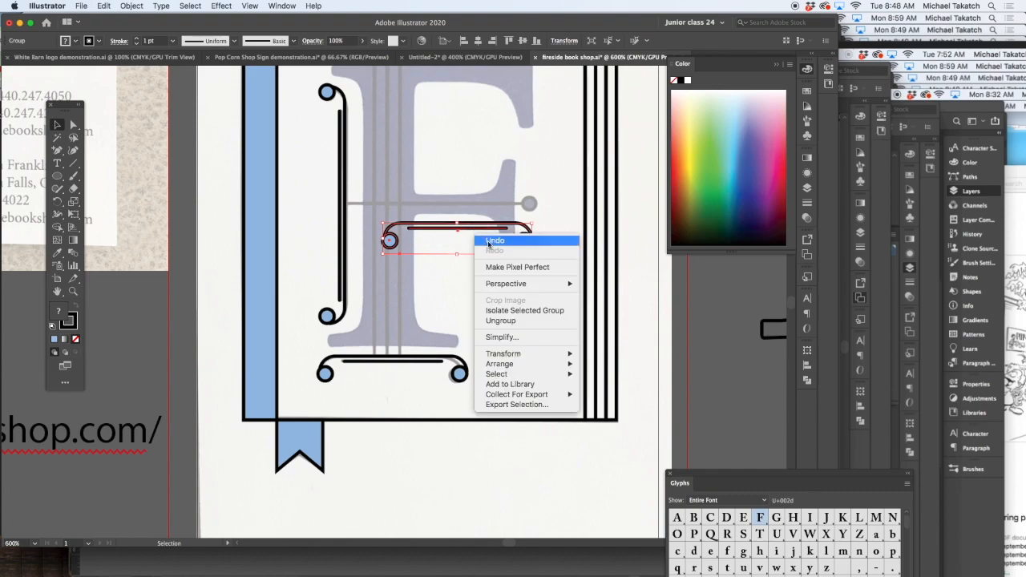
pyautogui.click(521, 320)
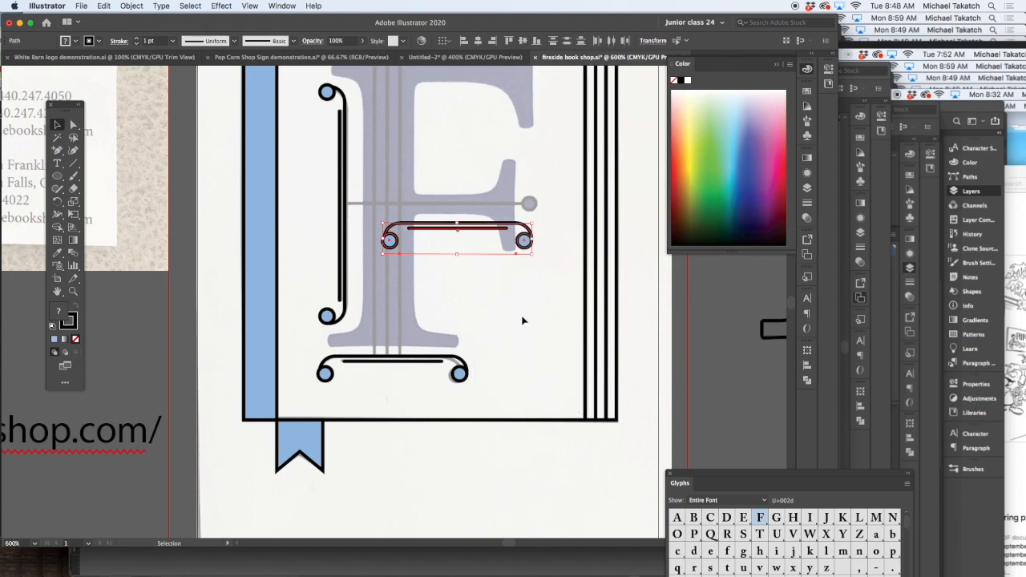
pyautogui.press('super+equal')
pyautogui.click(420, 341)
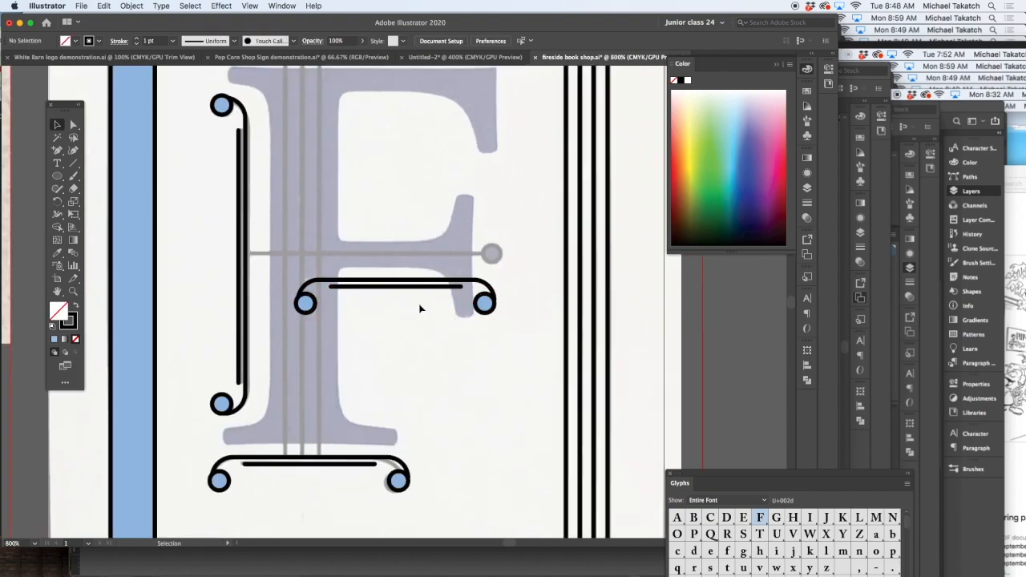
# Step: Move the copy's inner line onto the reference crossbar line and extend its right end to the reference circle
pyautogui.click(429, 288)
pyautogui.moveTo(429, 291); pyautogui.dragTo(348, 252)
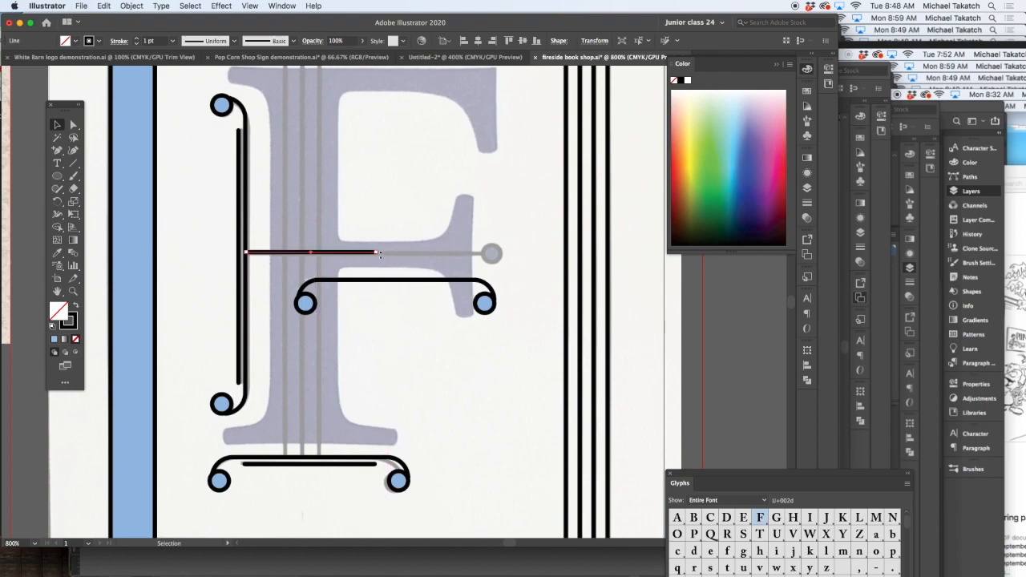
pyautogui.press('a')
pyautogui.click(377, 253)
pyautogui.moveTo(378, 253); pyautogui.dragTo(485, 254)
pyautogui.press('v')
# Step: Move the copy's right circle onto the end of the crossbar line and bring it to the front
pyautogui.click(487, 317)
pyautogui.click(484, 304)
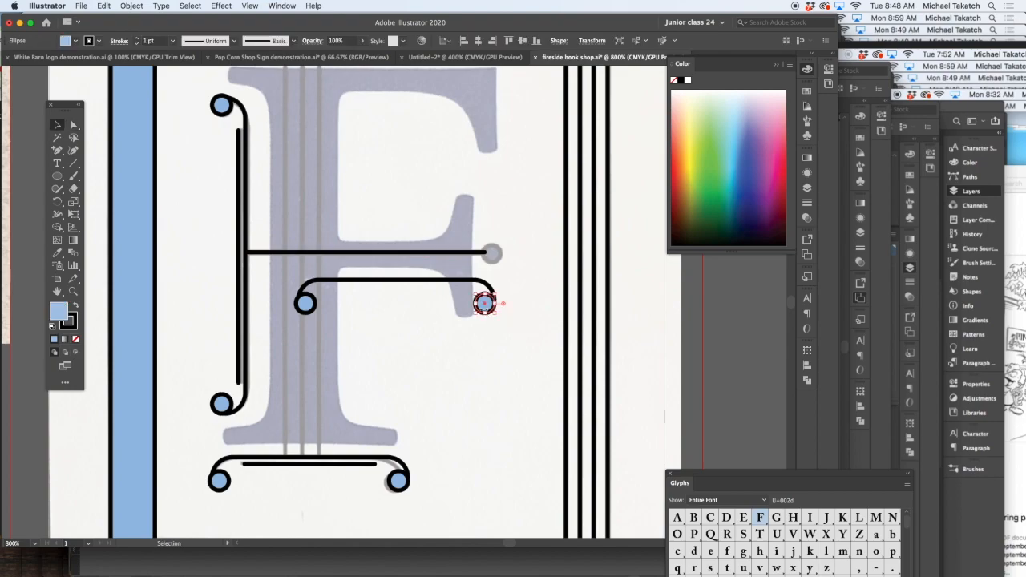
pyautogui.moveTo(484, 301); pyautogui.dragTo(486, 254)
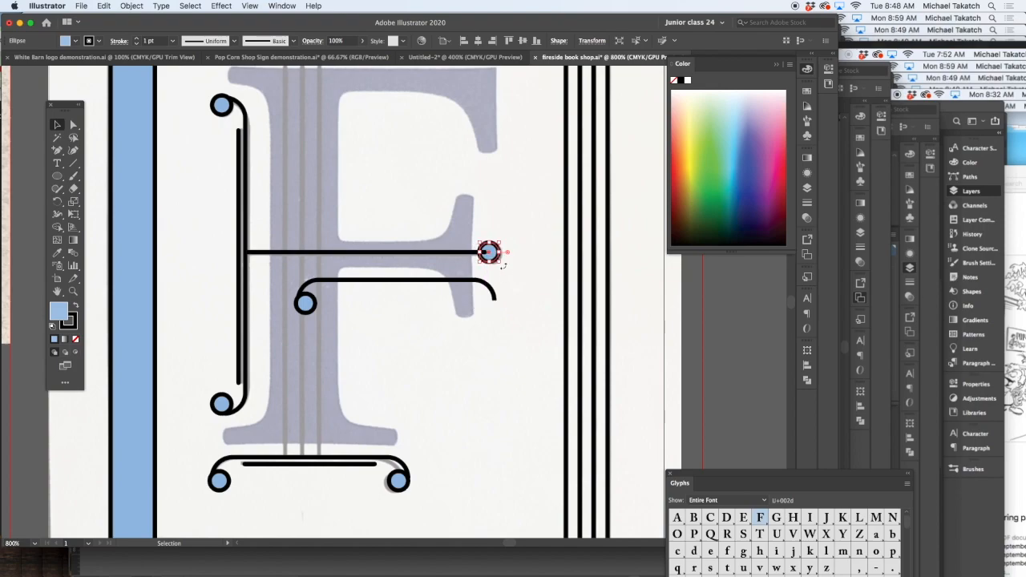
pyautogui.rightClick(491, 254)
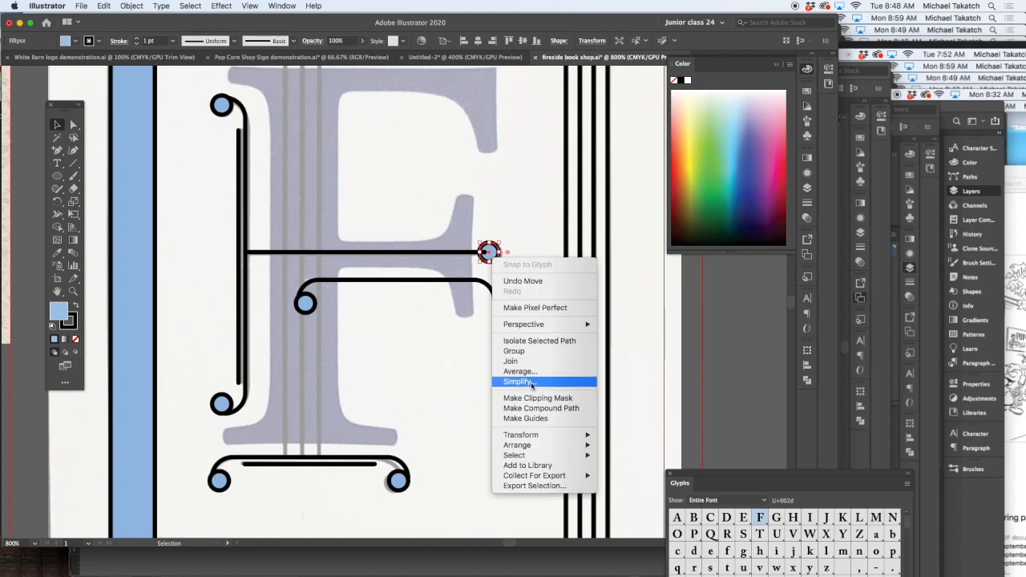
pyautogui.moveTo(564, 450)
pyautogui.click(632, 445)
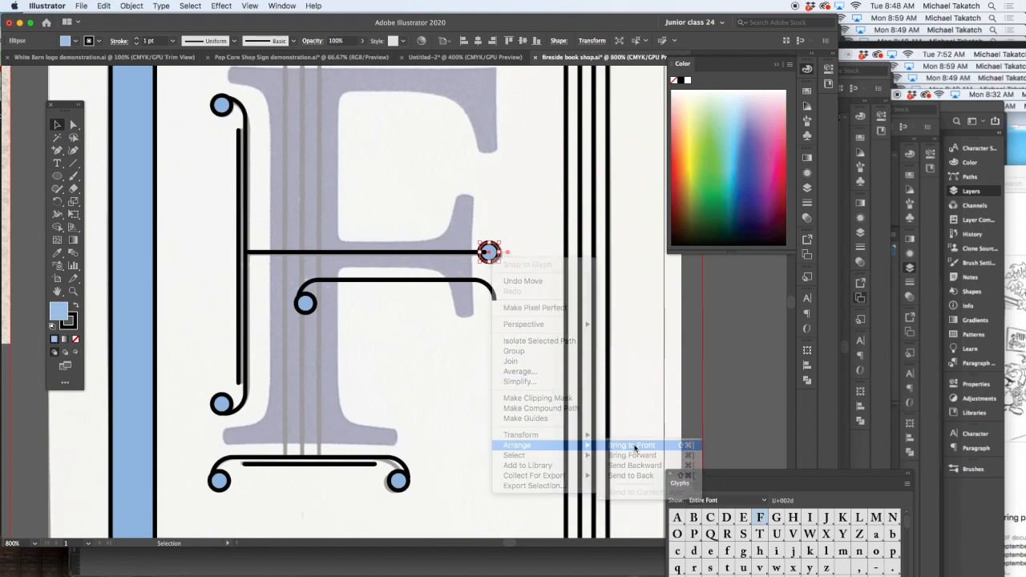
# Step: Delete the leftover curve and left circle of the copied ornament
pyautogui.click(507, 312)
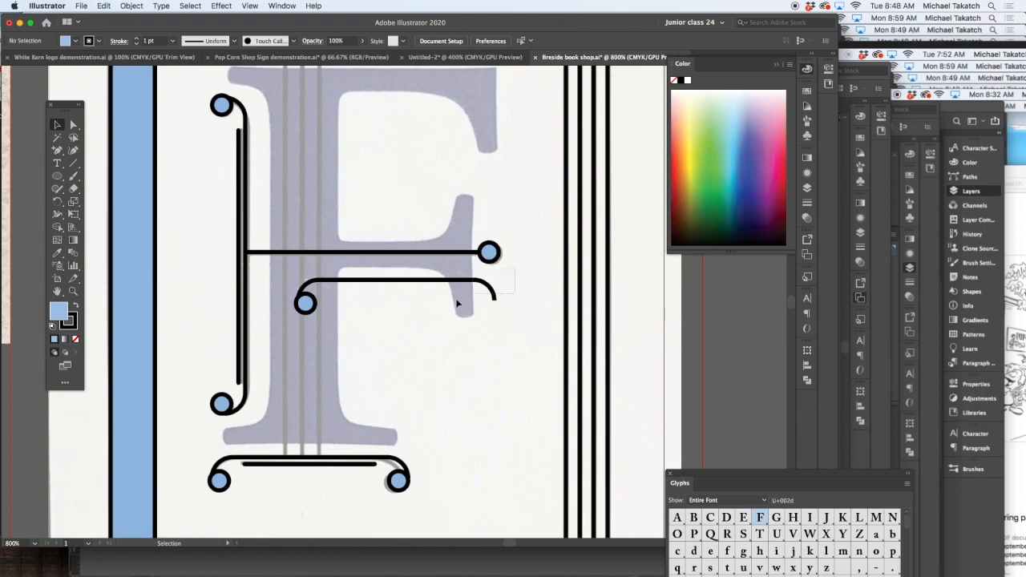
pyautogui.click(292, 312)
pyautogui.press('Delete')
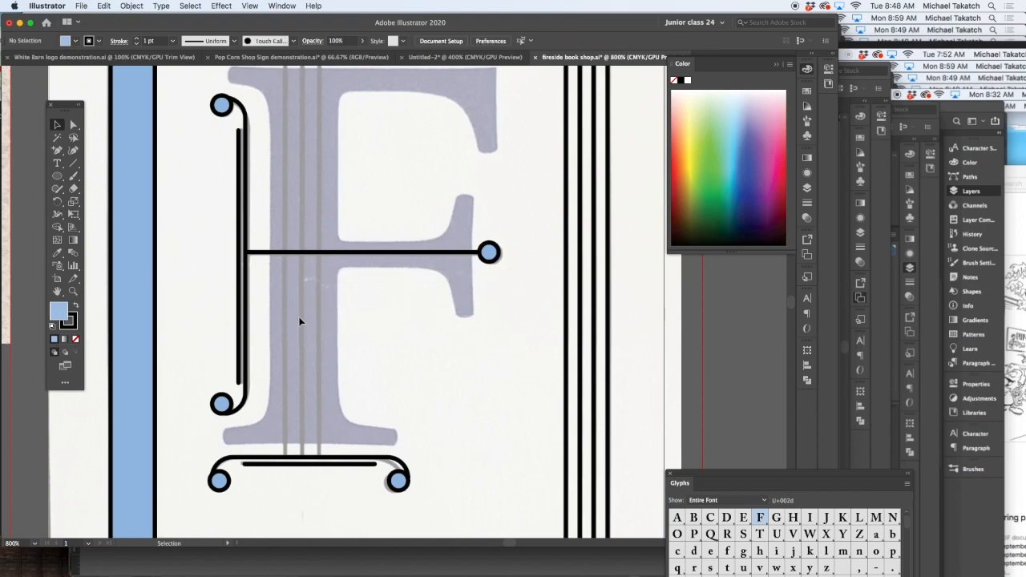
# Step: Show all hidden objects to bring back the reshaped F over the reference
pyautogui.press('super+minus')
pyautogui.press('super+minus')
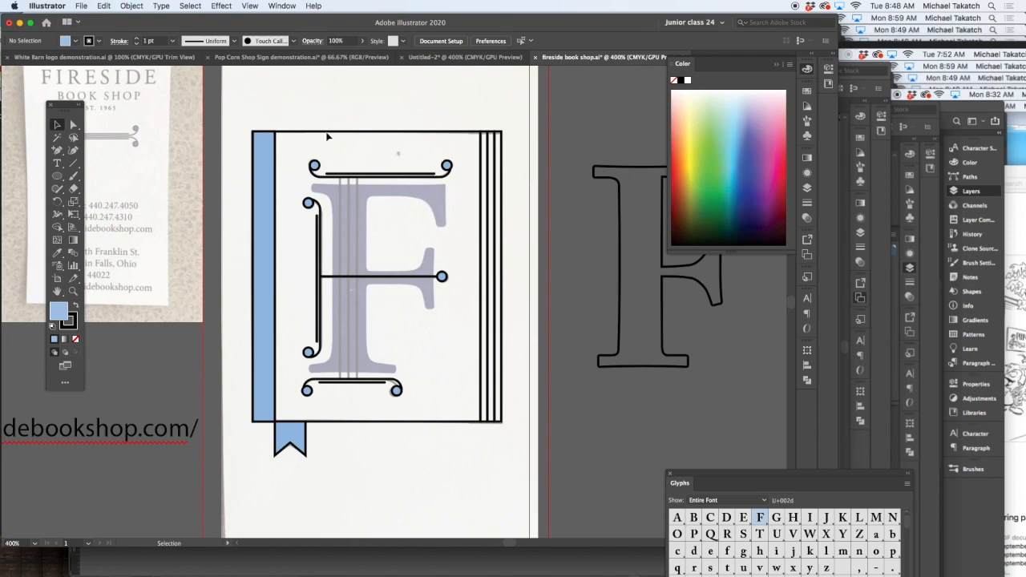
pyautogui.click(133, 6)
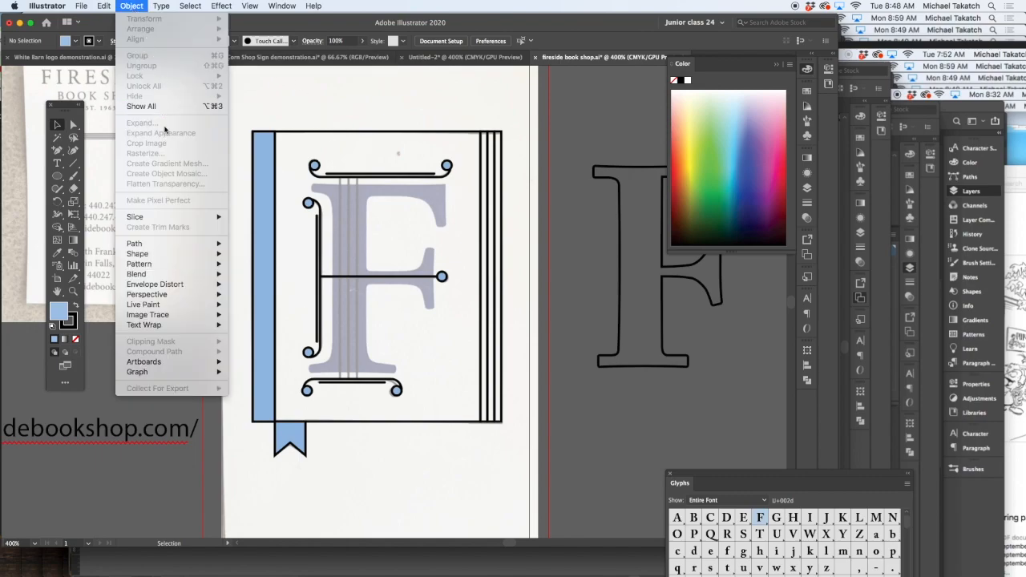
pyautogui.click(166, 107)
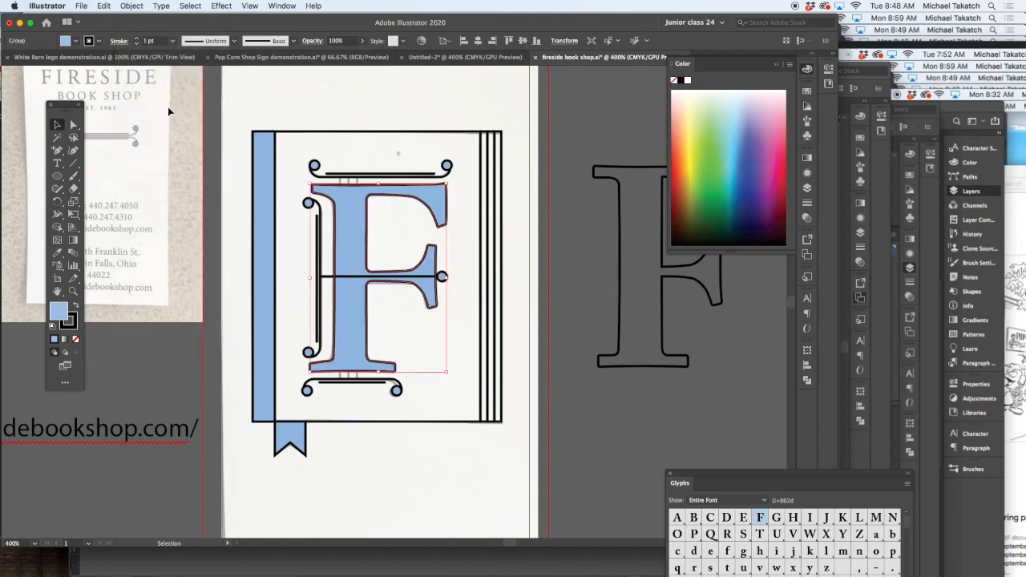
# Step: Draw a vertical line along the F's stem on the leftmost reference line, from the top ornament to the bottom ornament
pyautogui.press('a')
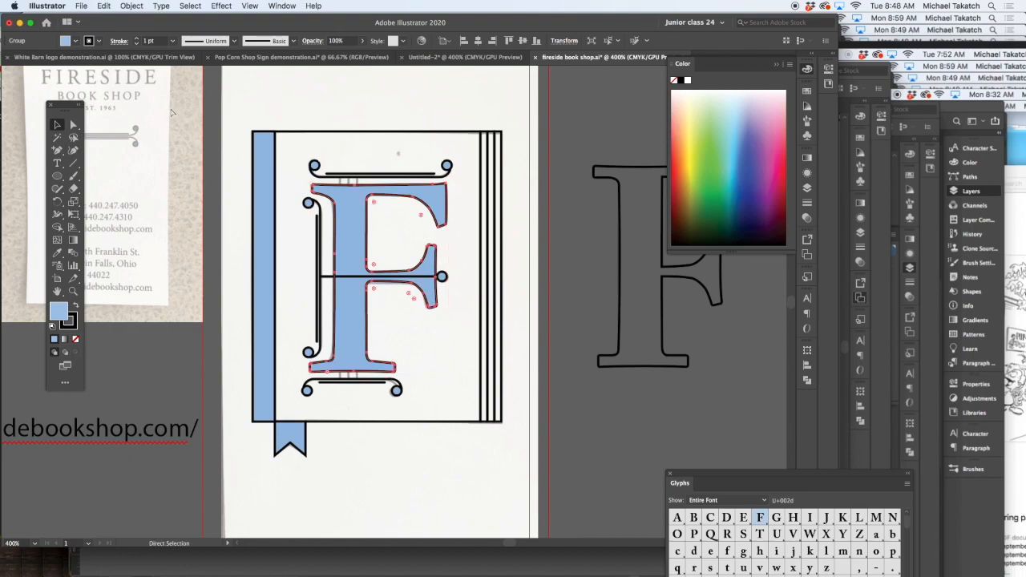
pyautogui.press('super+minus')
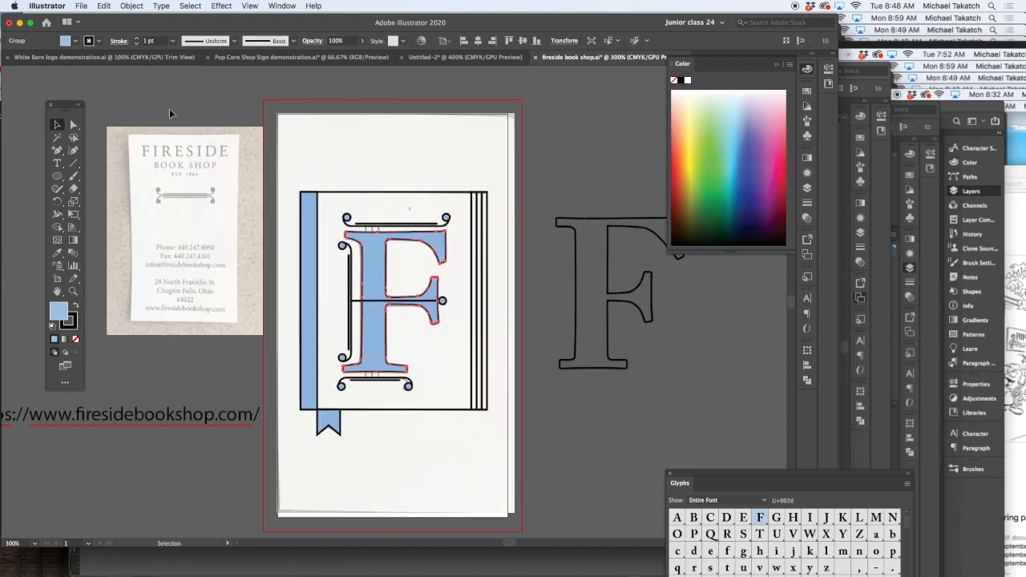
pyautogui.press('super+equal')
pyautogui.press('super+equal')
pyautogui.press('v')
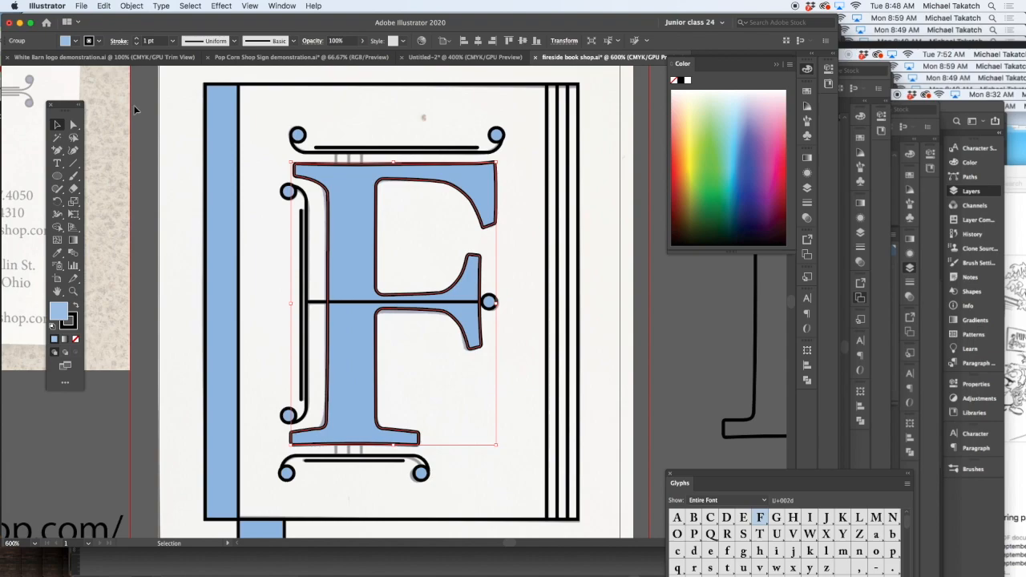
pyautogui.click(74, 164)
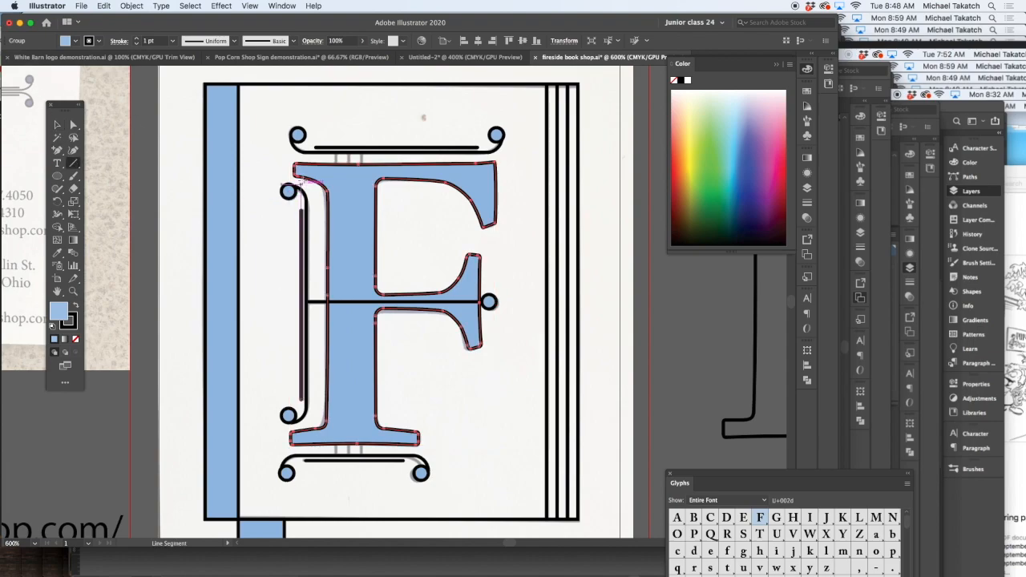
pyautogui.moveTo(343, 151); pyautogui.dragTo(336, 455)
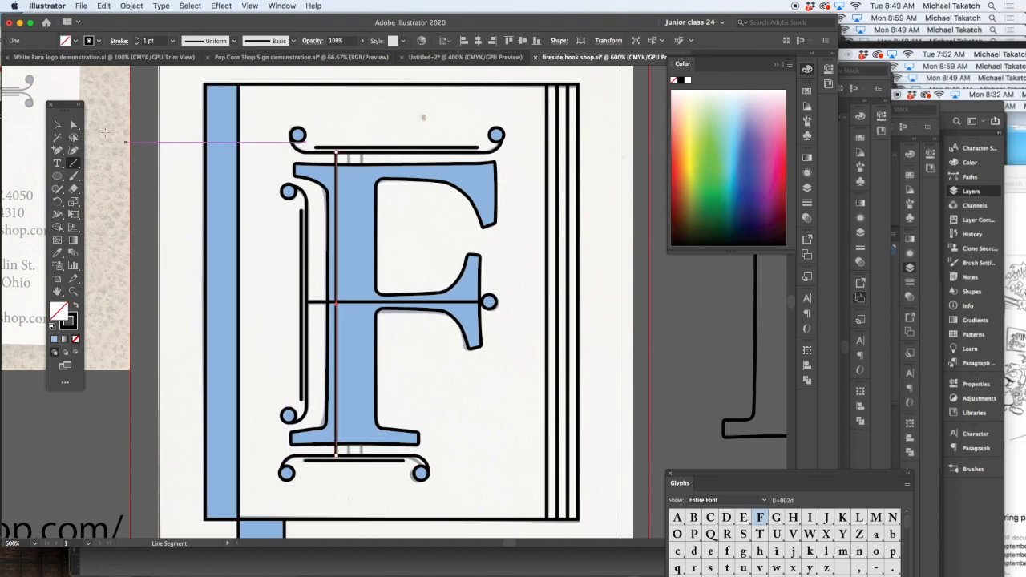
# Step: Copy the vertical stem line onto the middle reference line and repeat the copy for the third line
pyautogui.click(57, 125)
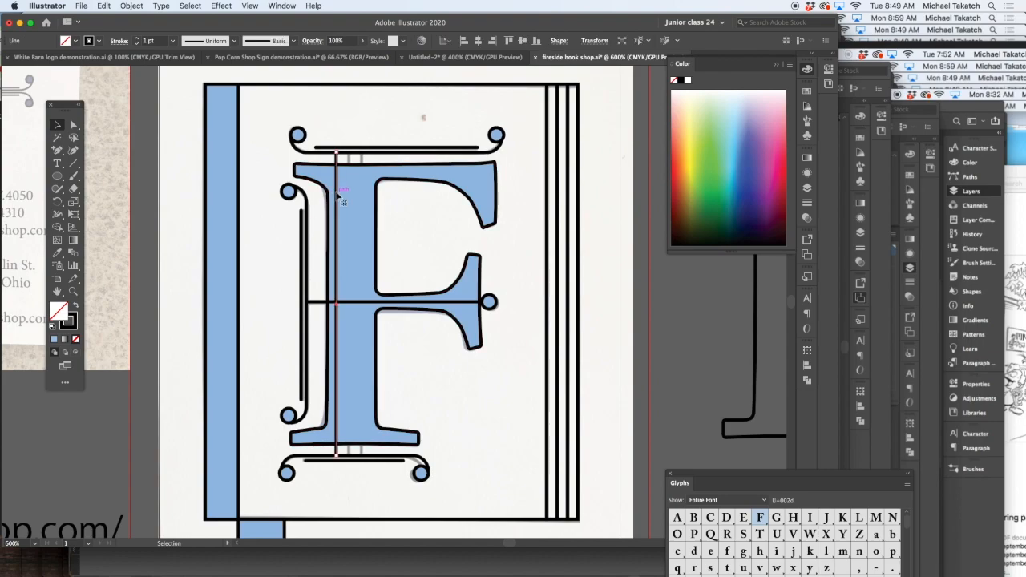
pyautogui.moveTo(338, 192); pyautogui.dragTo(349, 196)
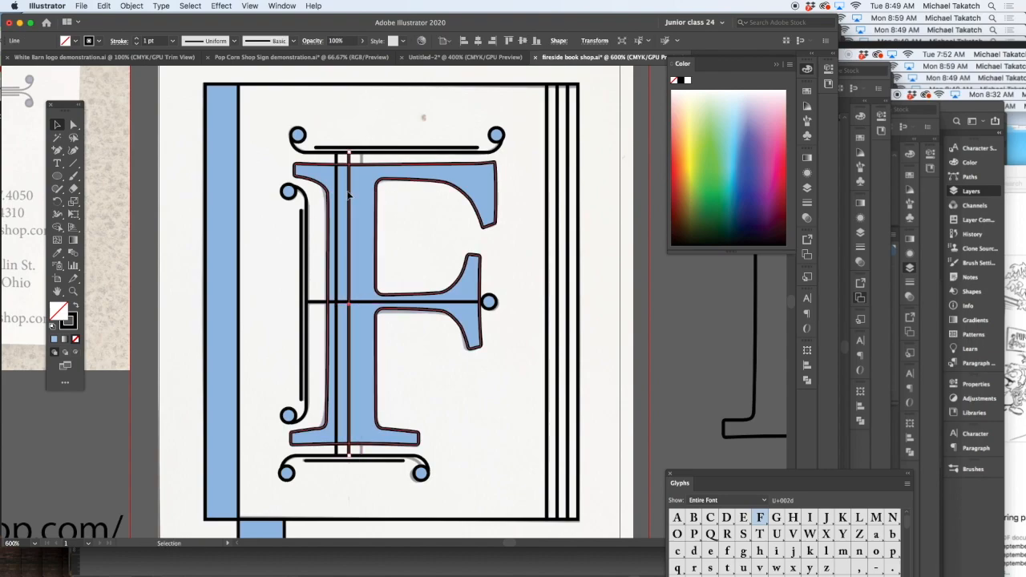
pyautogui.hotkey('ctrl', 'd')
pyautogui.keyDown('shift'); pyautogui.click(327, 181); pyautogui.keyUp('shift')
pyautogui.keyDown('shift'); pyautogui.click(298, 170); pyautogui.keyUp('shift')
pyautogui.click(186, 121)
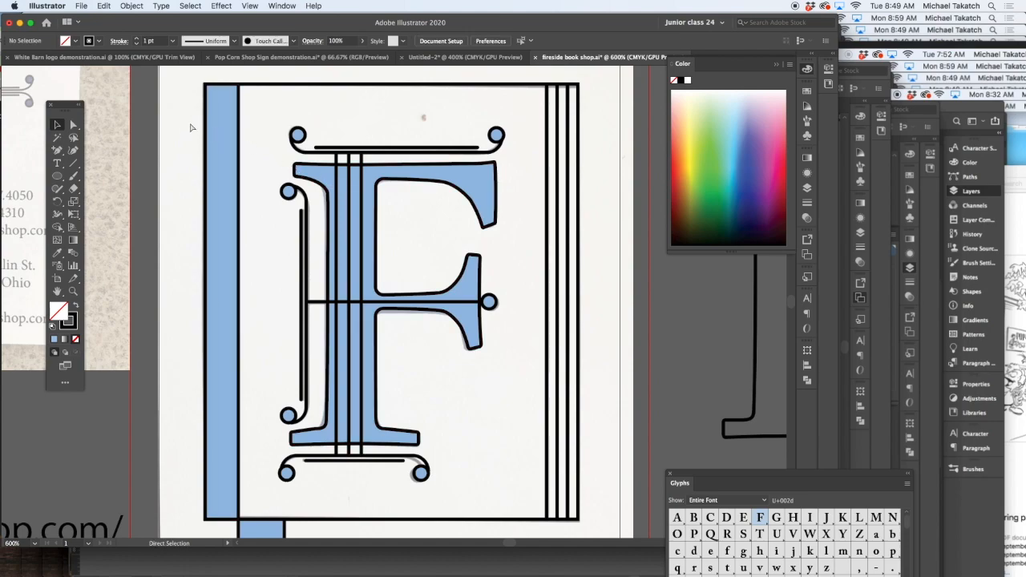
# Step: Hide the fireside reference layer, keeping the logo layer visible
pyautogui.hotkey('ctrl', '-')
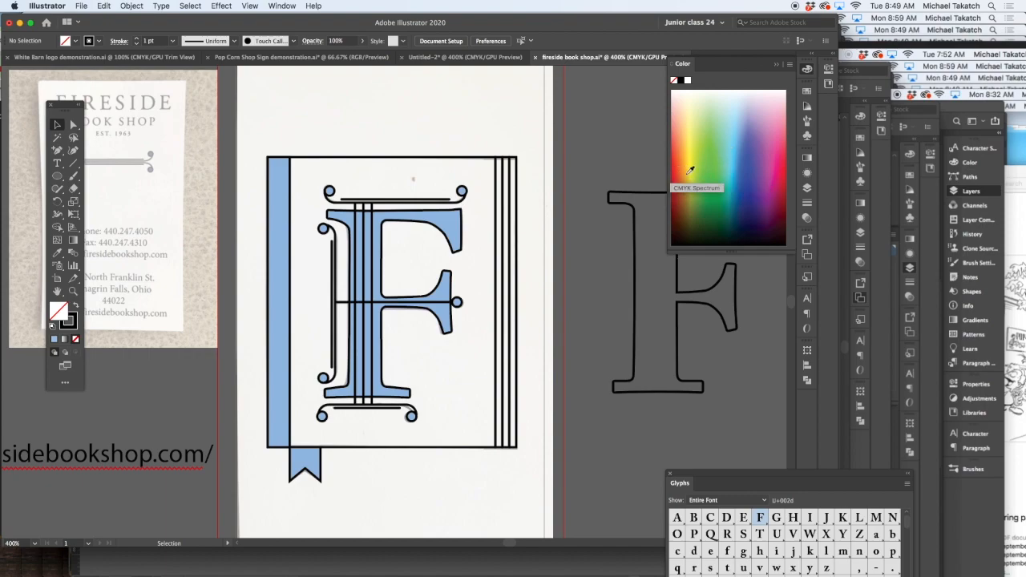
pyautogui.click(806, 189)
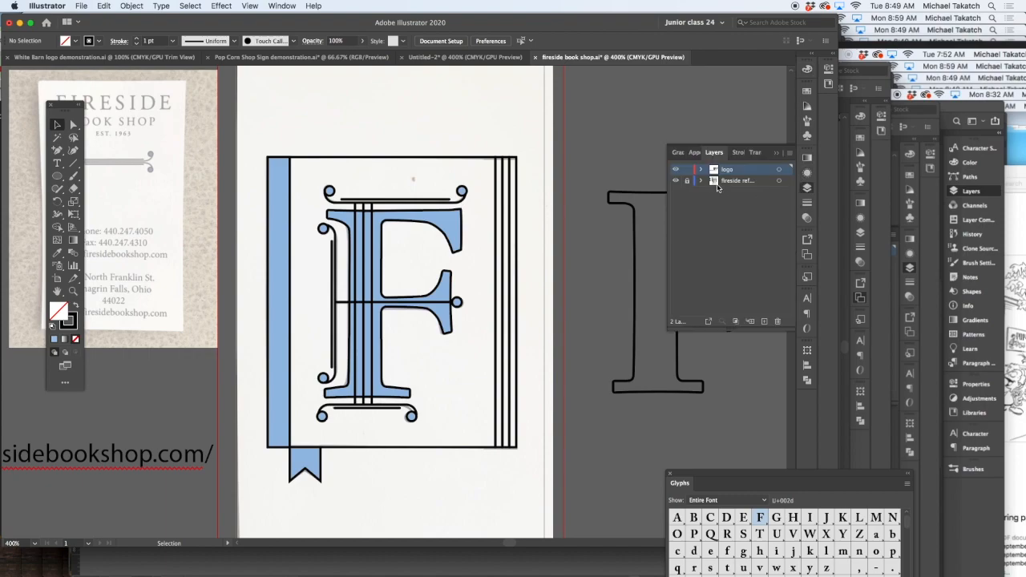
pyautogui.click(676, 181)
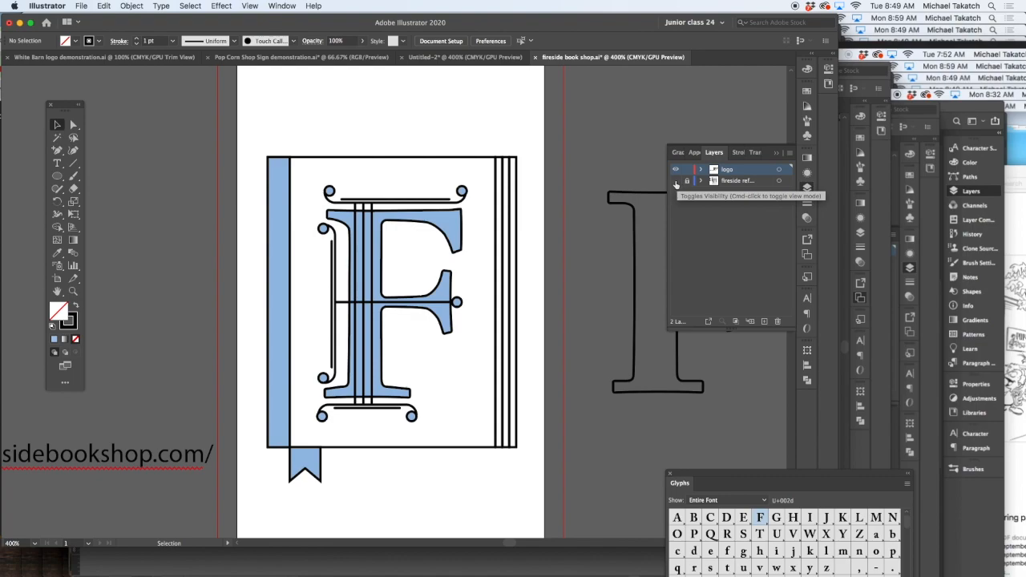
pyautogui.click(674, 173)
pyautogui.click(674, 173)
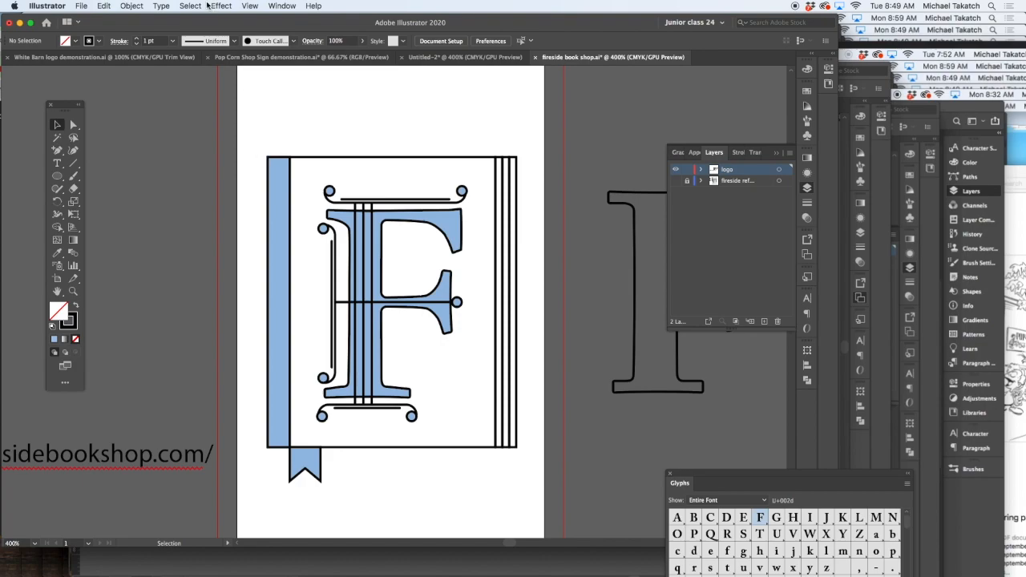
# Step: Preview the logo in Trim View and switch to full-screen mode
pyautogui.click(244, 5)
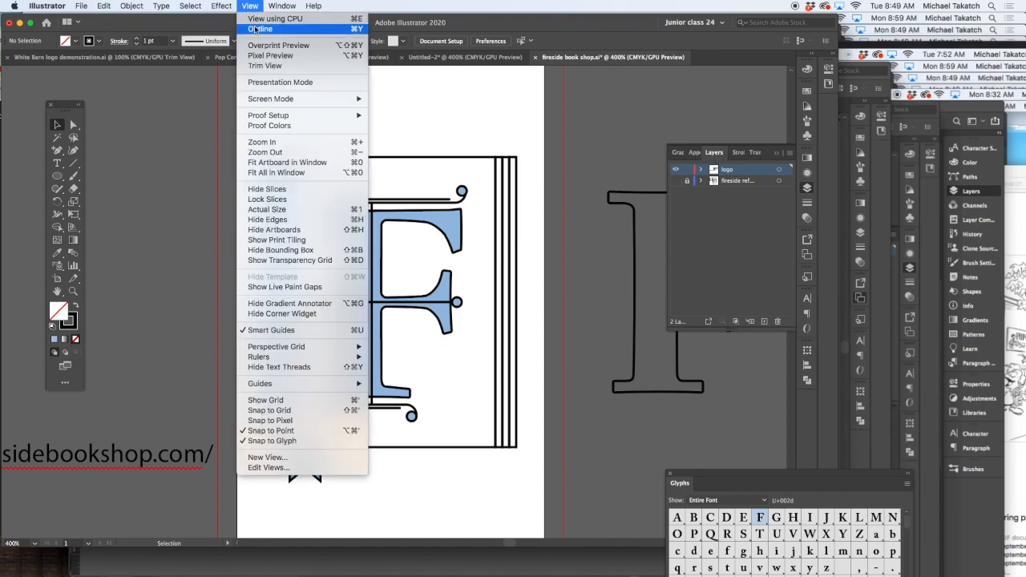
pyautogui.click(269, 66)
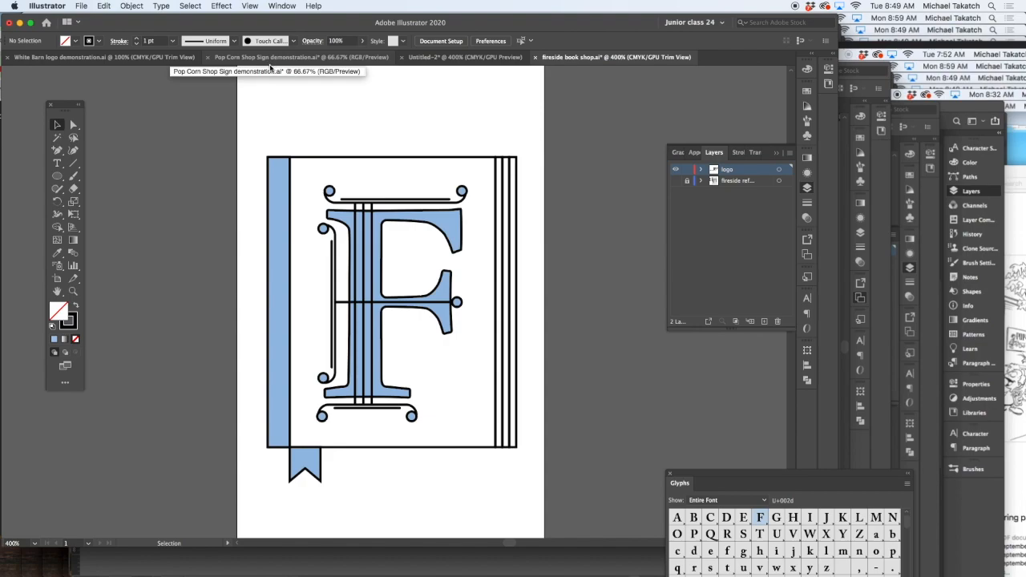
pyautogui.press('f')
pyautogui.press('f')
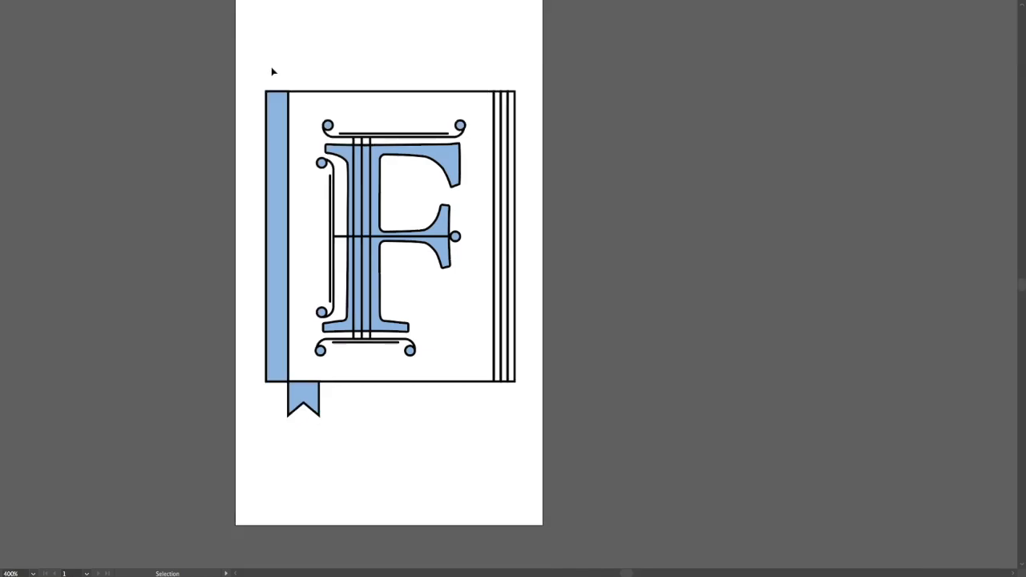
# Step: Select the whole logo artwork, from the book cover down to the ribbon
pyautogui.press('a')
pyautogui.hotkey('ctrl', '=')
pyautogui.moveTo(272, 66); pyautogui.dragTo(400, 148)
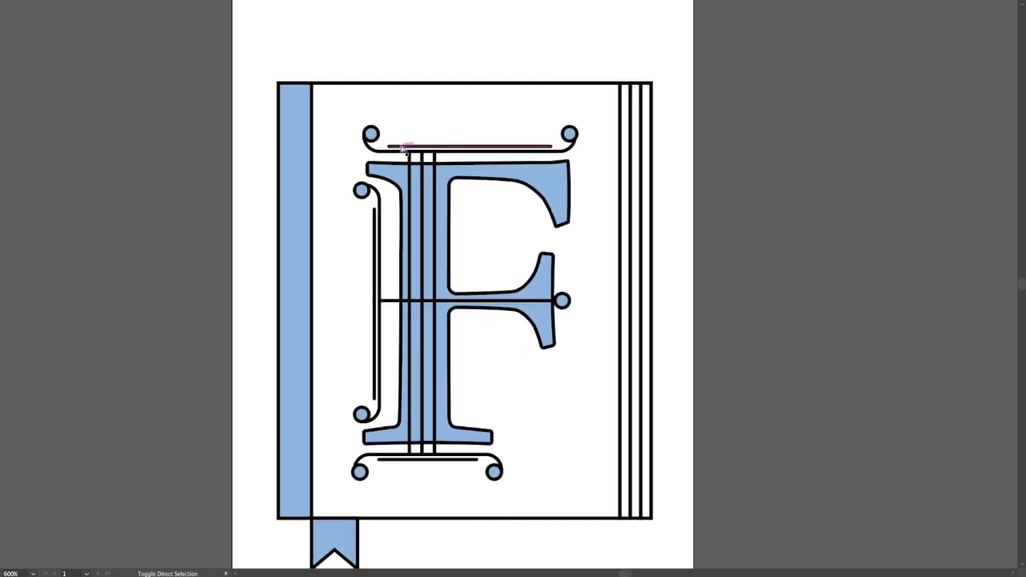
pyautogui.moveTo(258, 58); pyautogui.dragTo(651, 559)
pyautogui.moveTo(593, 510); pyautogui.dragTo(586, 473)
pyautogui.press('ctrl')
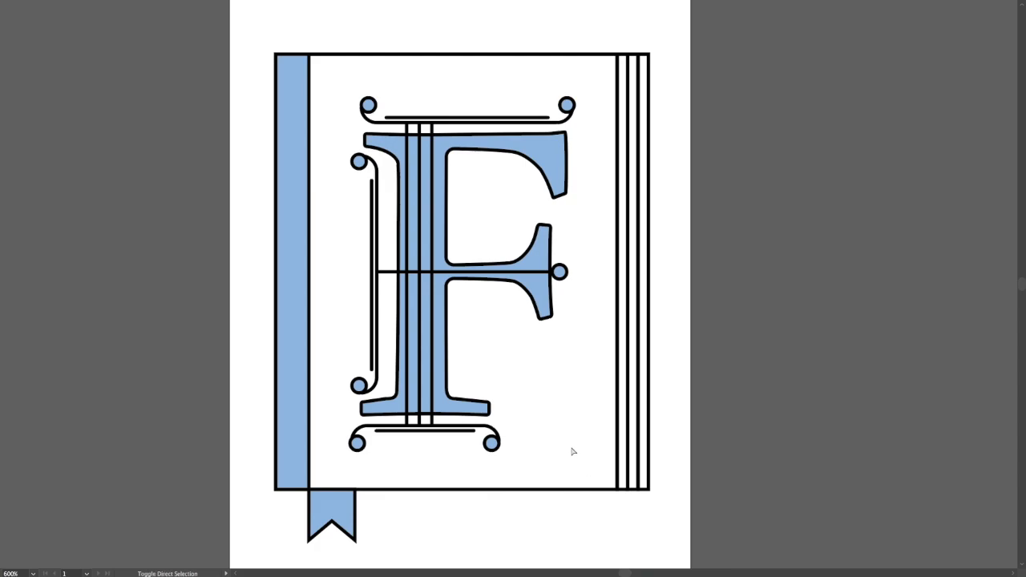
pyautogui.moveTo(245, 24); pyautogui.dragTo(679, 566)
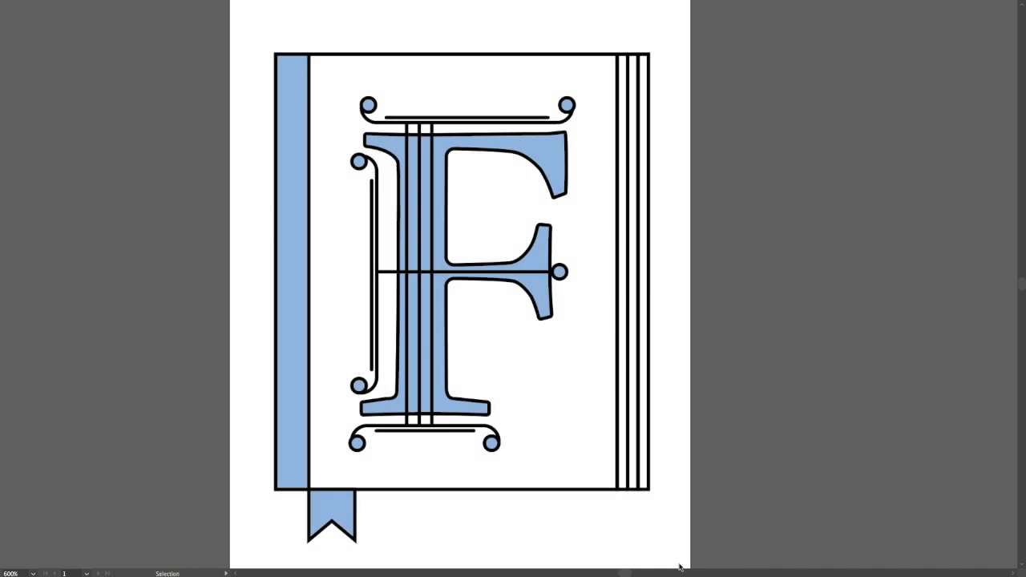